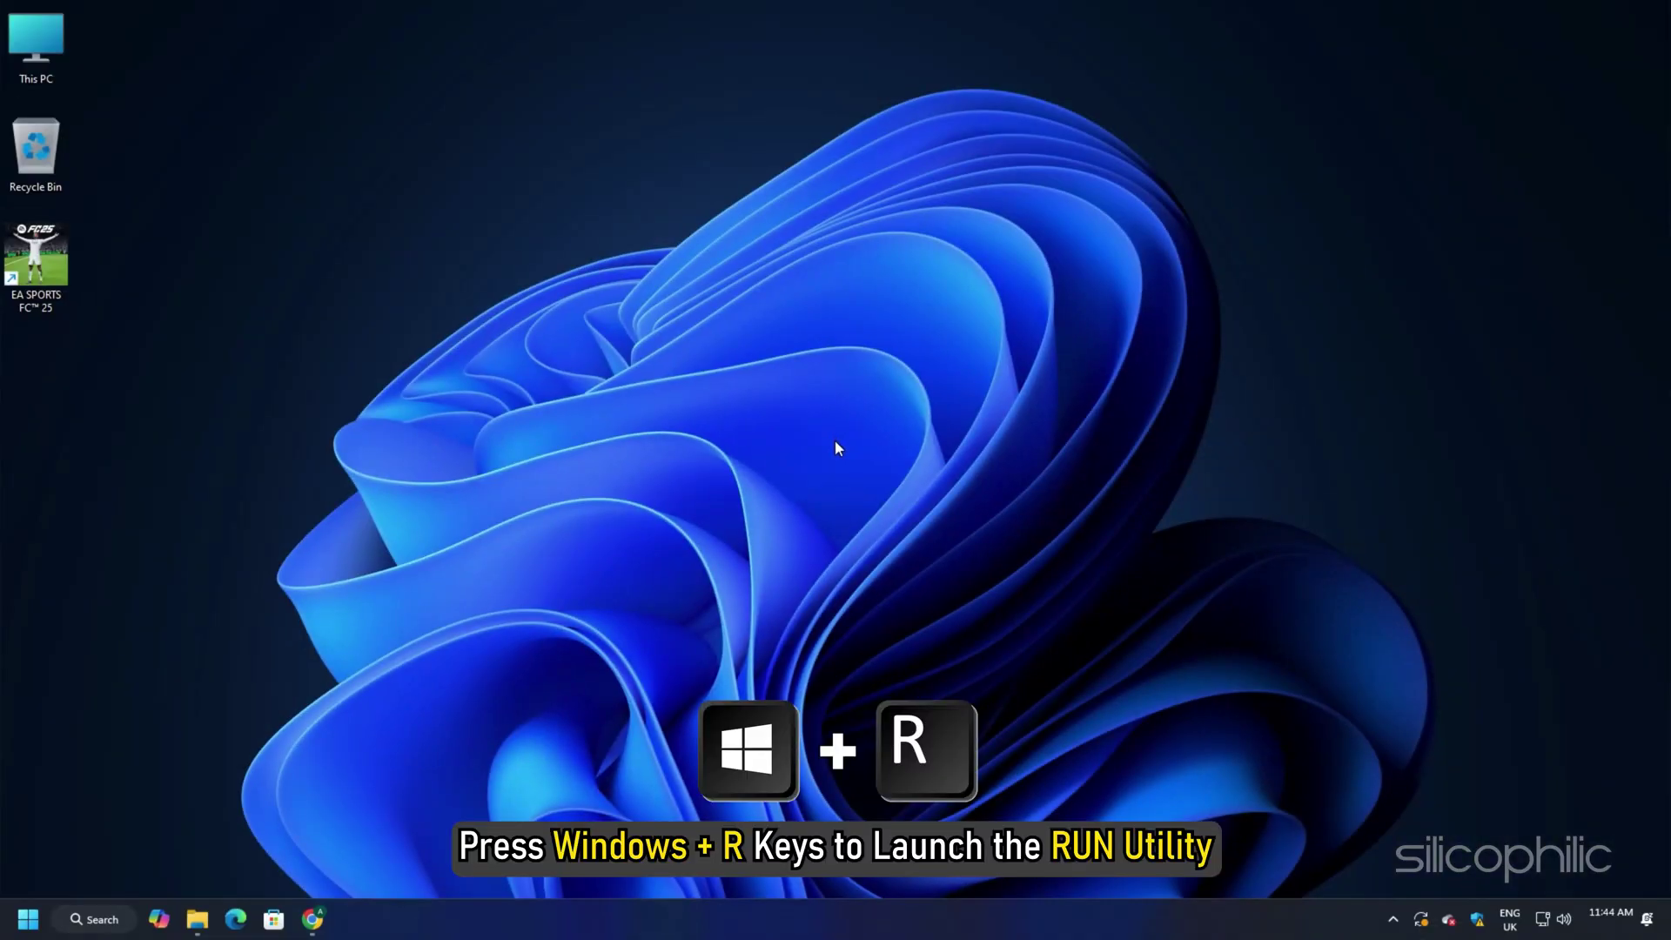
Step: Run msconfig, hide all Microsoft services on the Services tab and disable the rest
{"action": "key", "text": "super+r"}
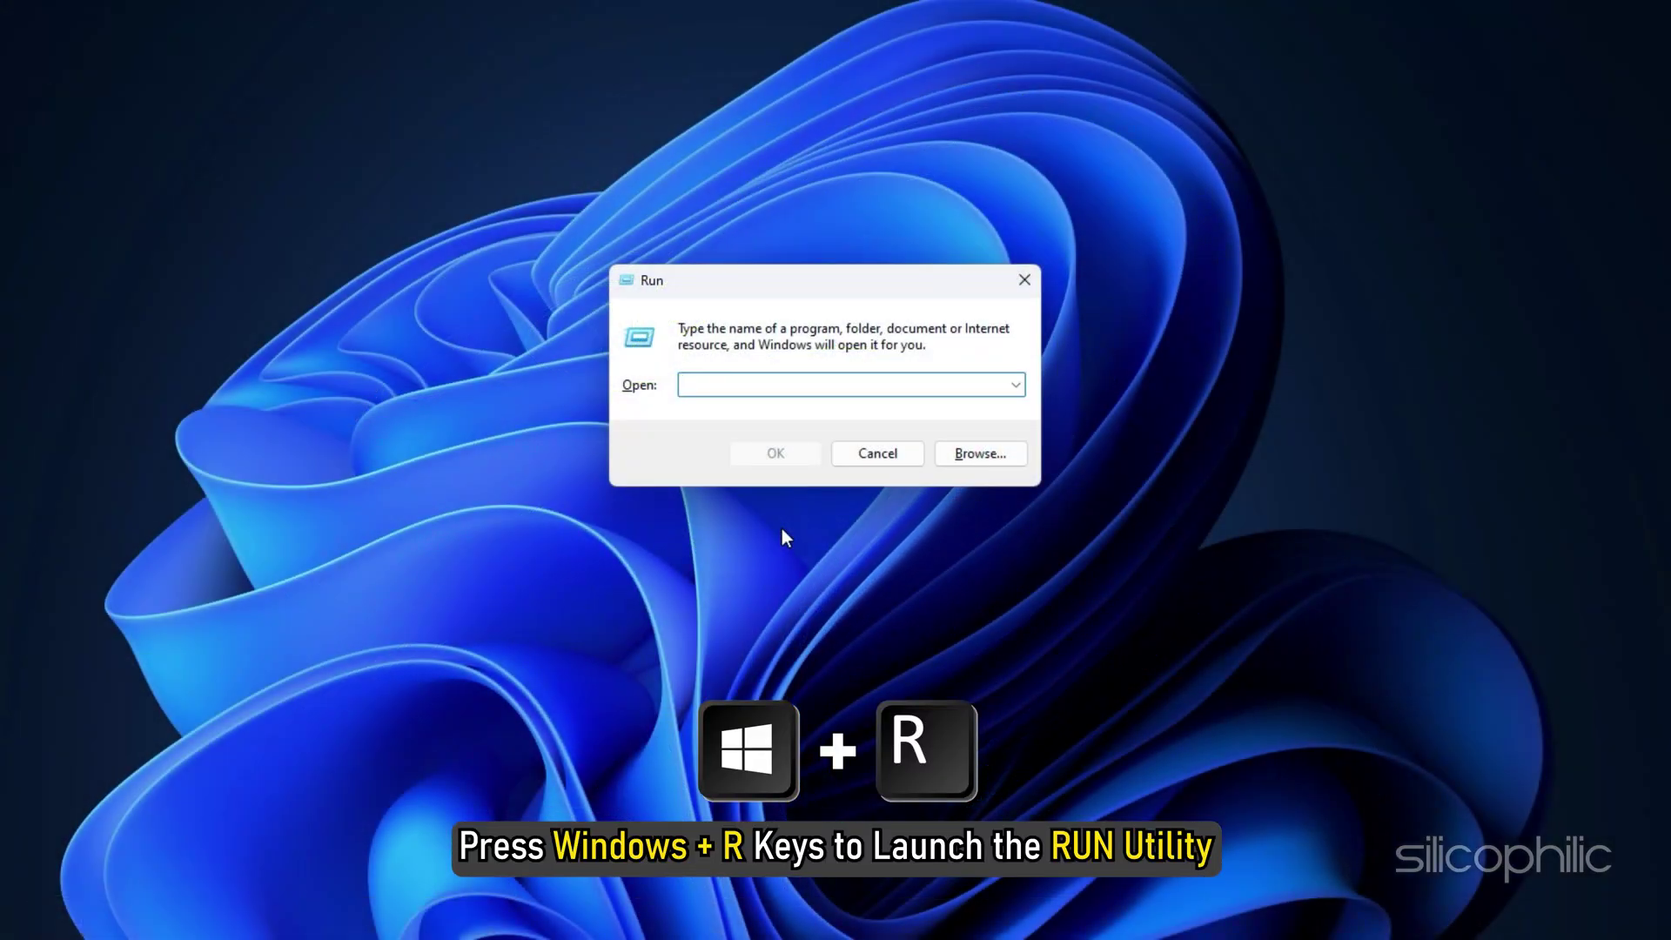
{"action": "type", "text": "msconfig"}
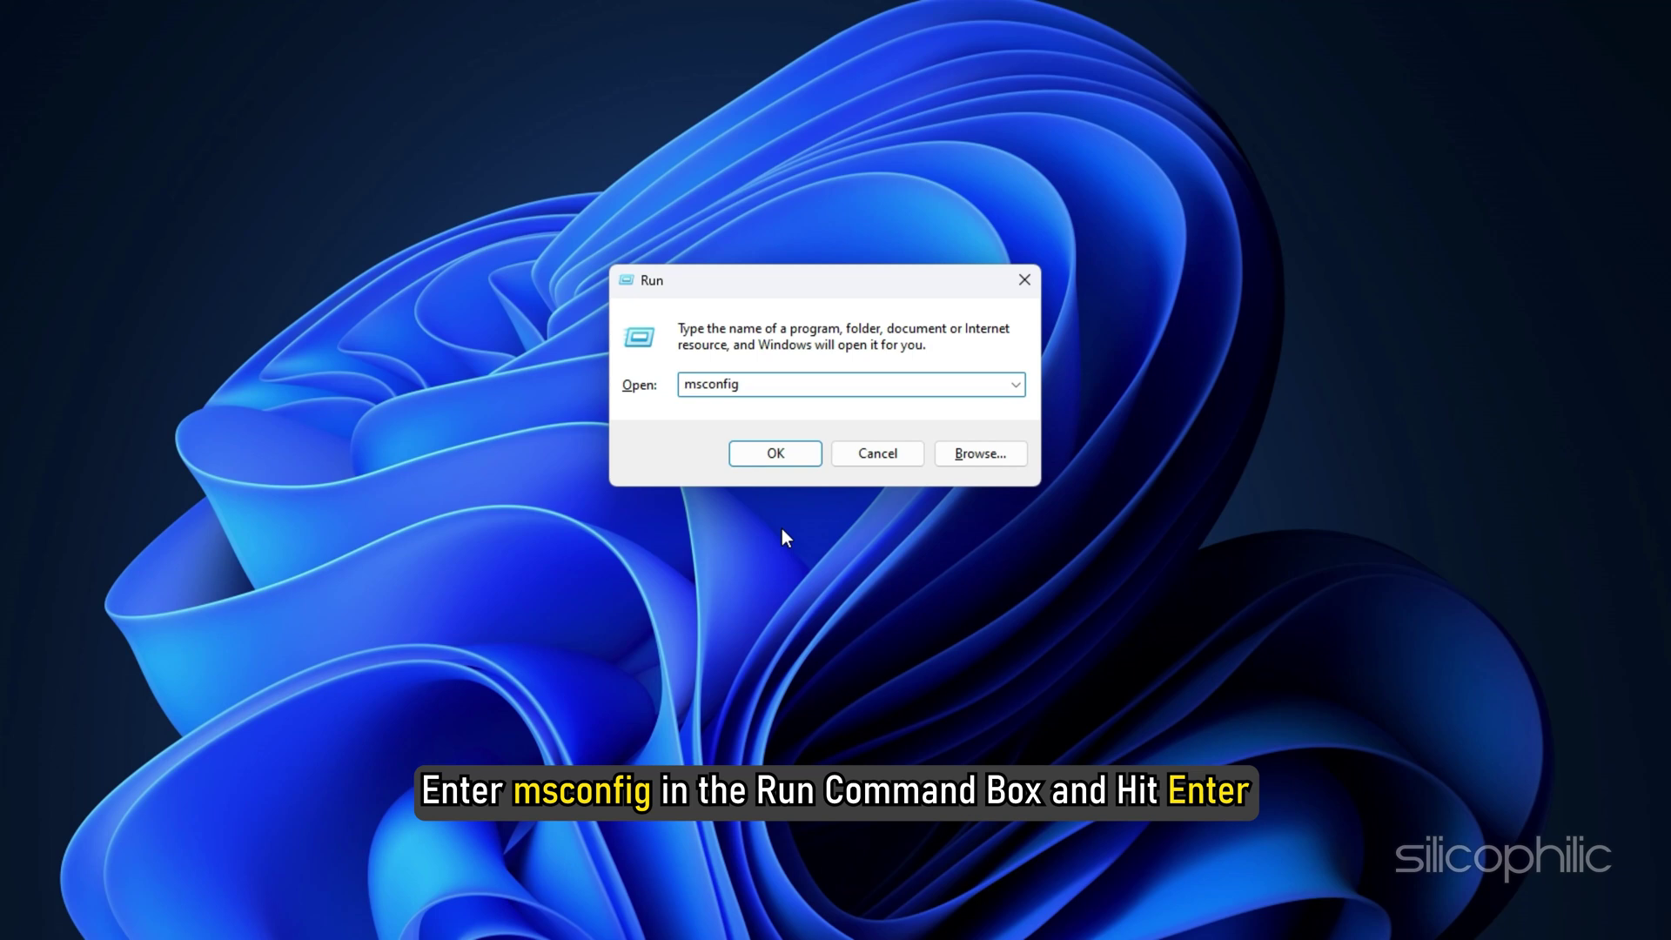
{"action": "key", "text": "Return"}
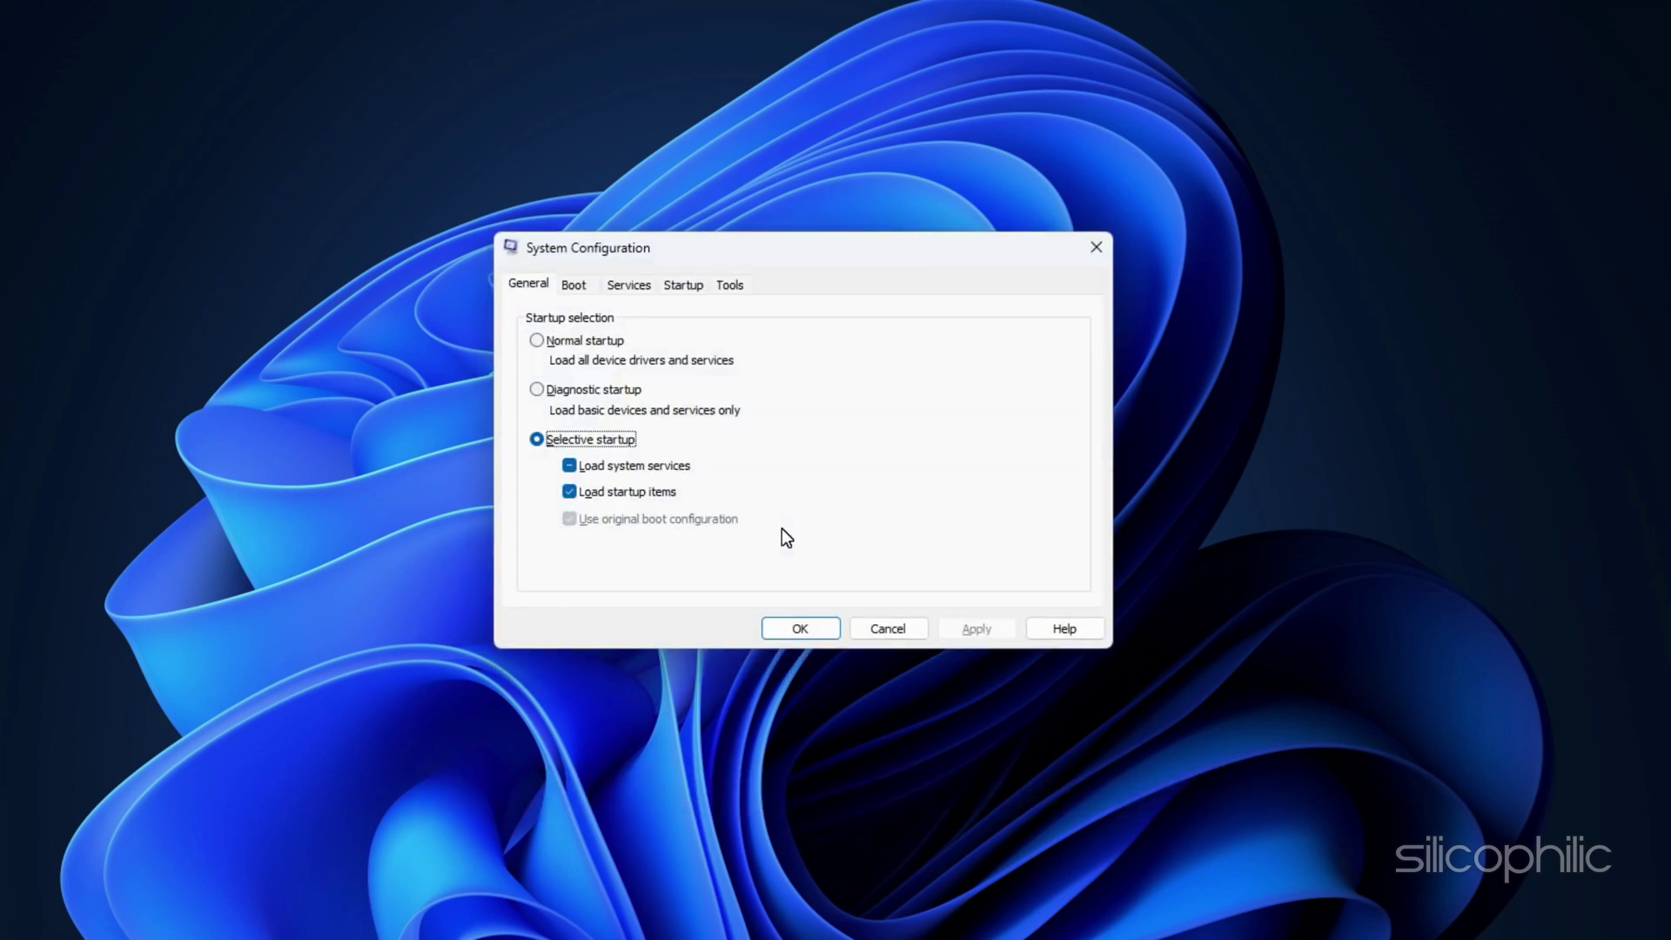
{"action": "left_click", "coordinate": [648, 286]}
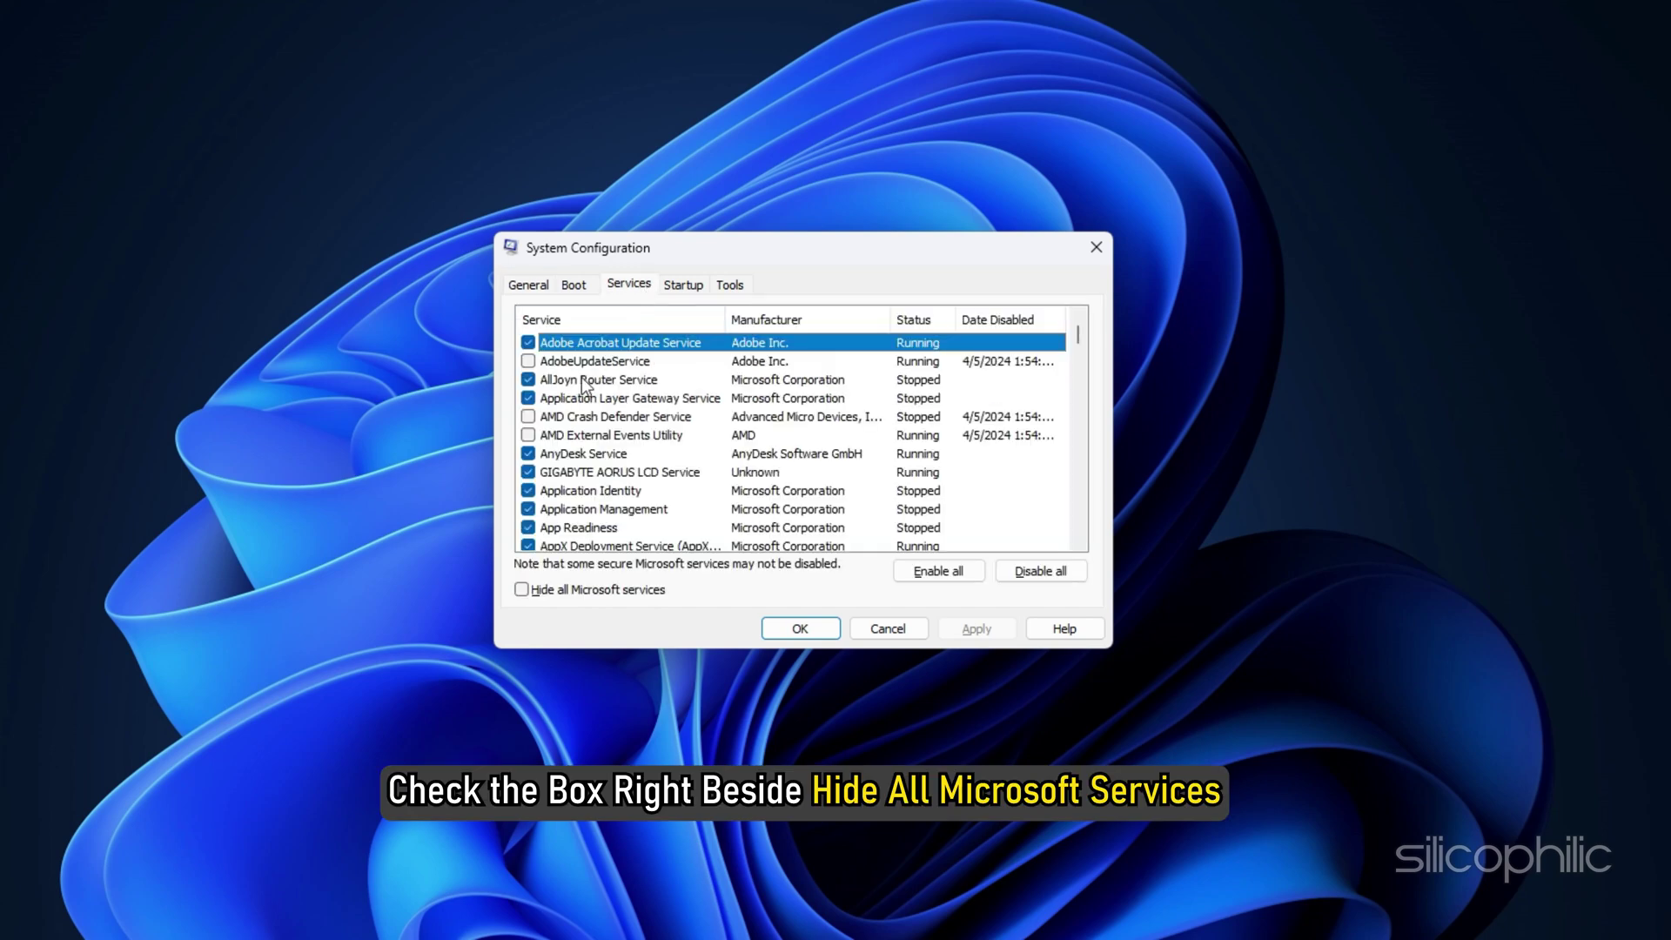
{"action": "left_click", "coordinate": [520, 590]}
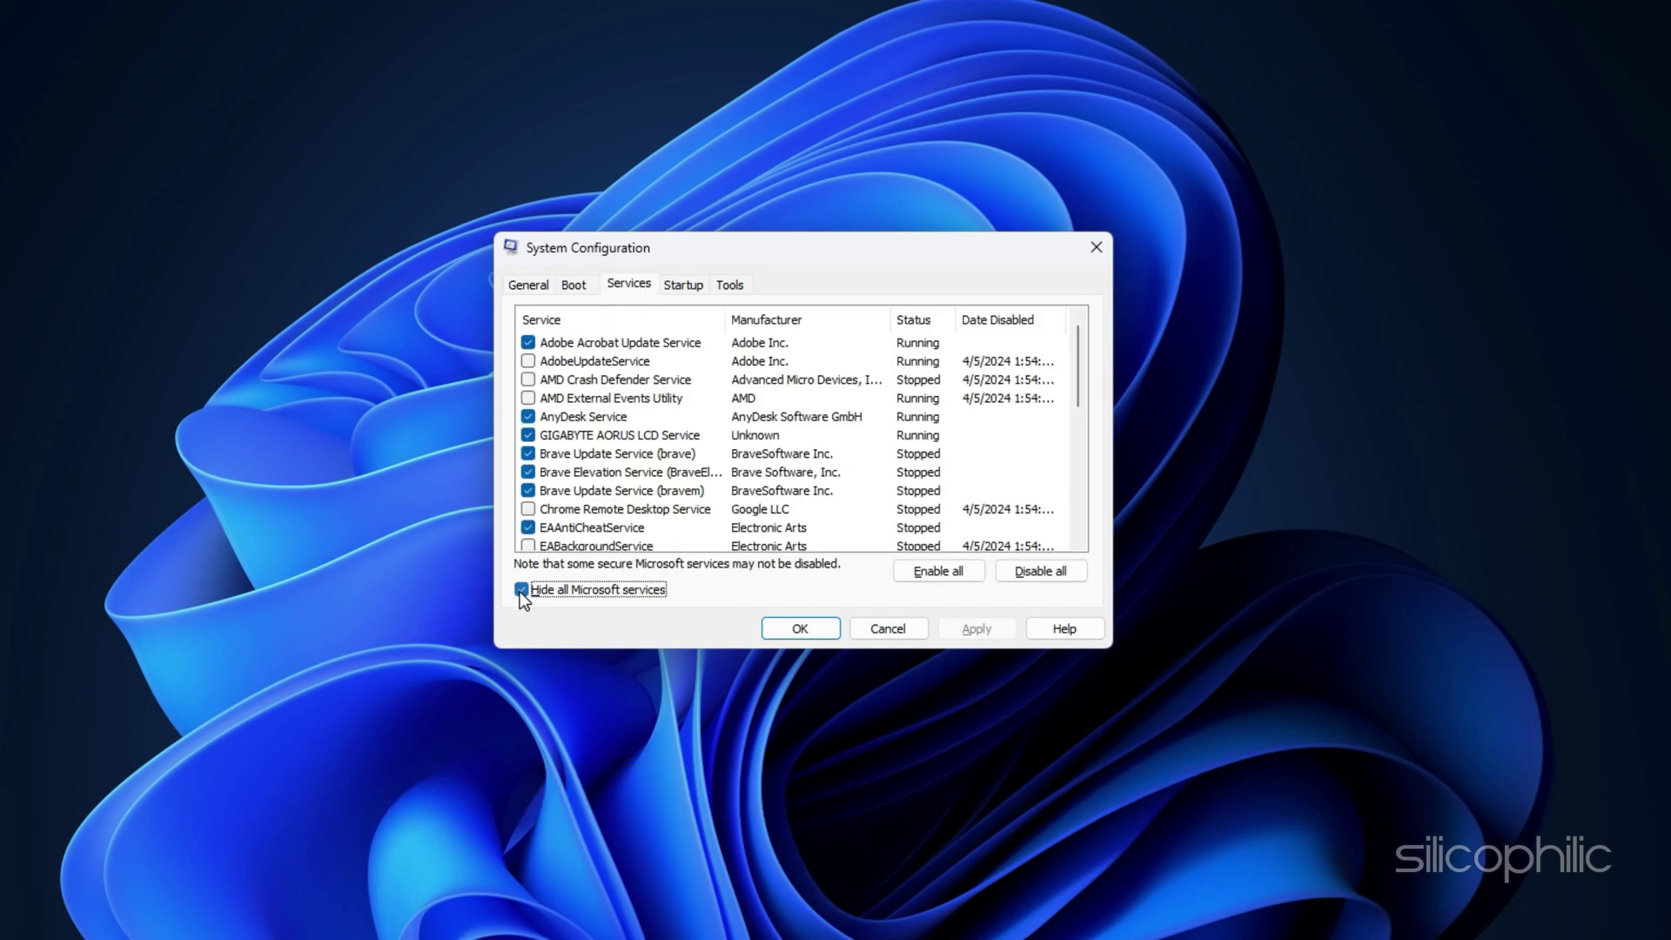
{"action": "left_click", "coordinate": [1039, 572]}
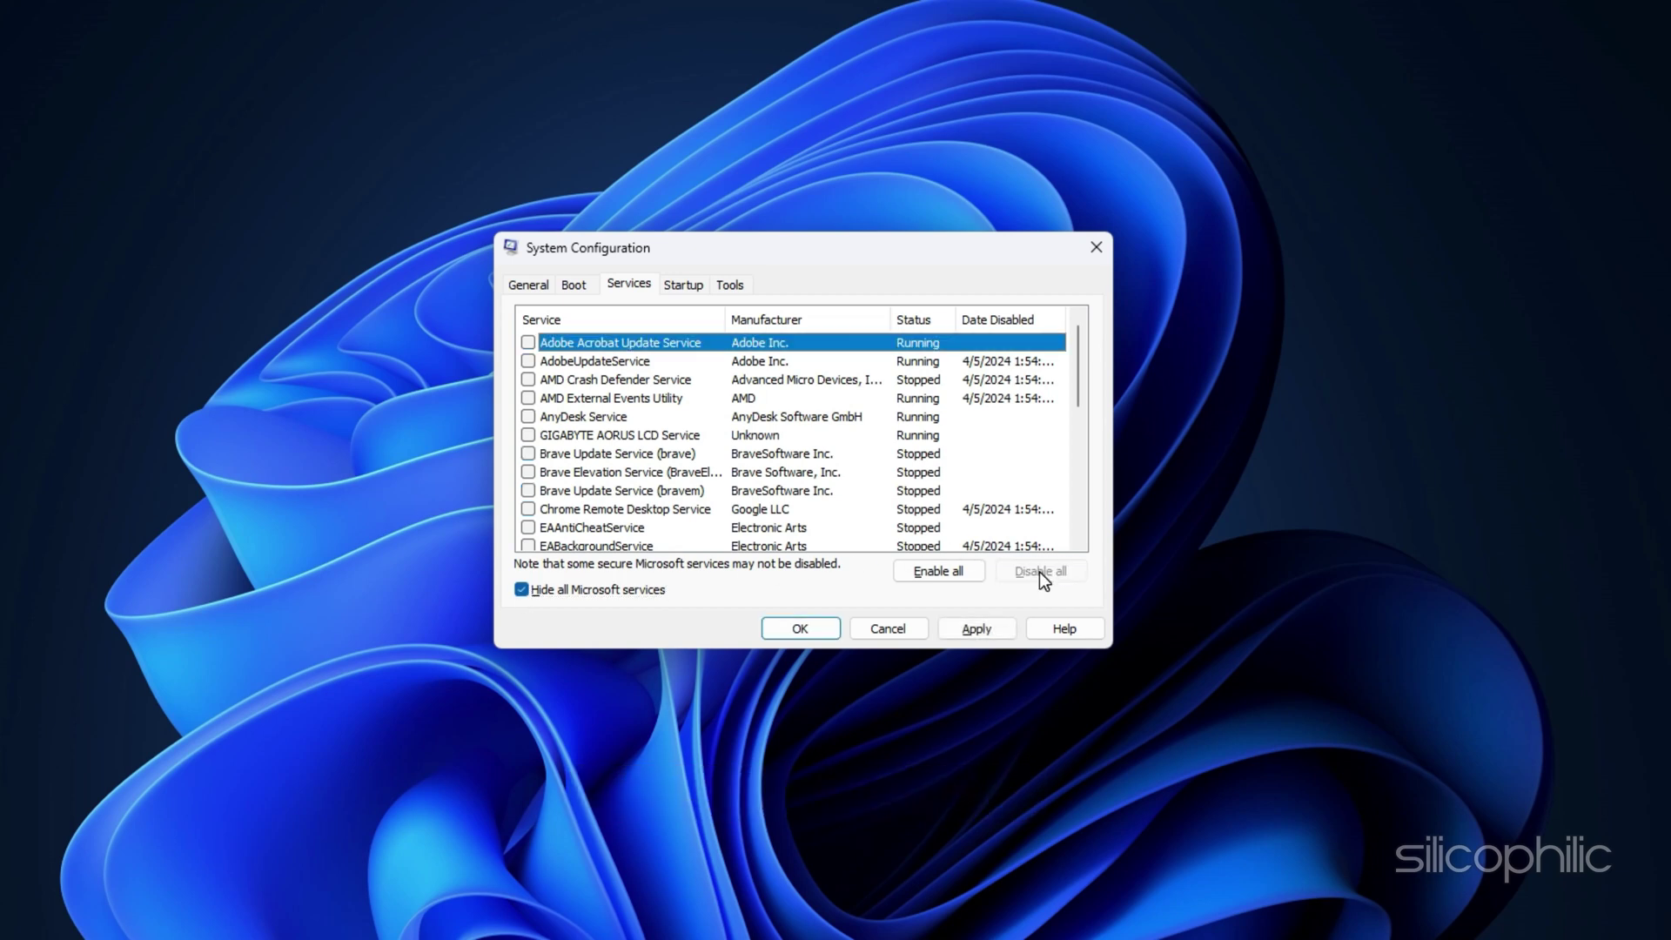
Step: Apply the System Configuration changes, then disable OneDrive under Task Manager's Startup apps
{"action": "left_click", "coordinate": [976, 628]}
{"action": "left_click", "coordinate": [799, 628]}
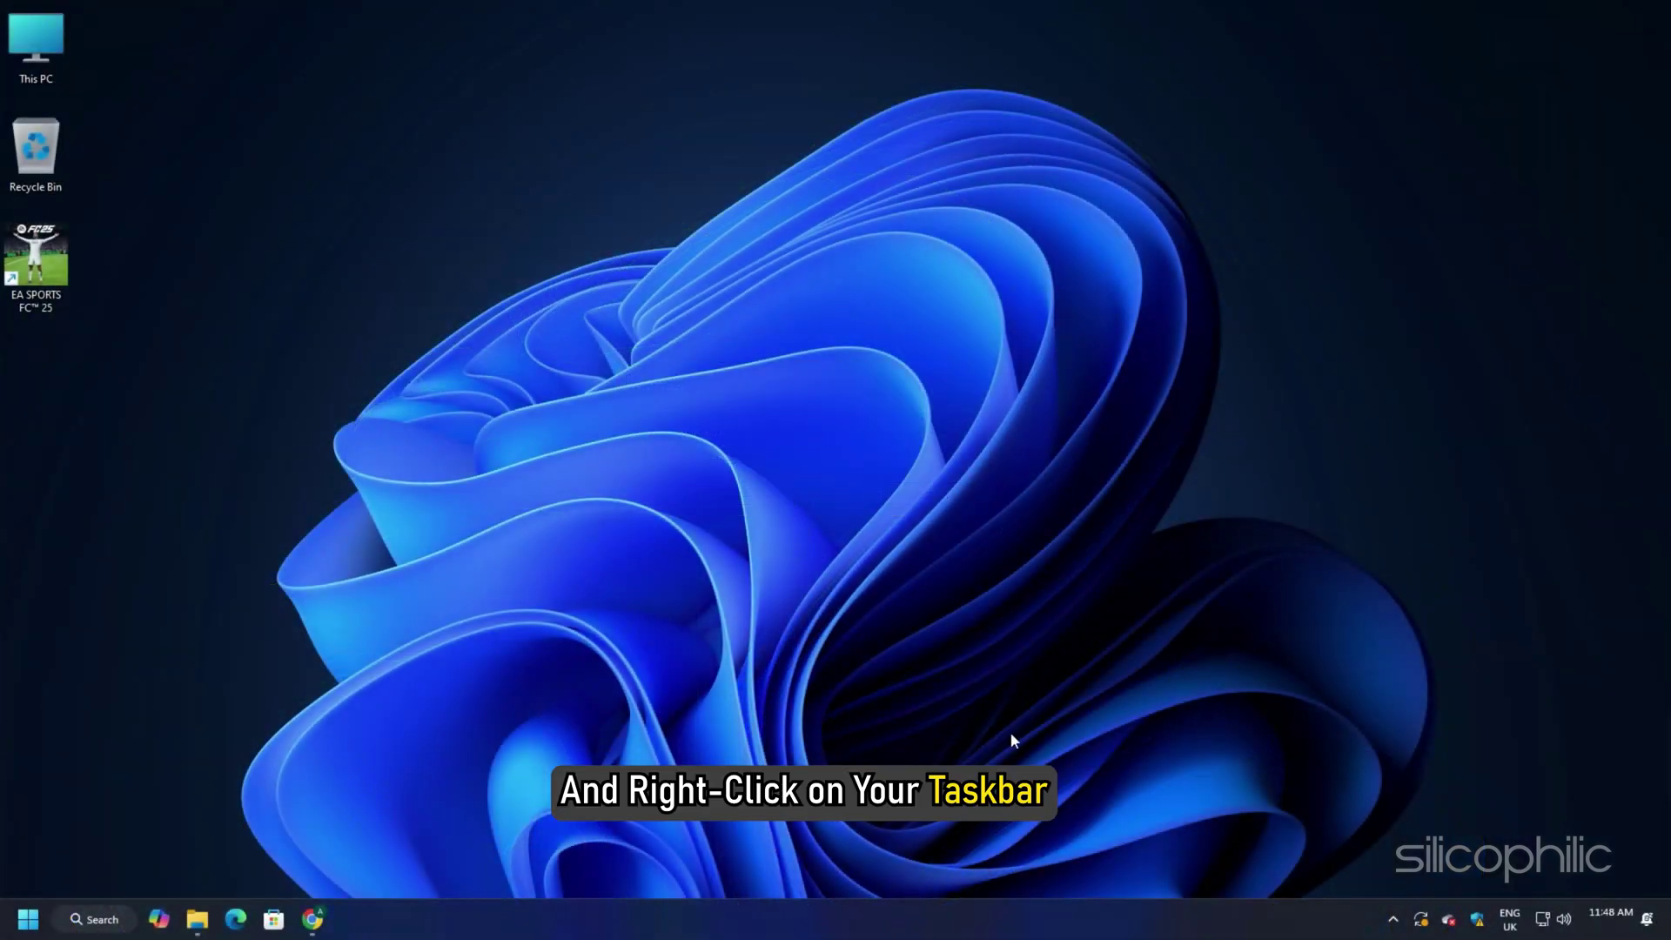
{"action": "right_click", "coordinate": [1109, 912]}
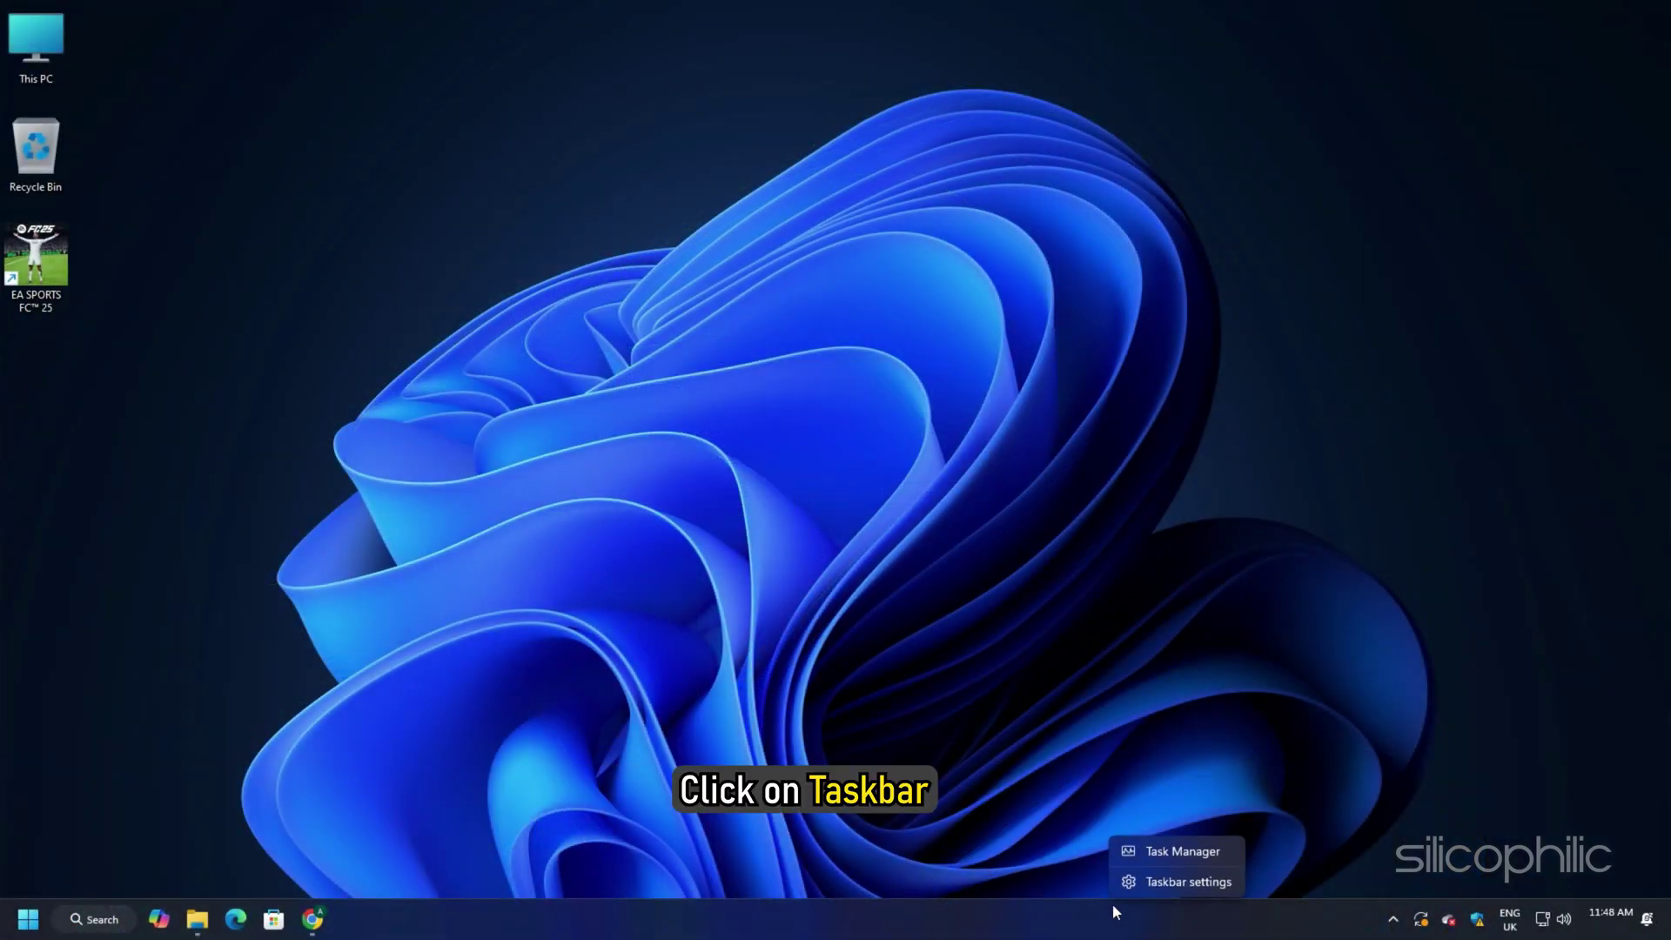
{"action": "left_click", "coordinate": [1157, 852]}
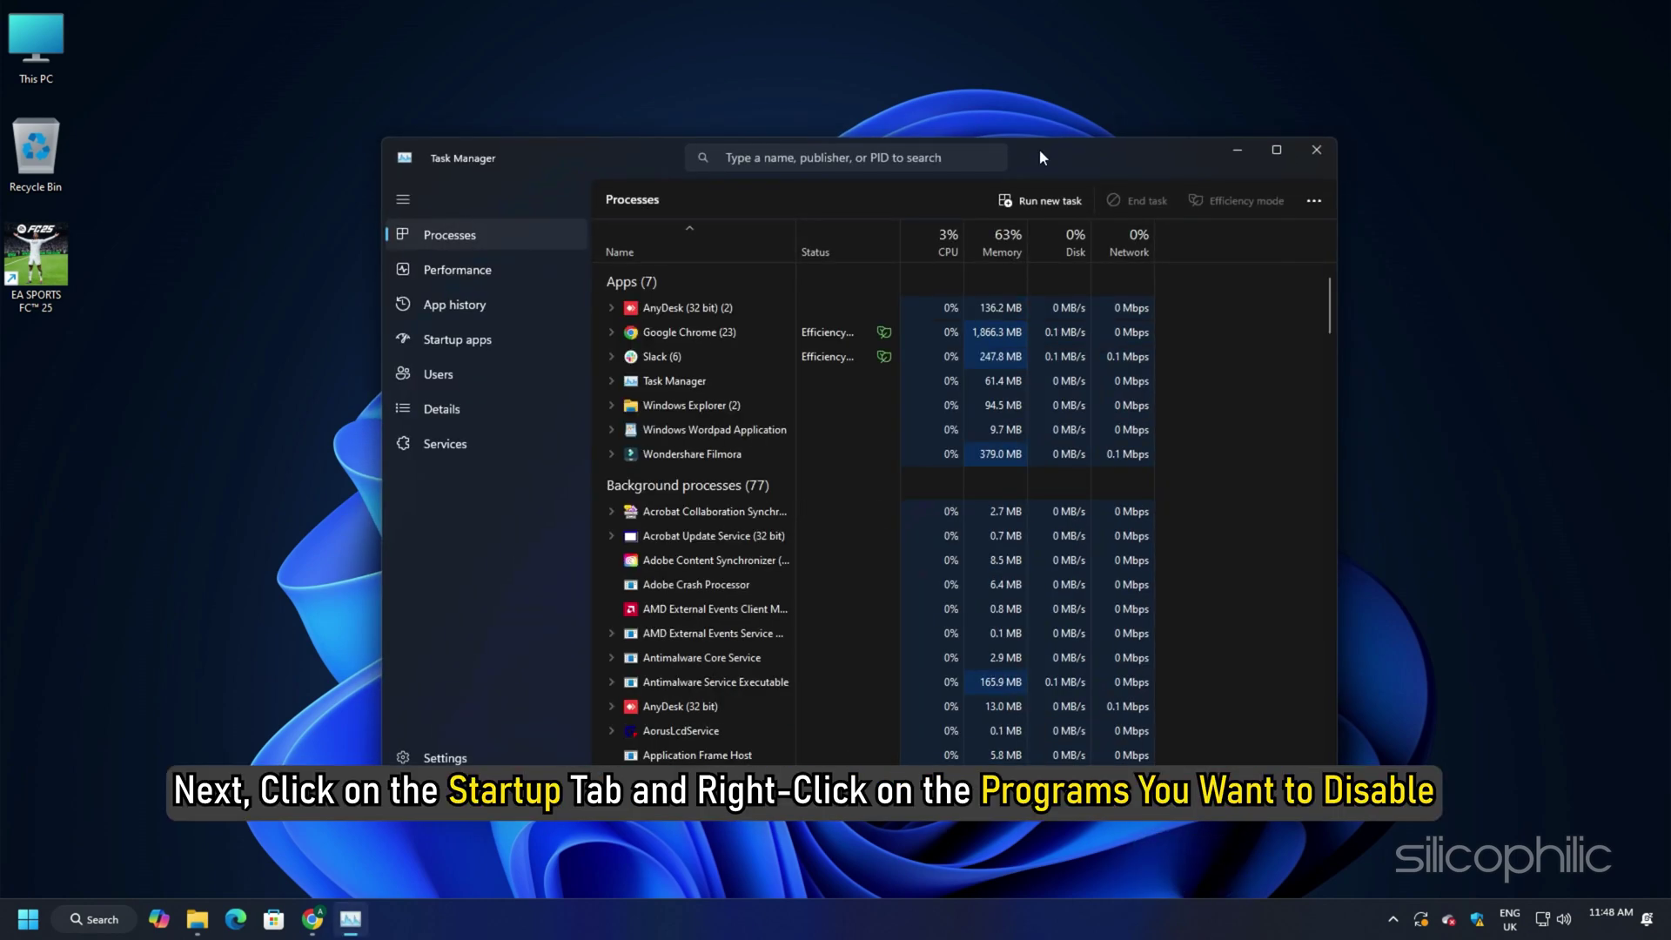
{"action": "left_click", "coordinate": [494, 337]}
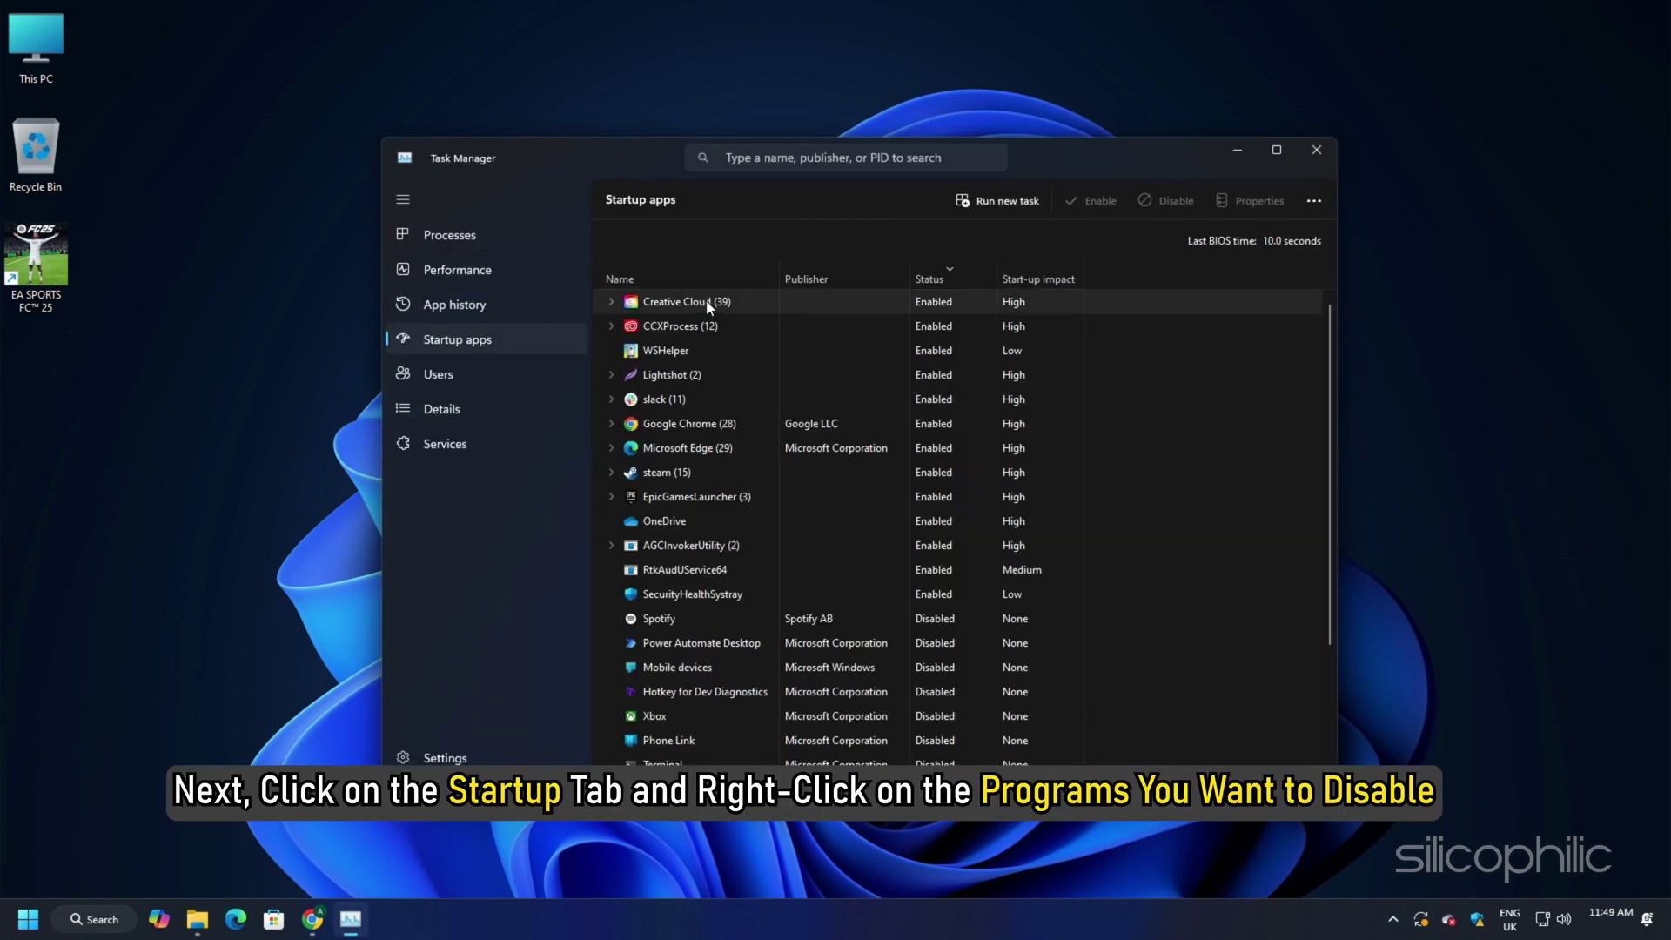
{"action": "right_click", "coordinate": [733, 523]}
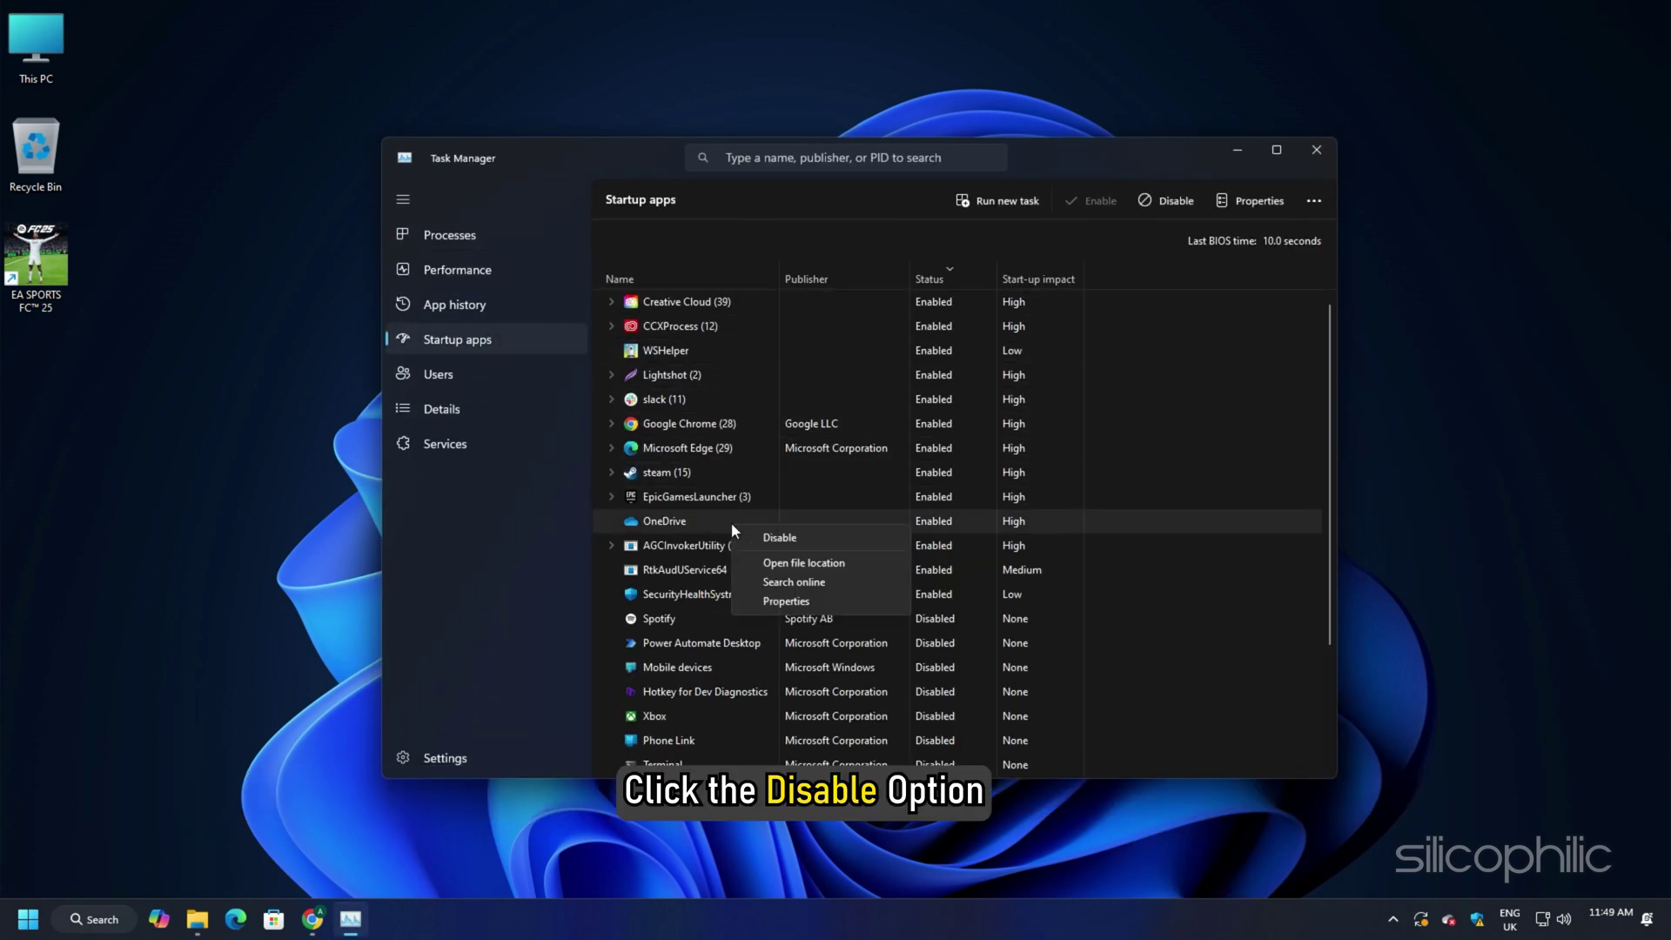
{"action": "left_click", "coordinate": [770, 539]}
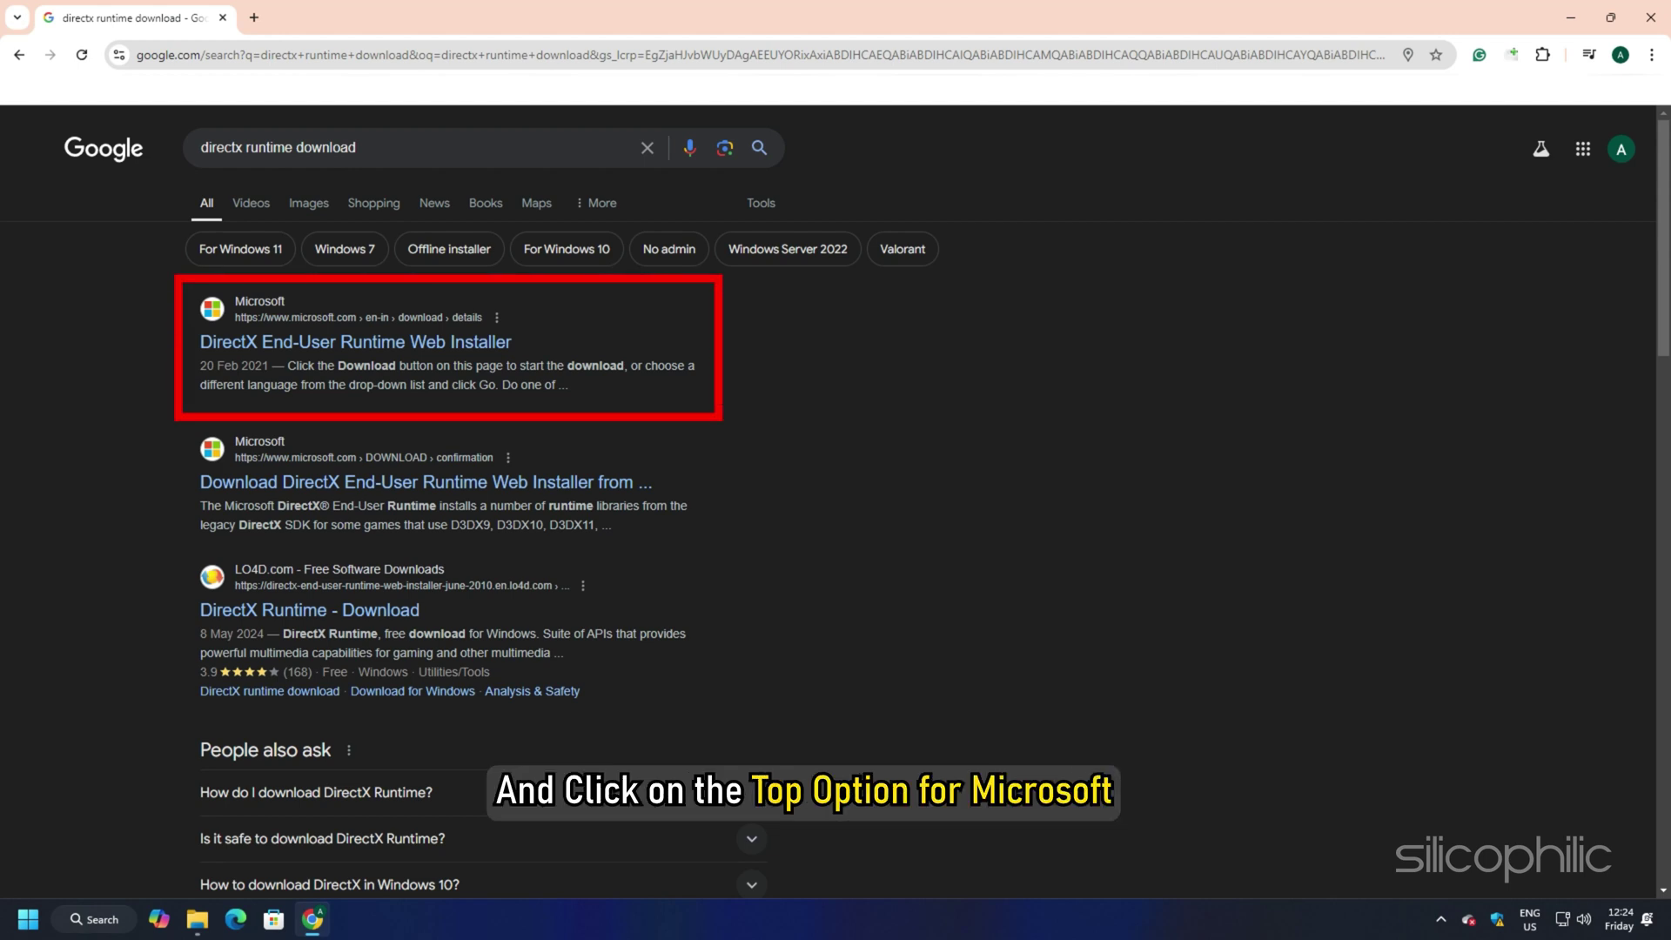
Step: Download dxwebsetup.exe from Microsoft's DirectX End-User Runtime Web Installer page
{"action": "left_click", "coordinate": [355, 341]}
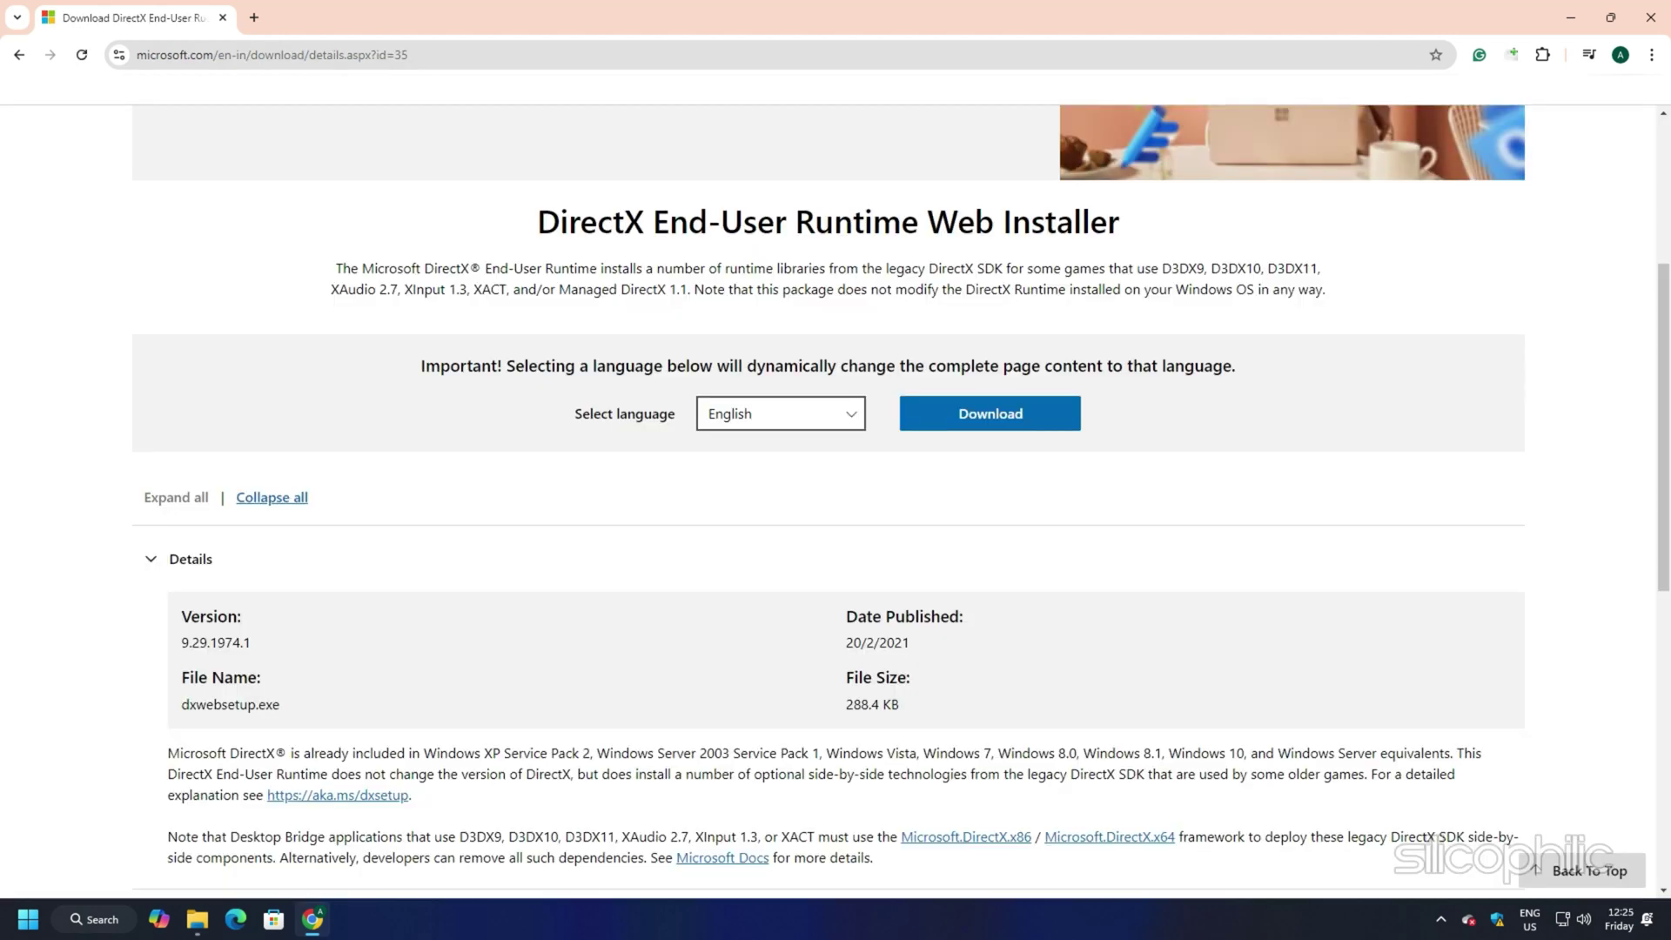
{"action": "left_click", "coordinate": [1056, 402]}
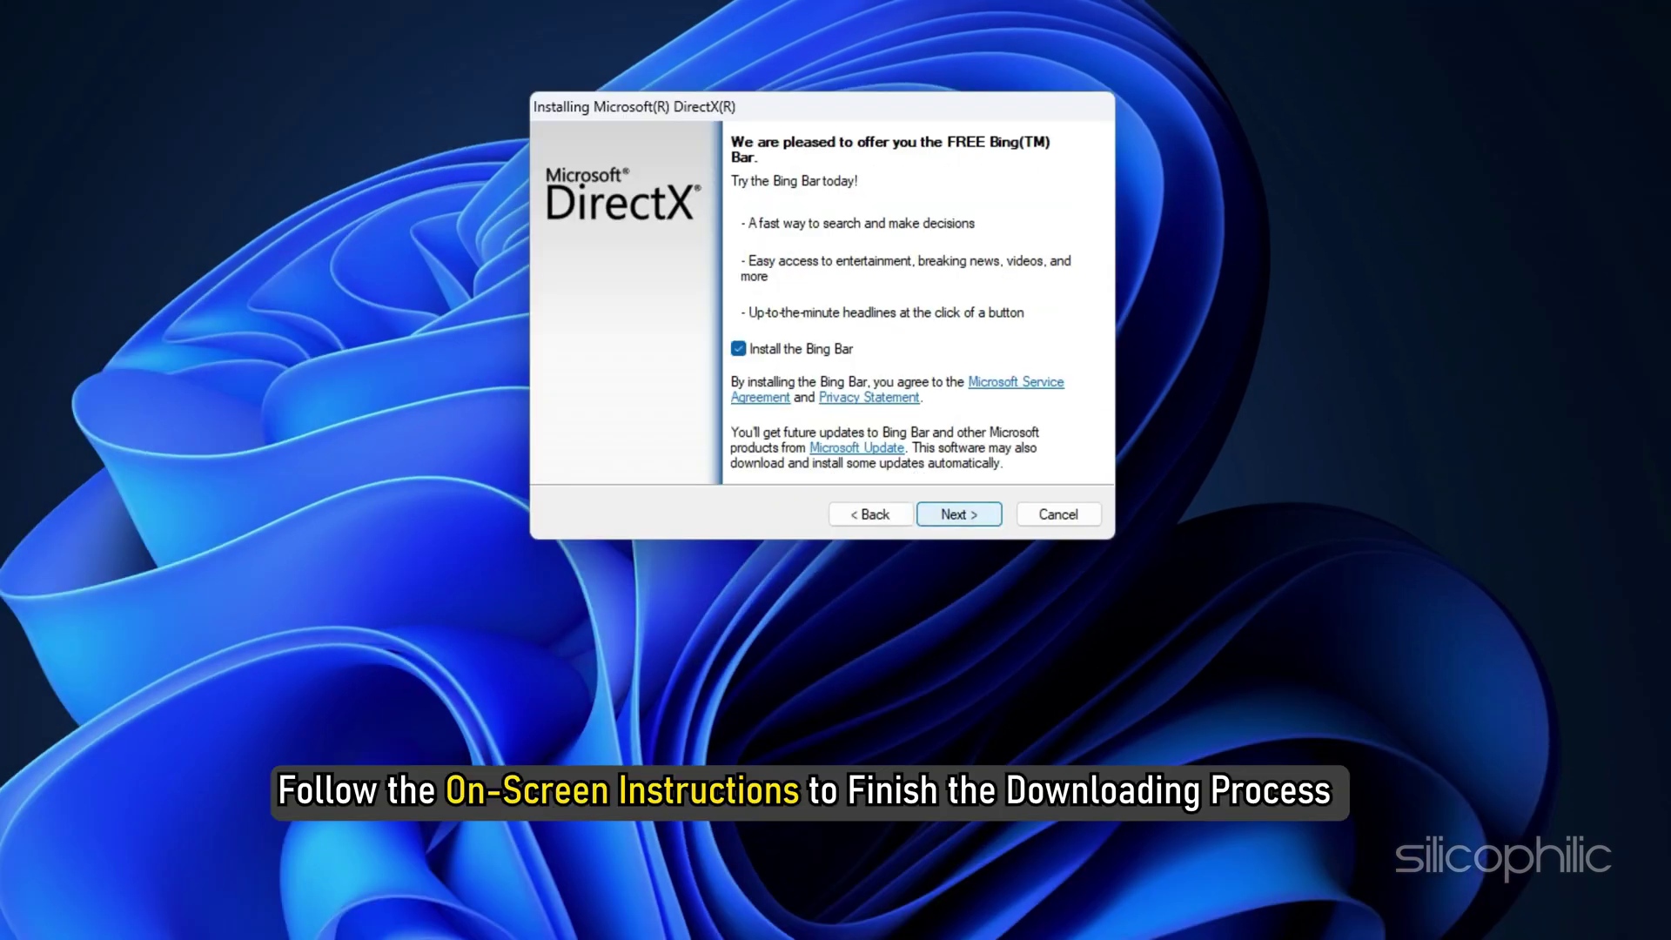
Step: Untick the Bing Bar offer and continue to install the DirectX runtime components
{"action": "left_click", "coordinate": [738, 348]}
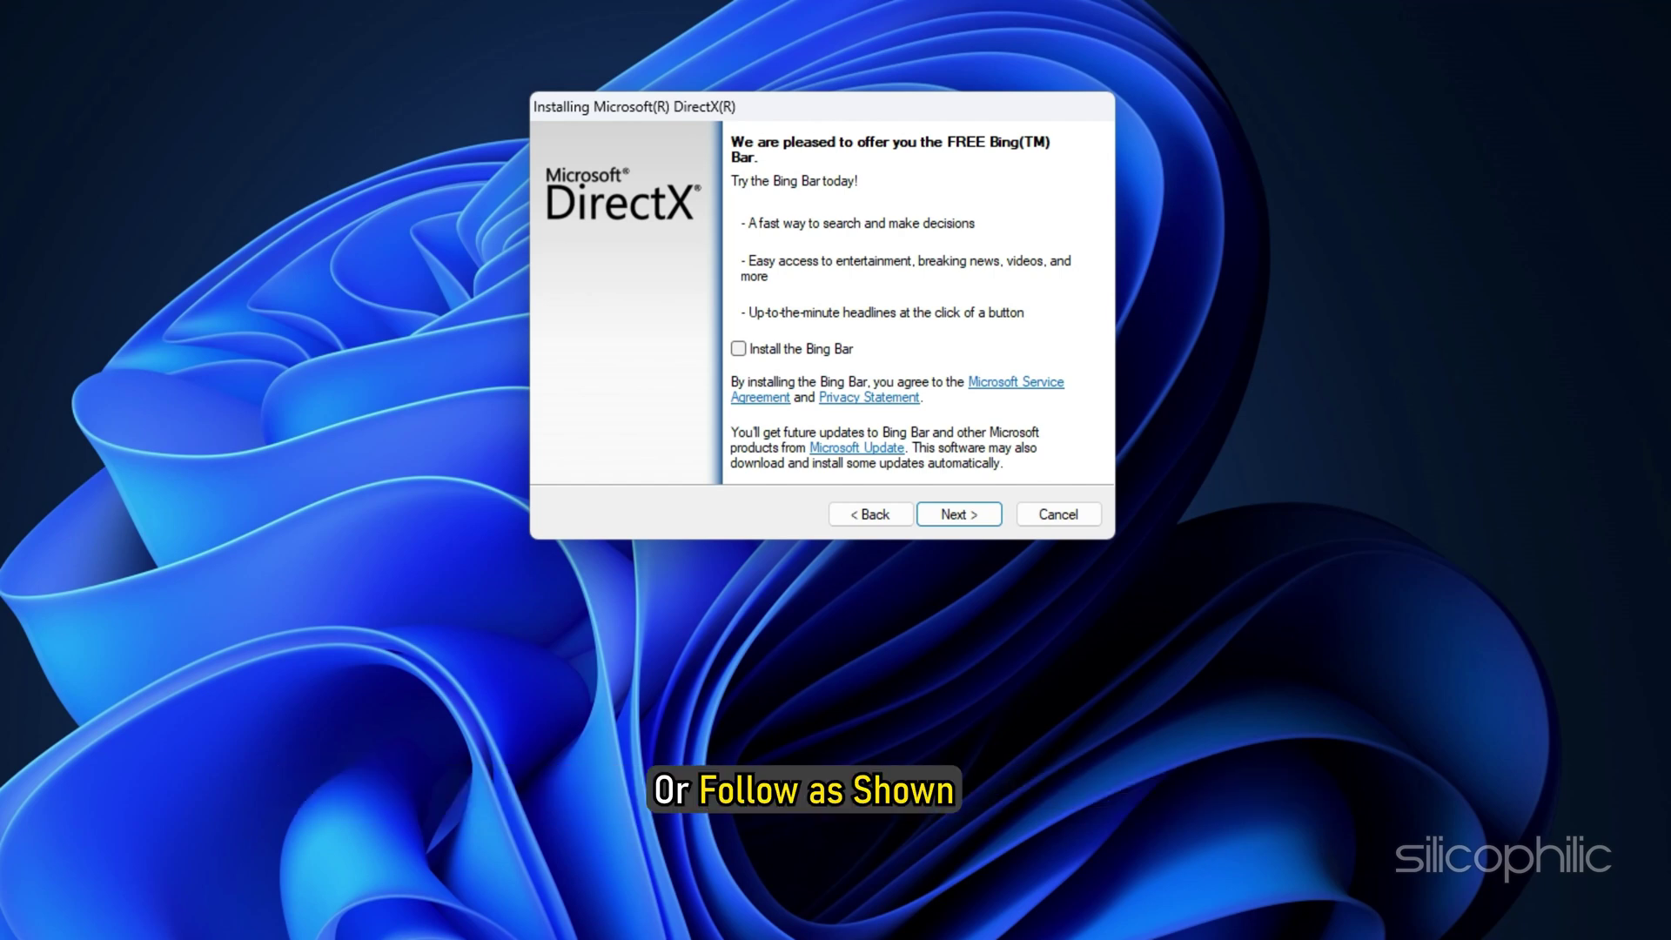
{"action": "key", "text": "Return"}
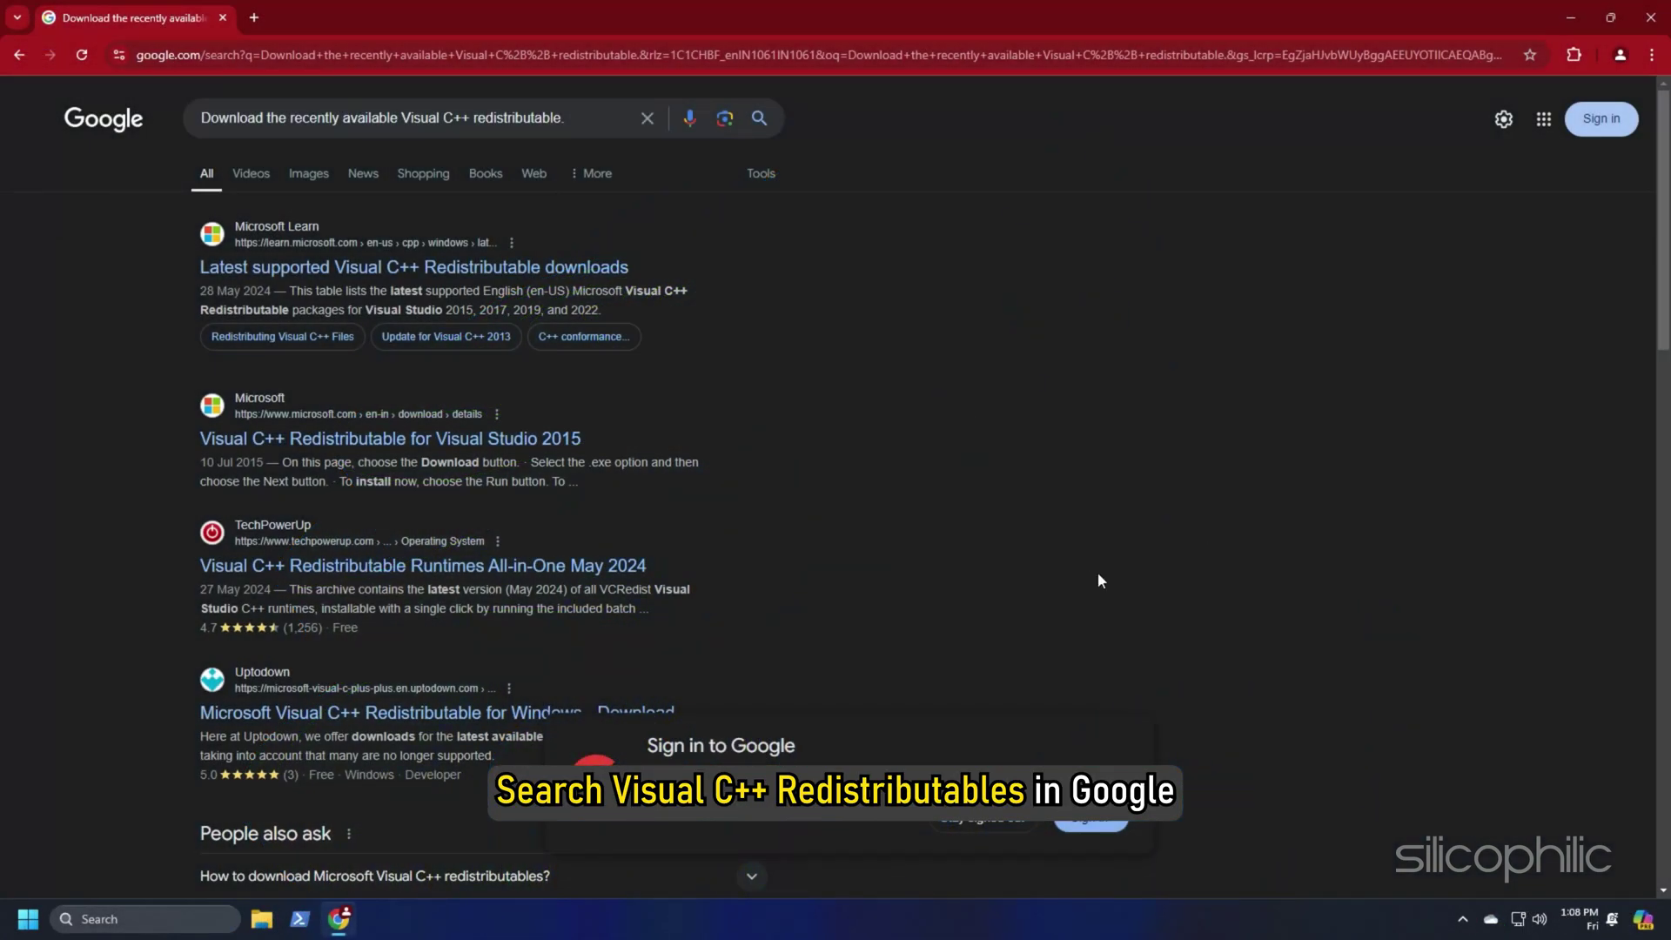
Step: Open Microsoft's 'Latest supported Visual C++ Redistributable downloads' page and scroll to its download table
{"action": "left_click", "coordinate": [364, 270]}
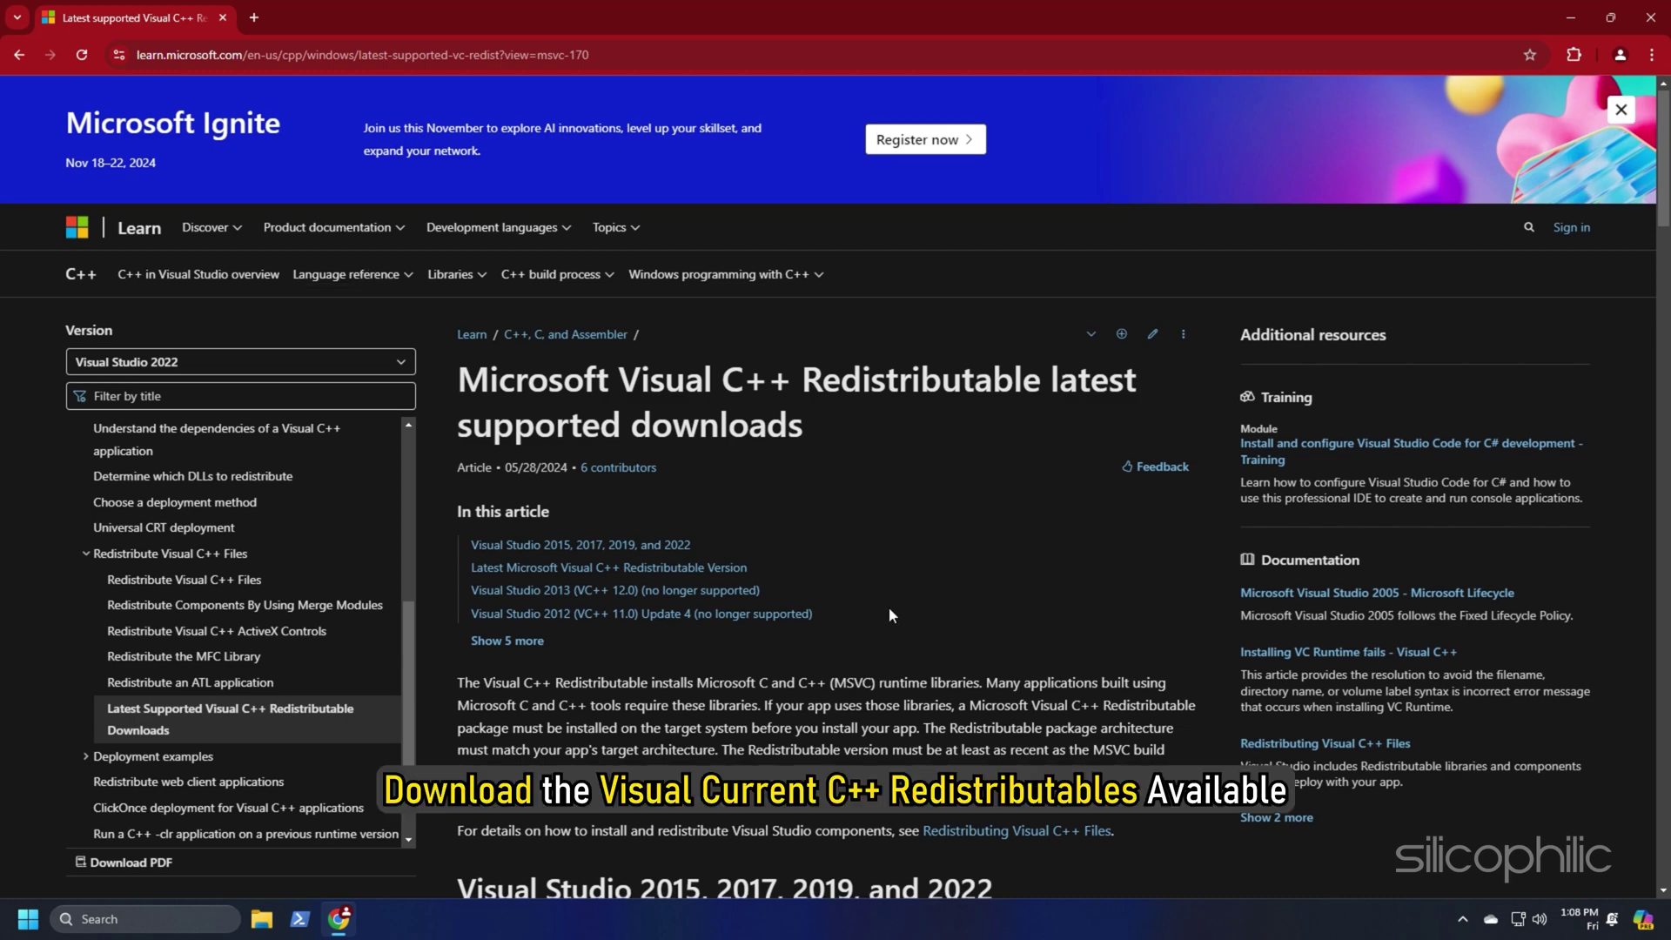
{"action": "scroll", "coordinate": [893, 616], "scroll_direction": "down", "scroll_amount": 5}
{"action": "scroll", "coordinate": [896, 624], "scroll_direction": "down", "scroll_amount": 6}
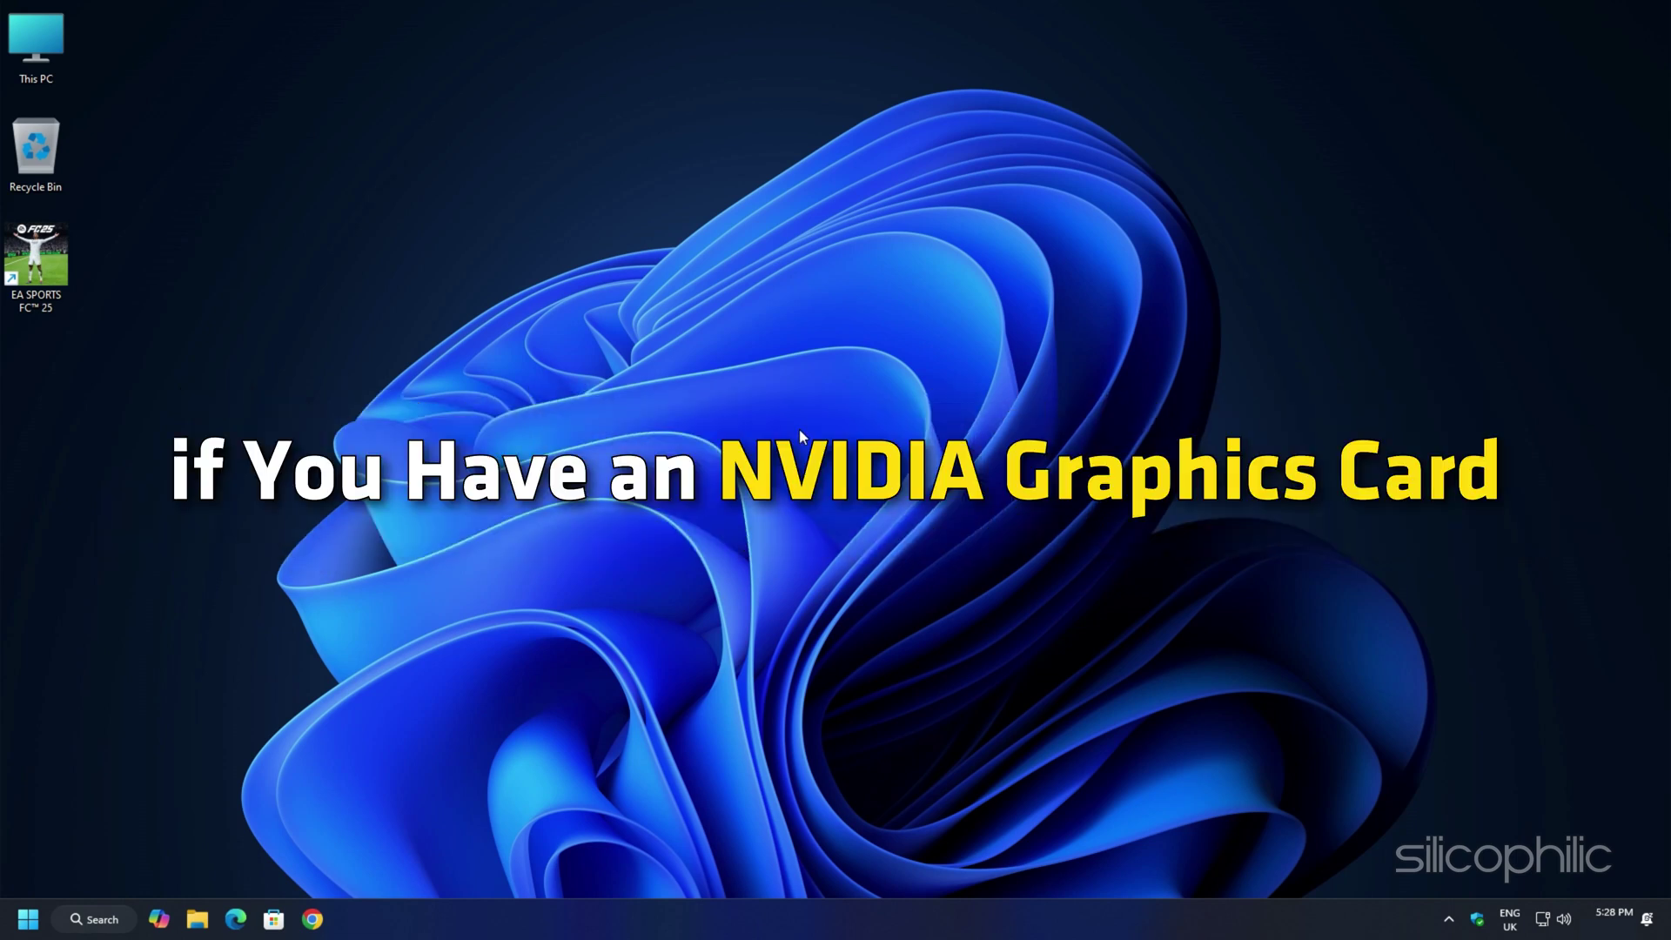
Step: Open NVIDIA Control Panel from the desktop's classic context menu and enable Help > Debug Mode
{"action": "right_click", "coordinate": [801, 427]}
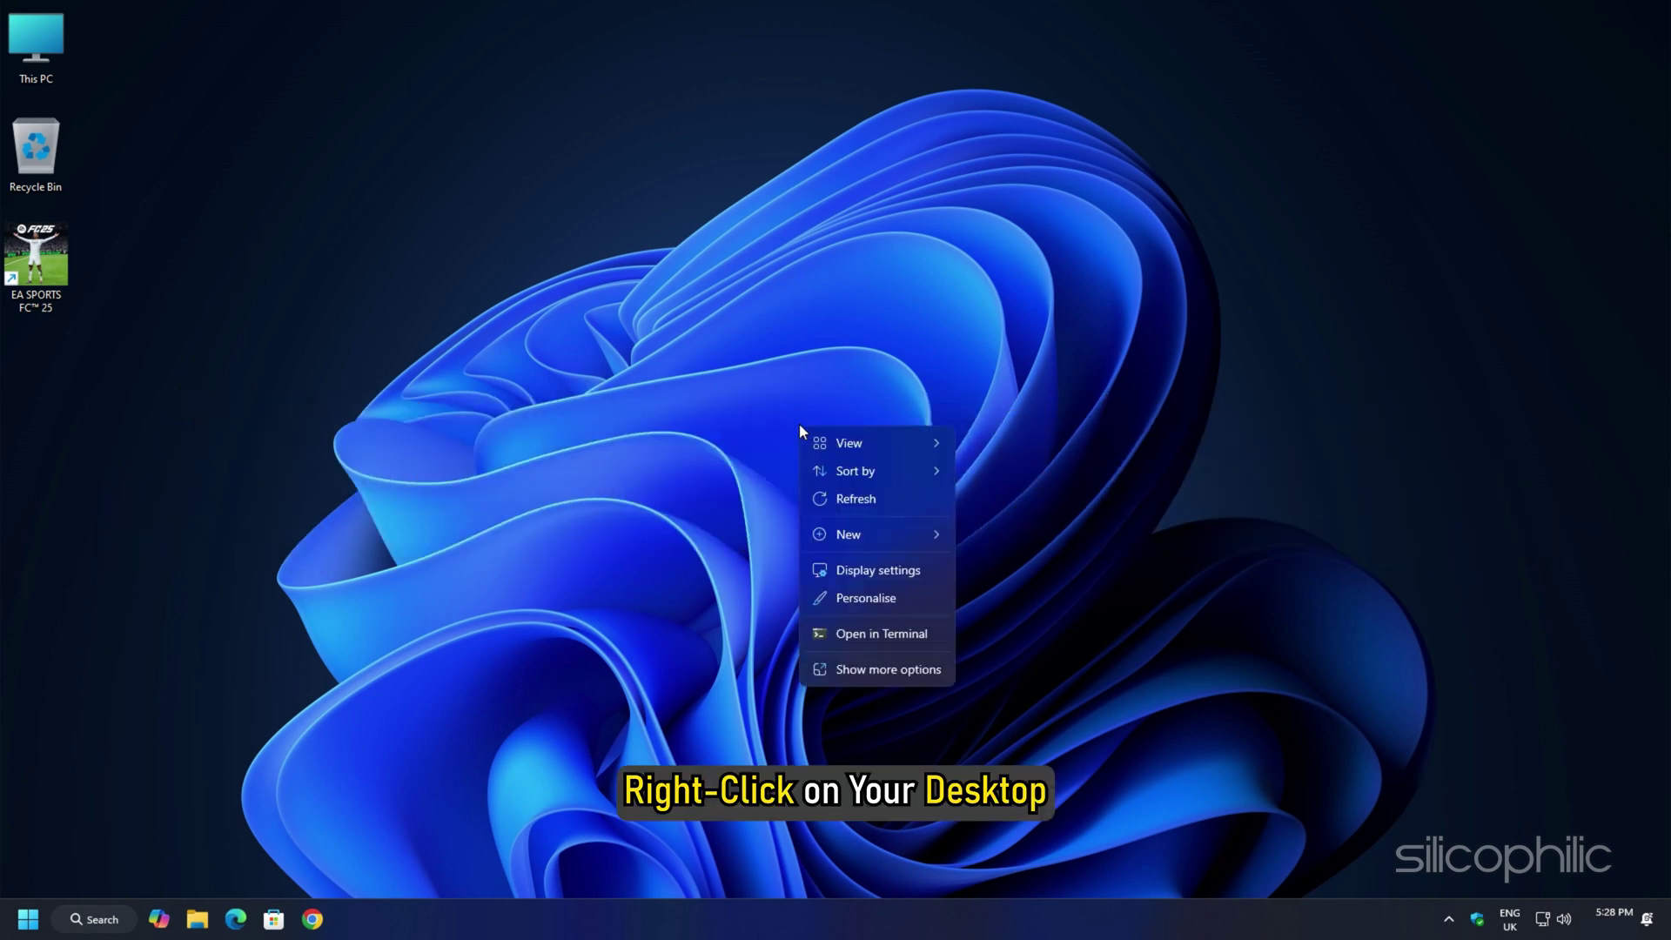
{"action": "left_click", "coordinate": [889, 669]}
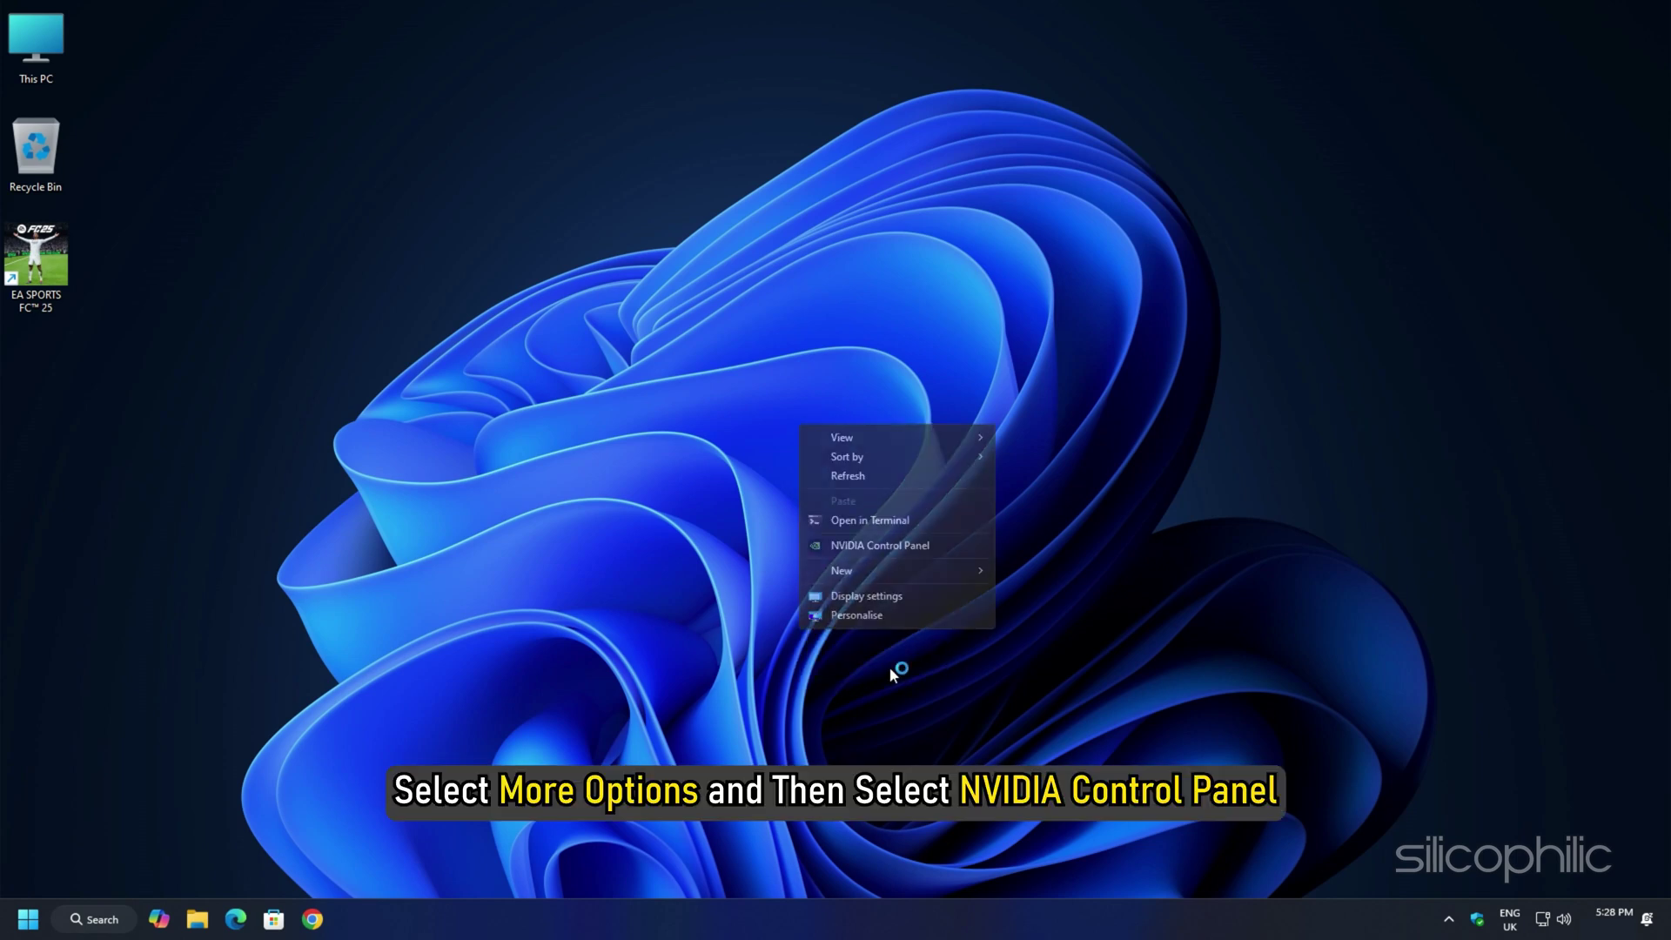
{"action": "left_click", "coordinate": [907, 547]}
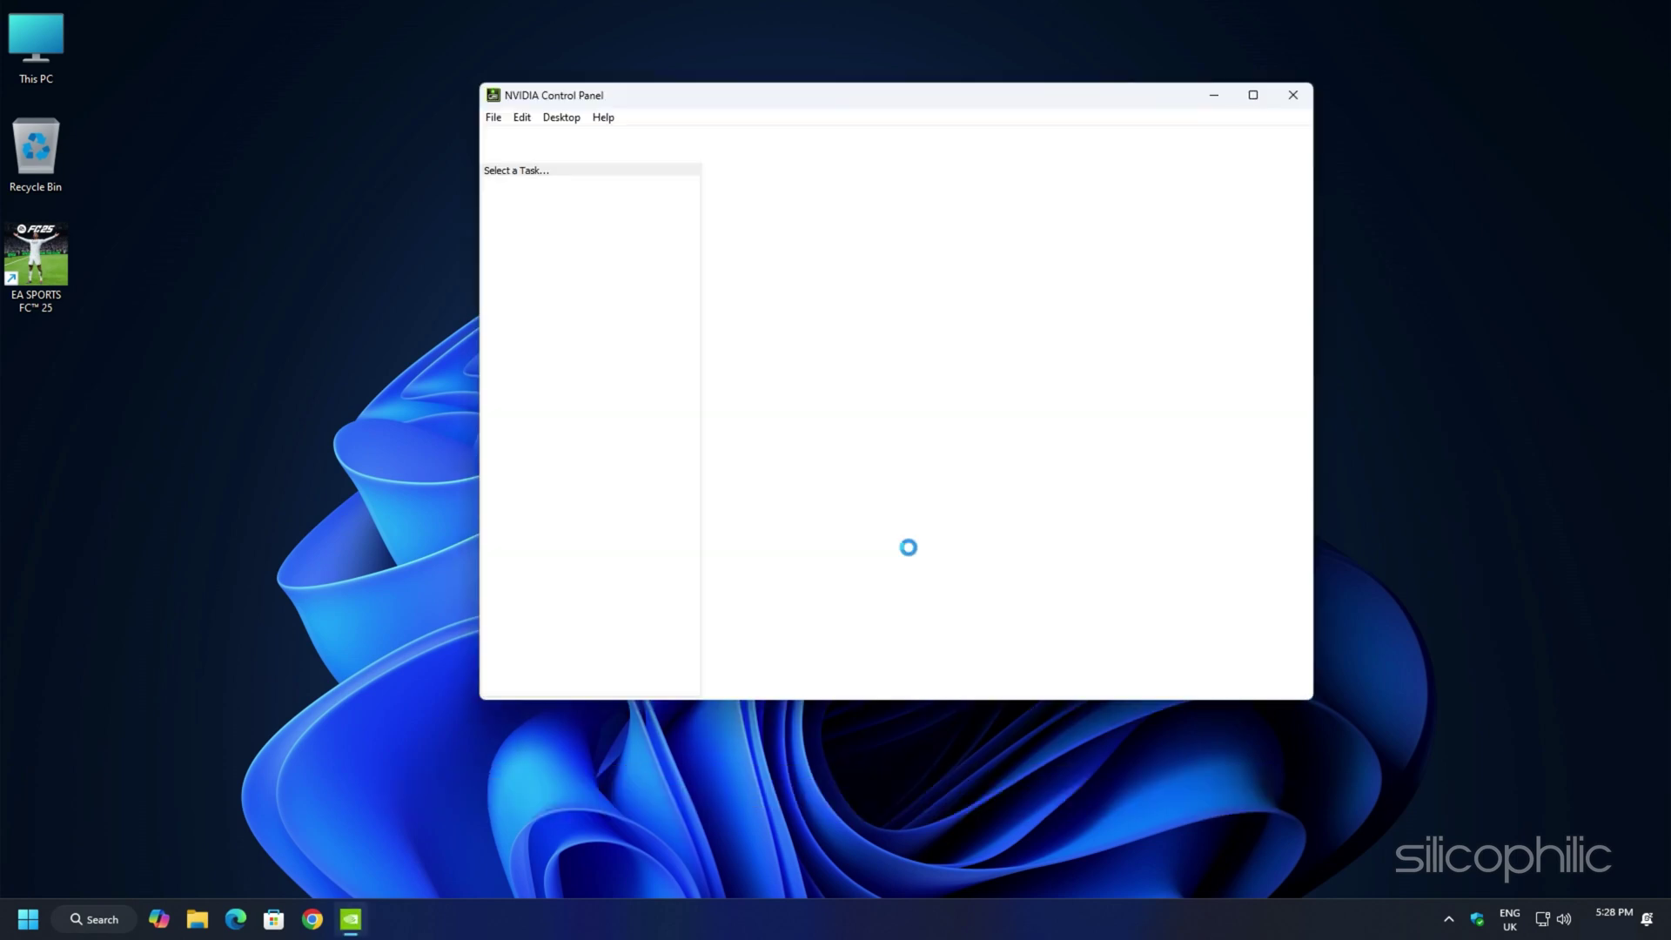
{"action": "left_click", "coordinate": [667, 116]}
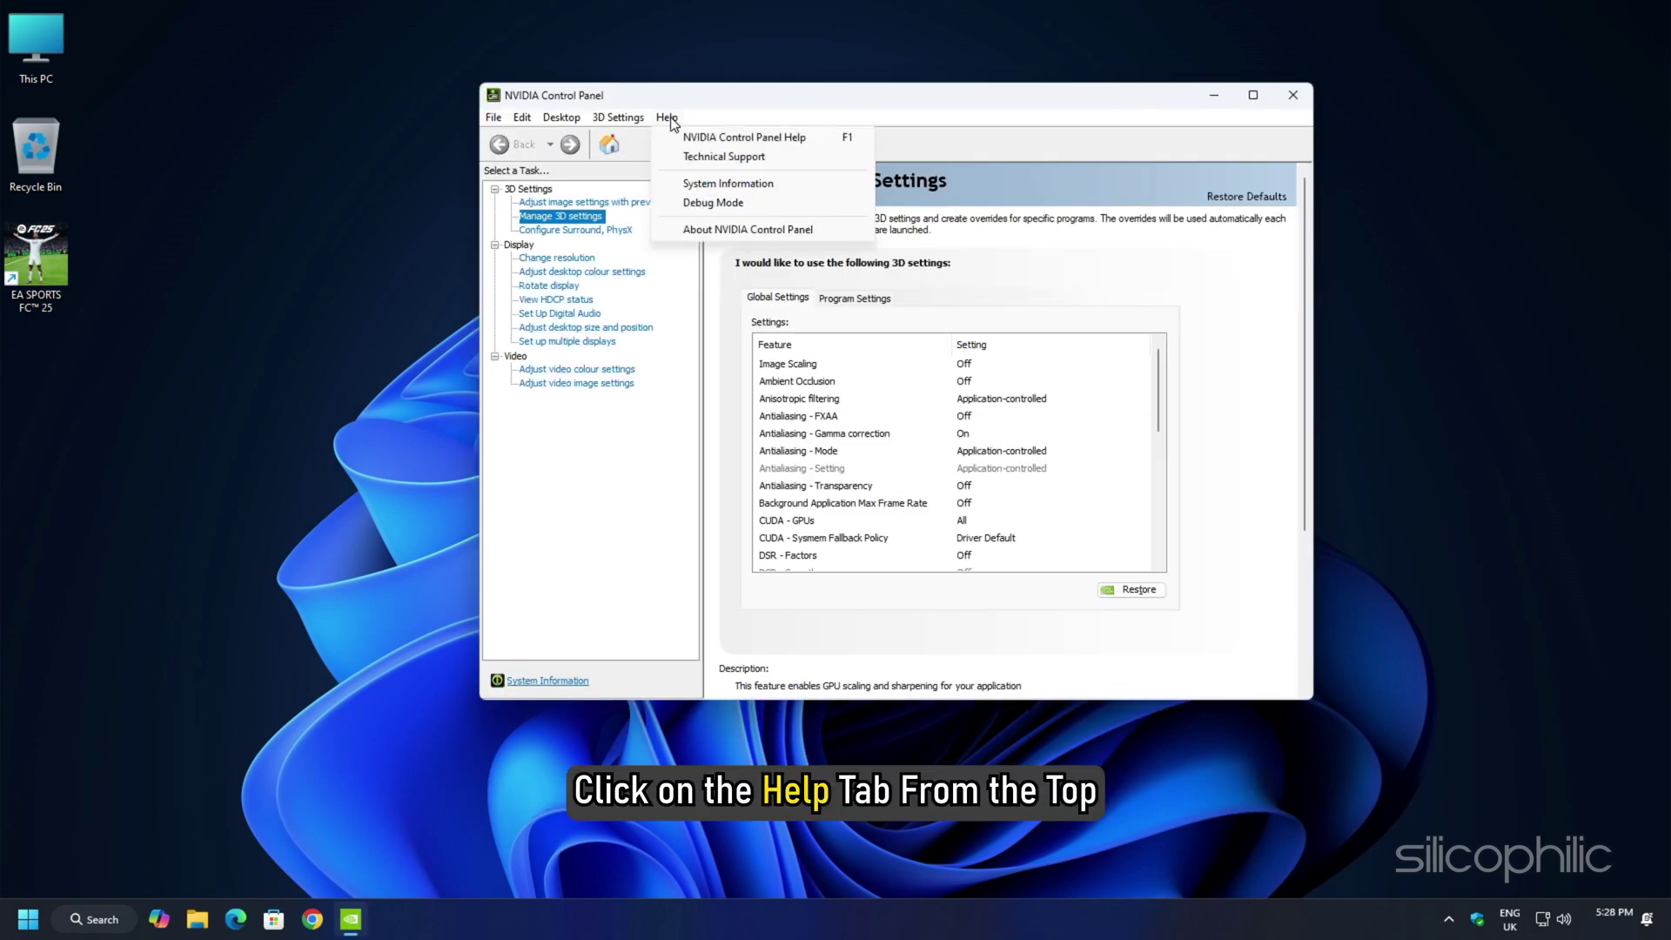
{"action": "left_click", "coordinate": [704, 198]}
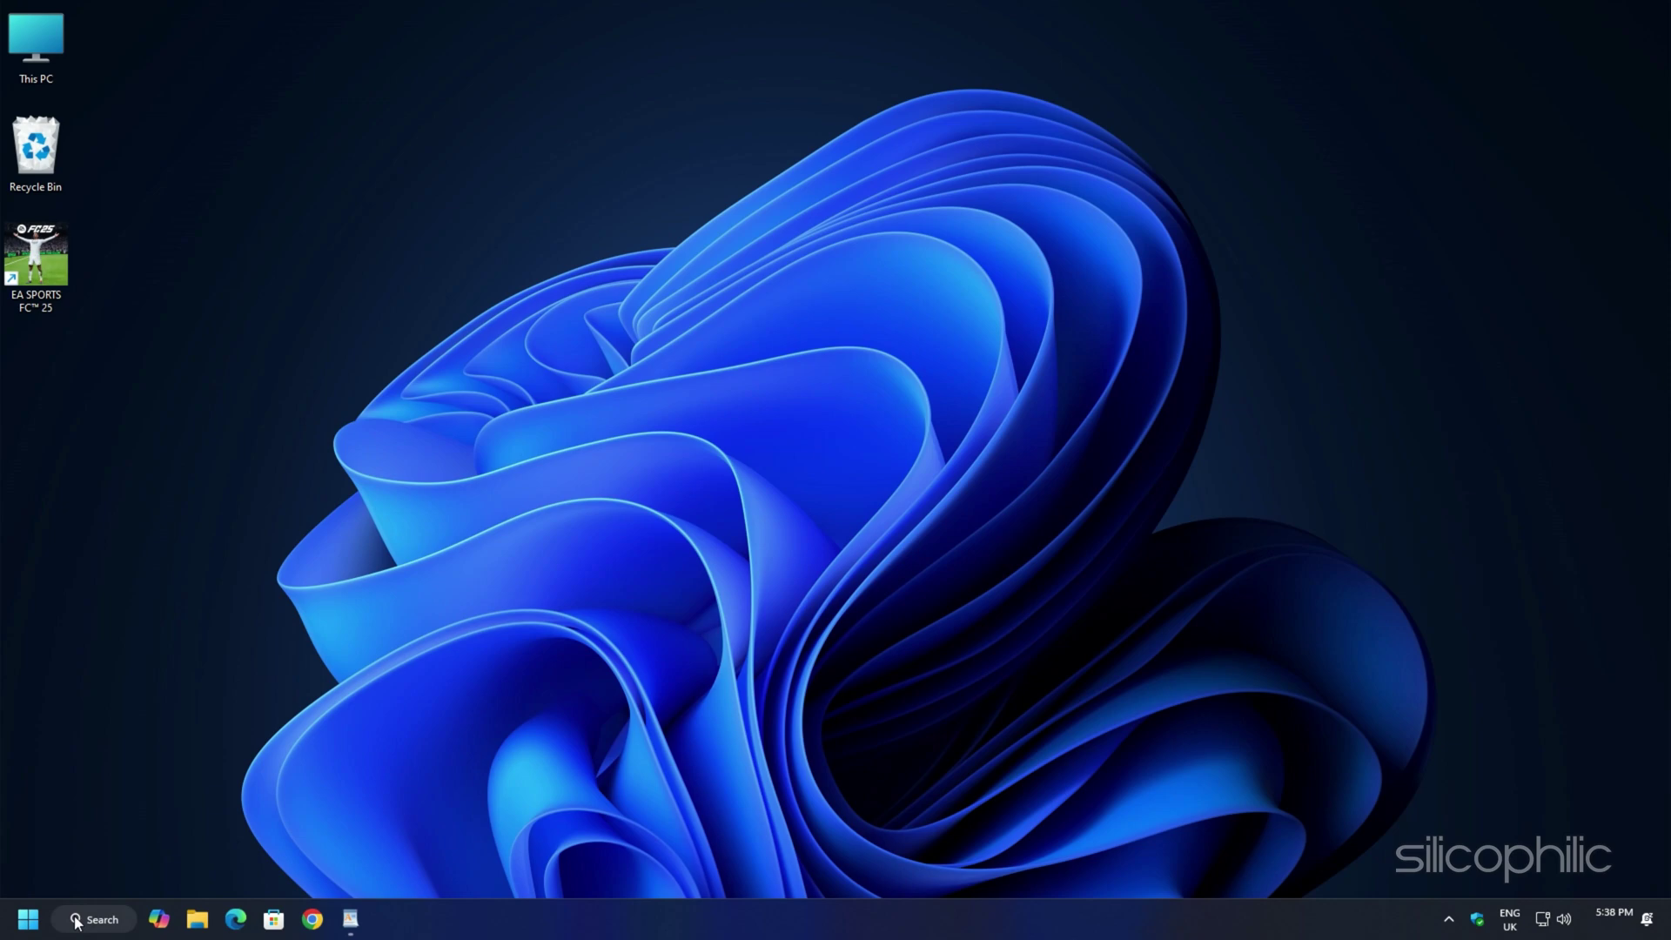
Step: In Device Manager's Display adaptors, search automatically for an updated NVIDIA GeForce RTX 4060 Ti driver
{"action": "left_click", "coordinate": [77, 920]}
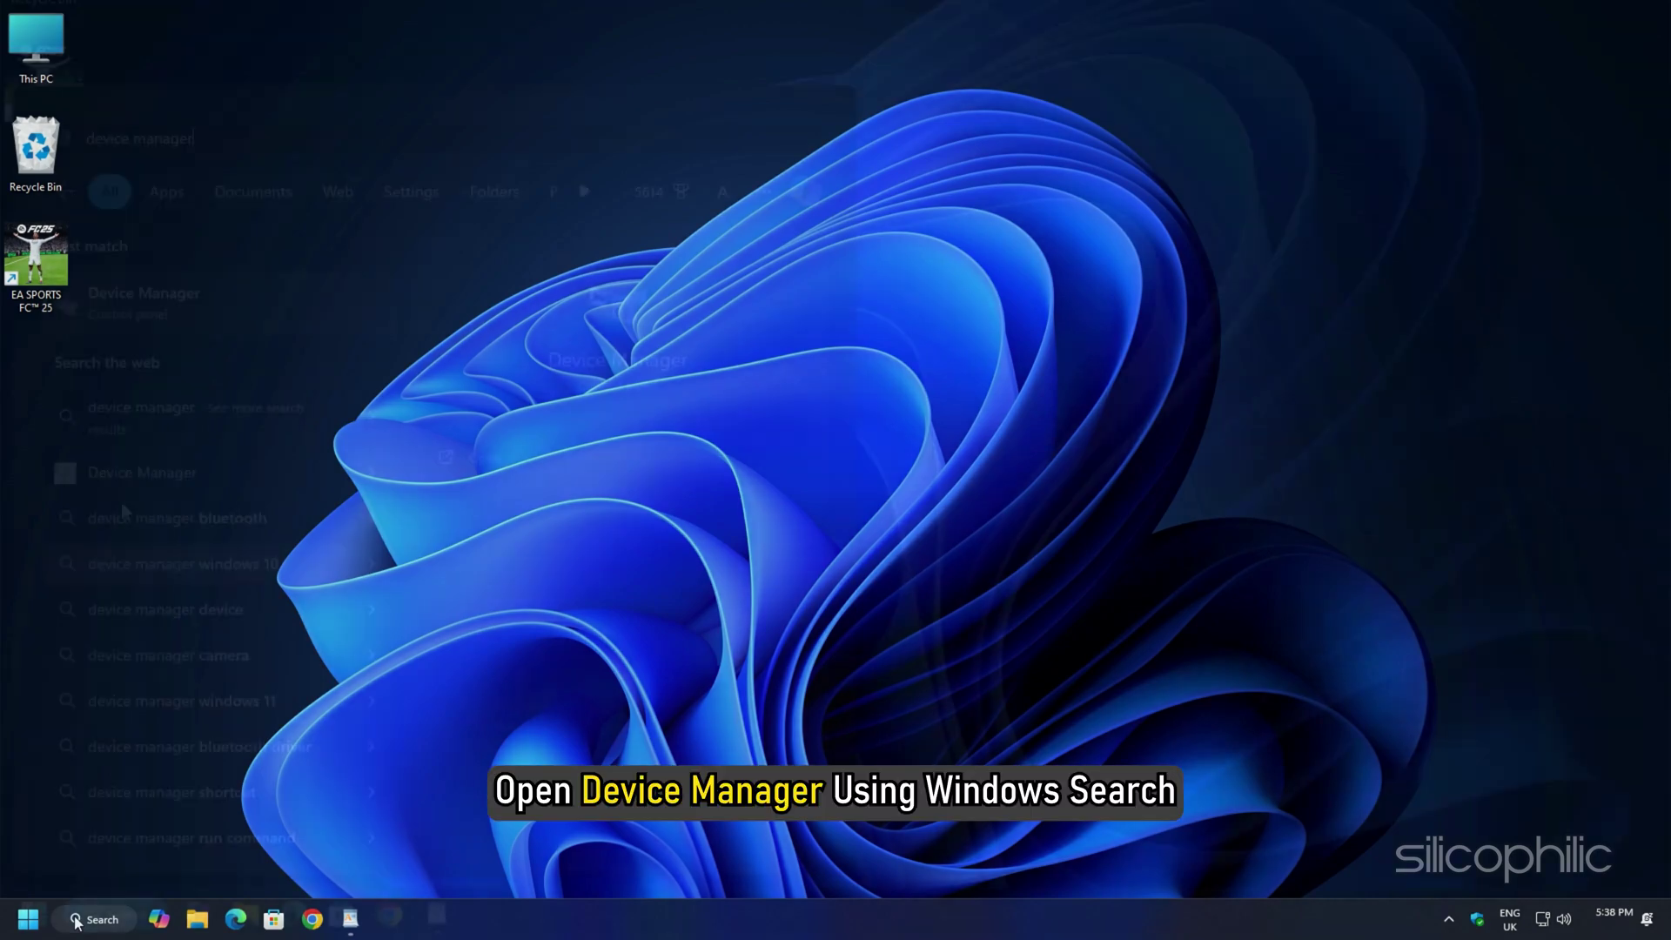
{"action": "type", "text": "device manager"}
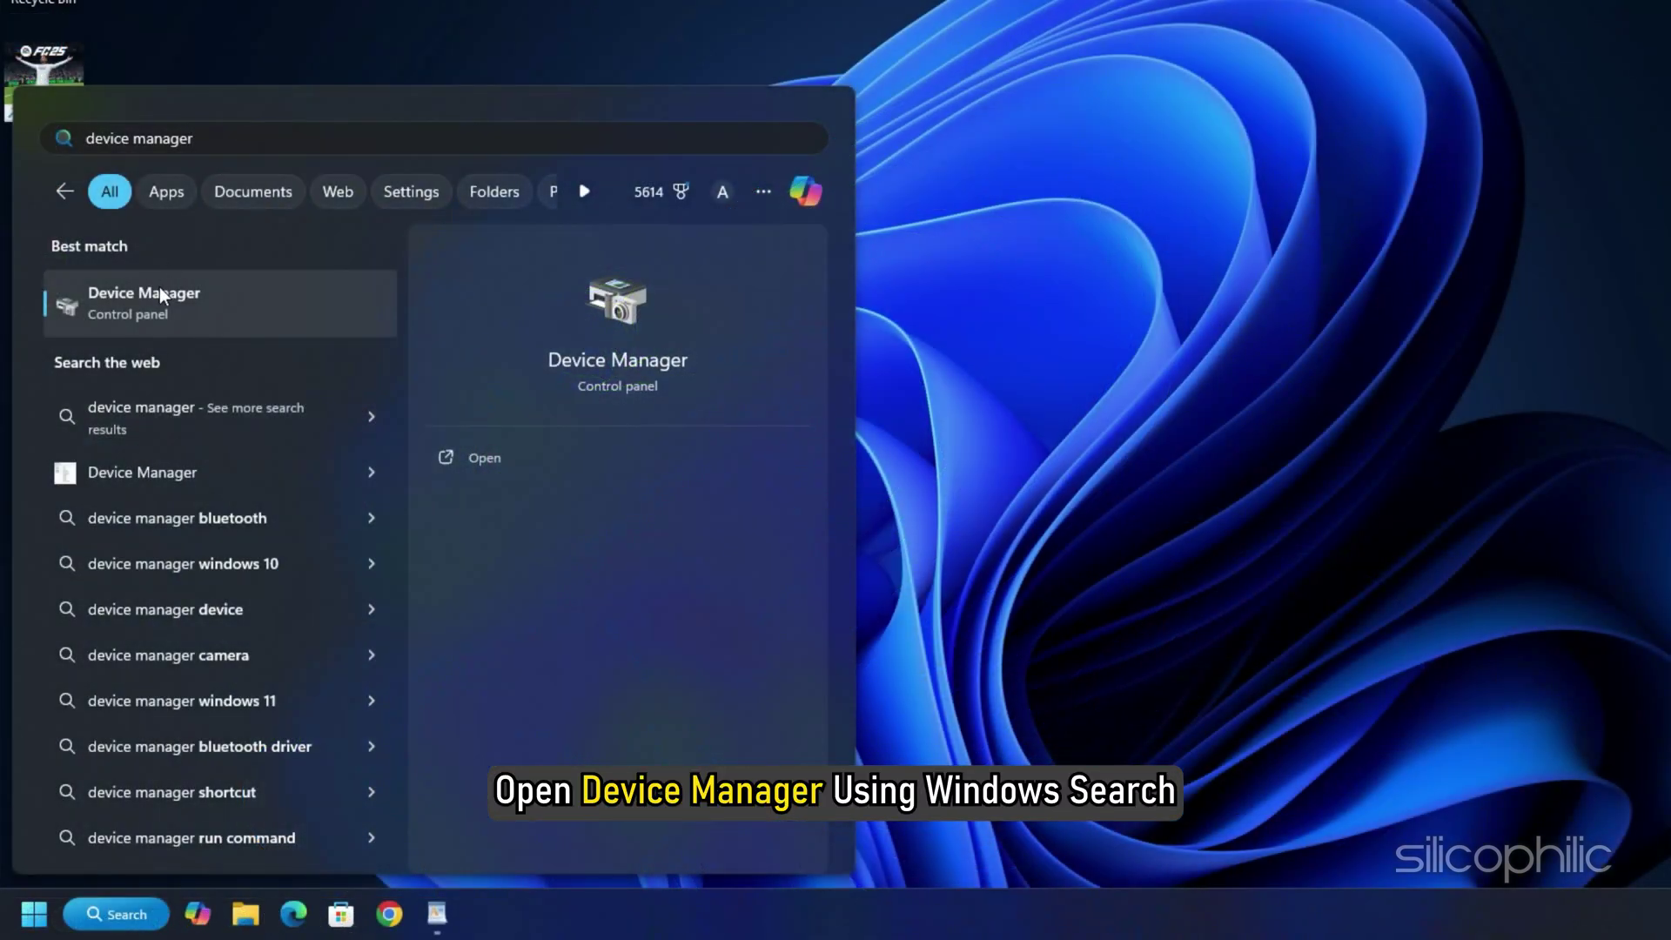
{"action": "left_click", "coordinate": [159, 296]}
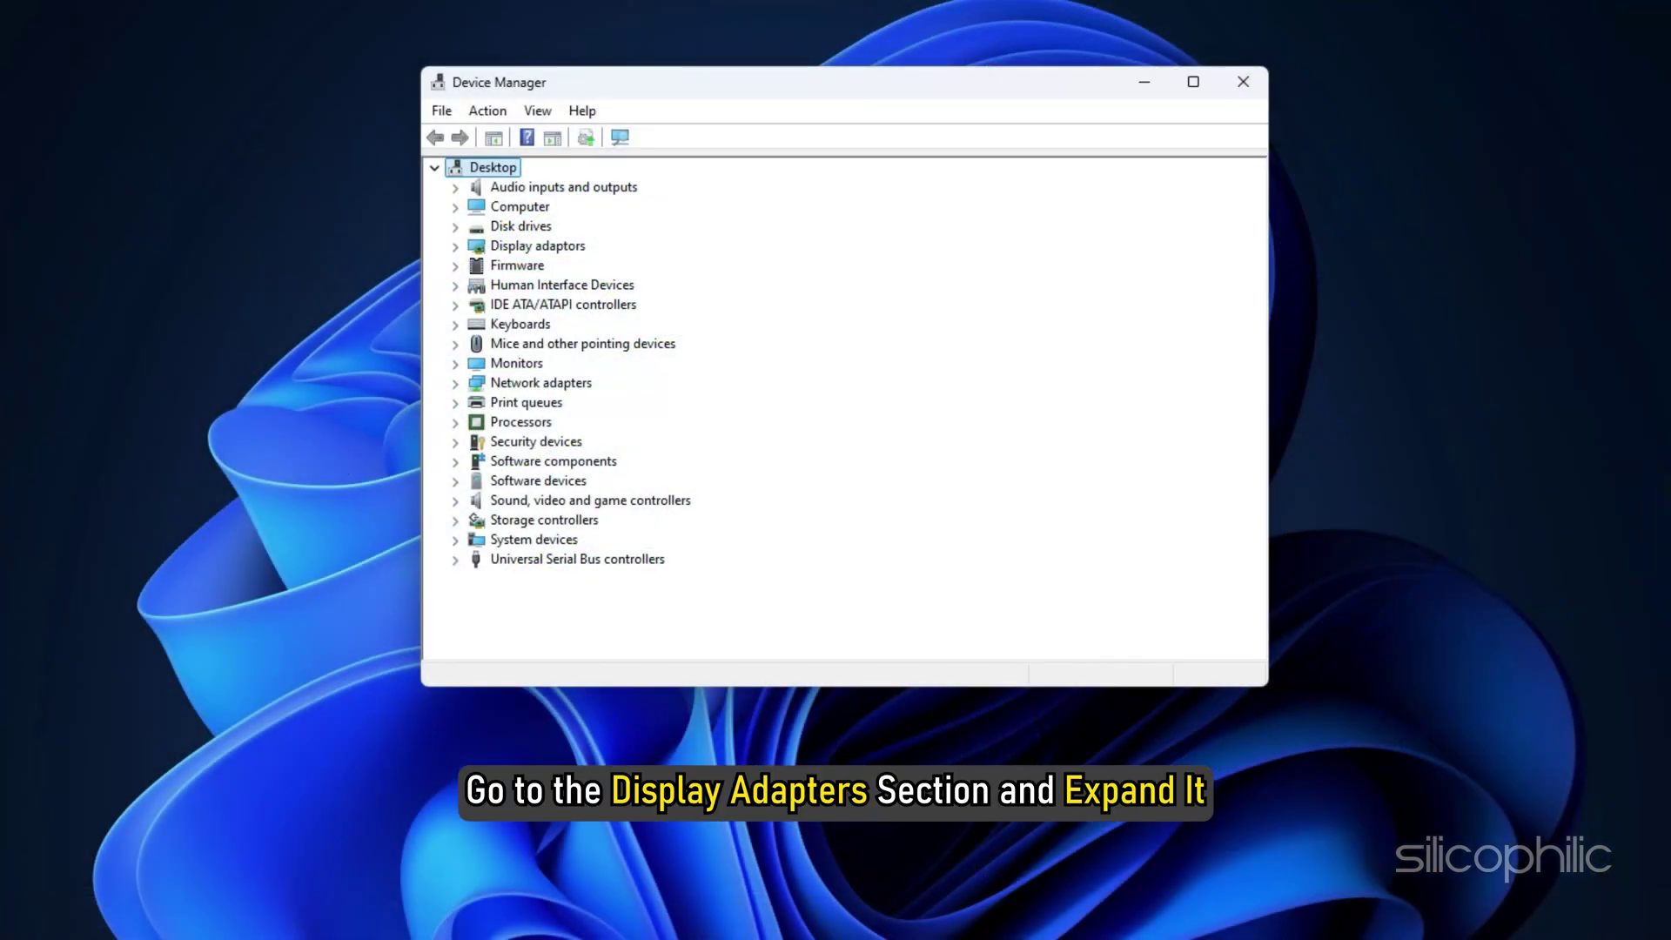
{"action": "left_click", "coordinate": [455, 246]}
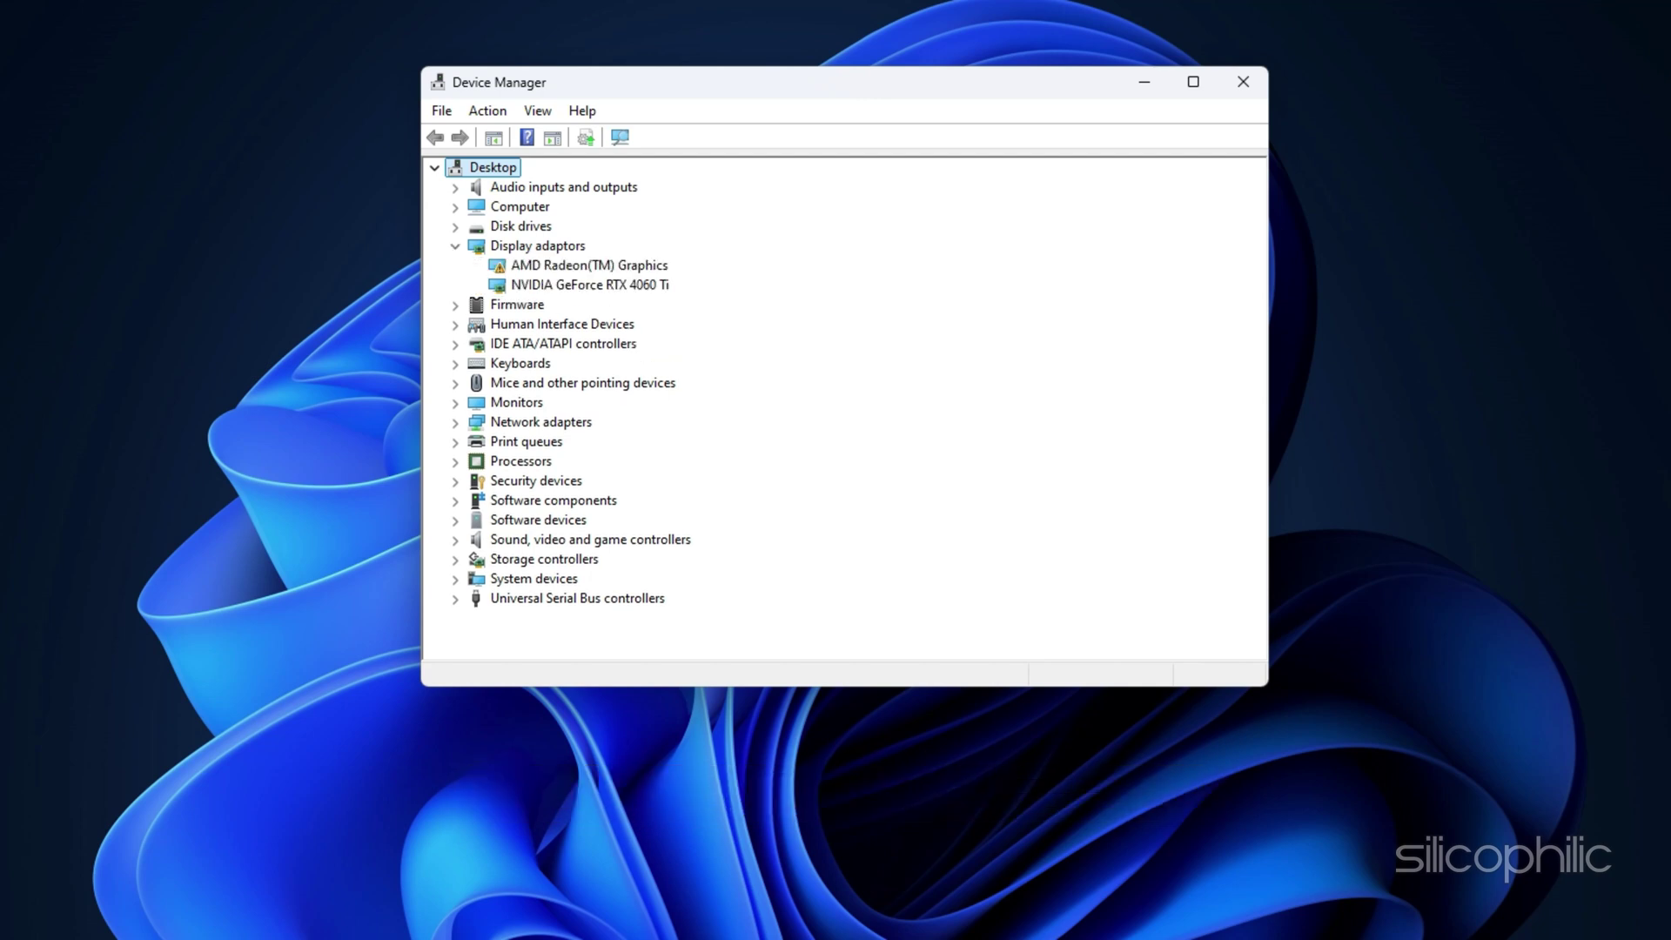
{"action": "right_click", "coordinate": [575, 285]}
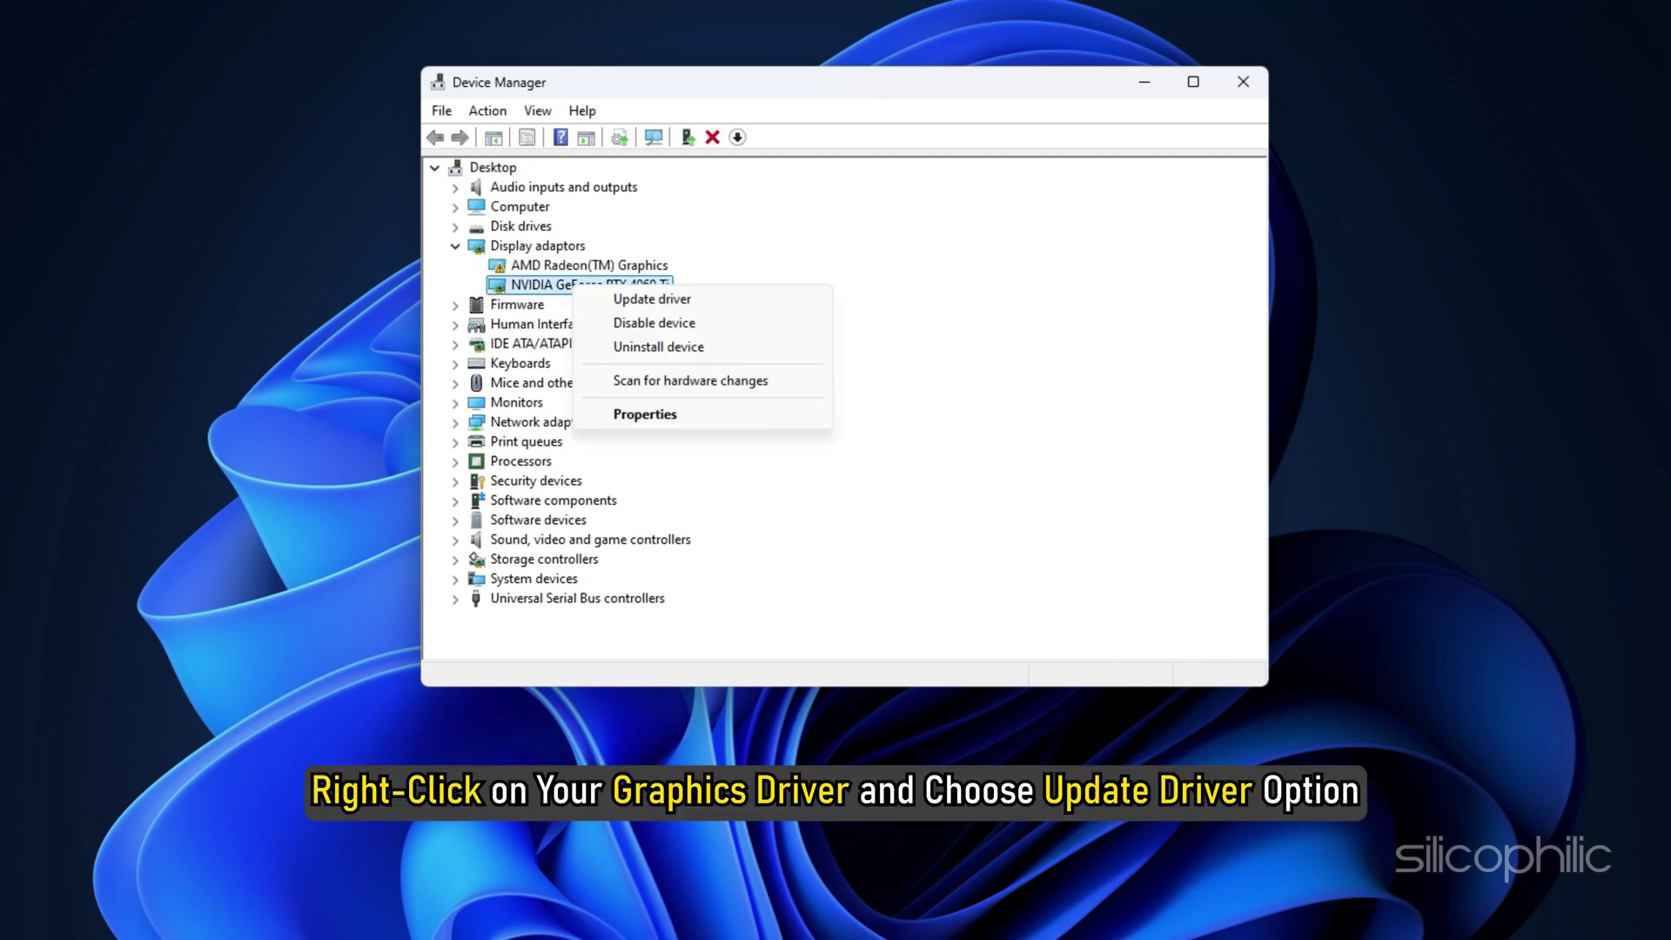
{"action": "left_click", "coordinate": [653, 299]}
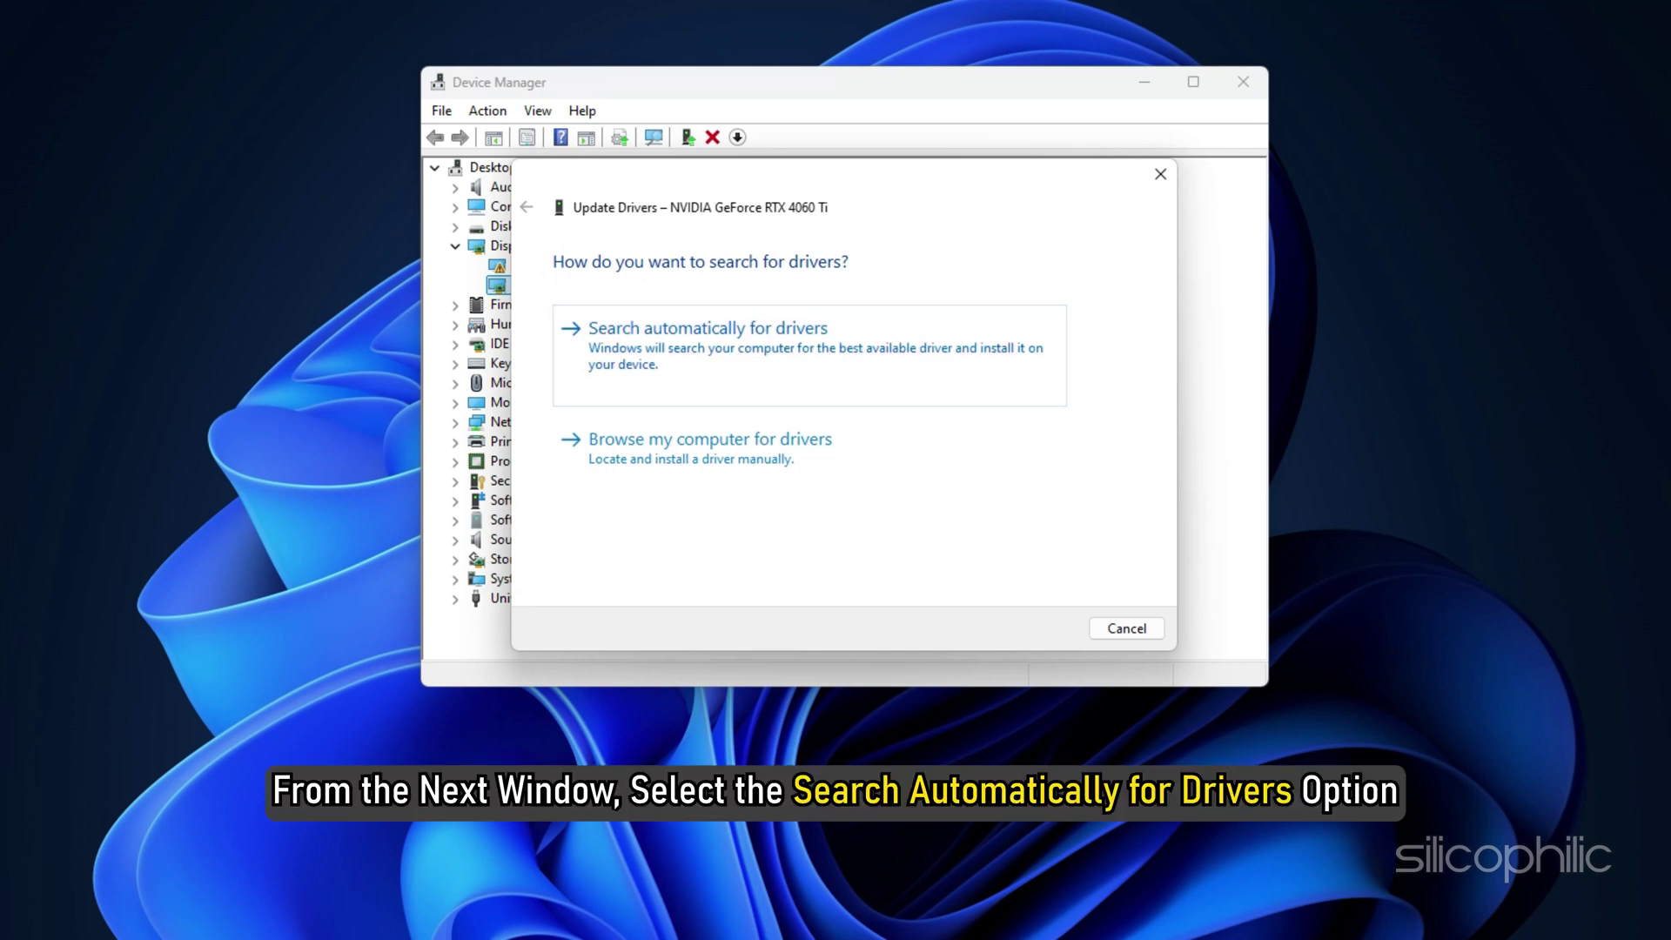
{"action": "key", "text": "Return"}
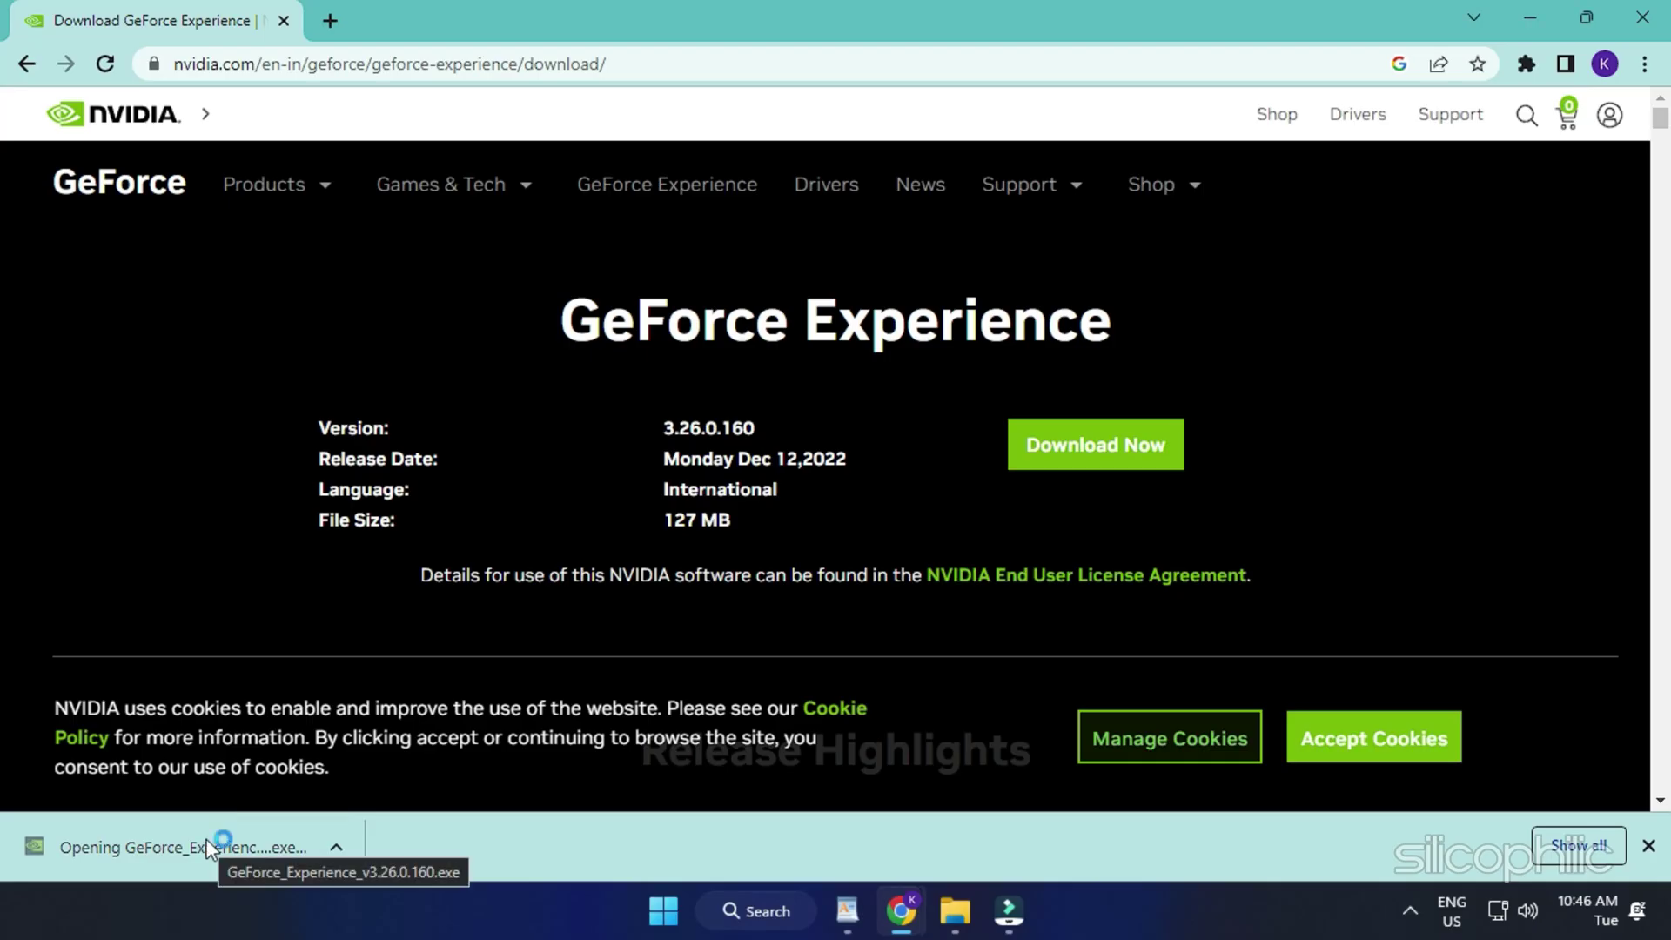
Step: Run the downloaded GeForce_Experience_v3.26.0.160.exe installer and minimise Chrome
{"action": "left_click", "coordinate": [787, 667]}
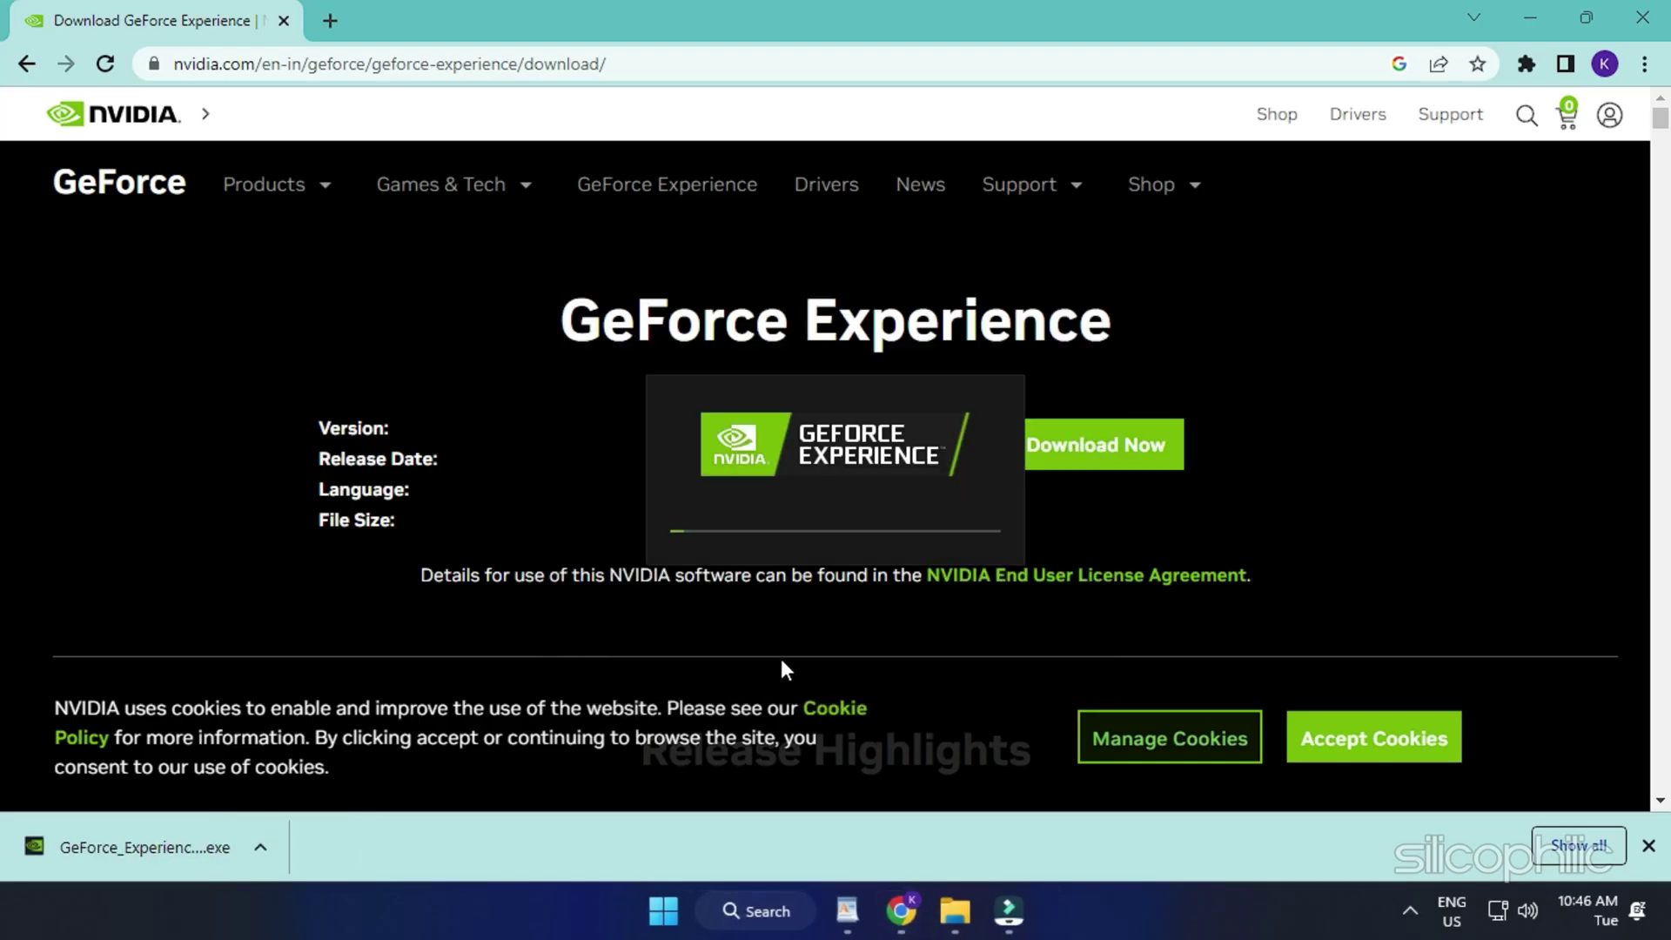
{"action": "left_click", "coordinate": [1518, 10]}
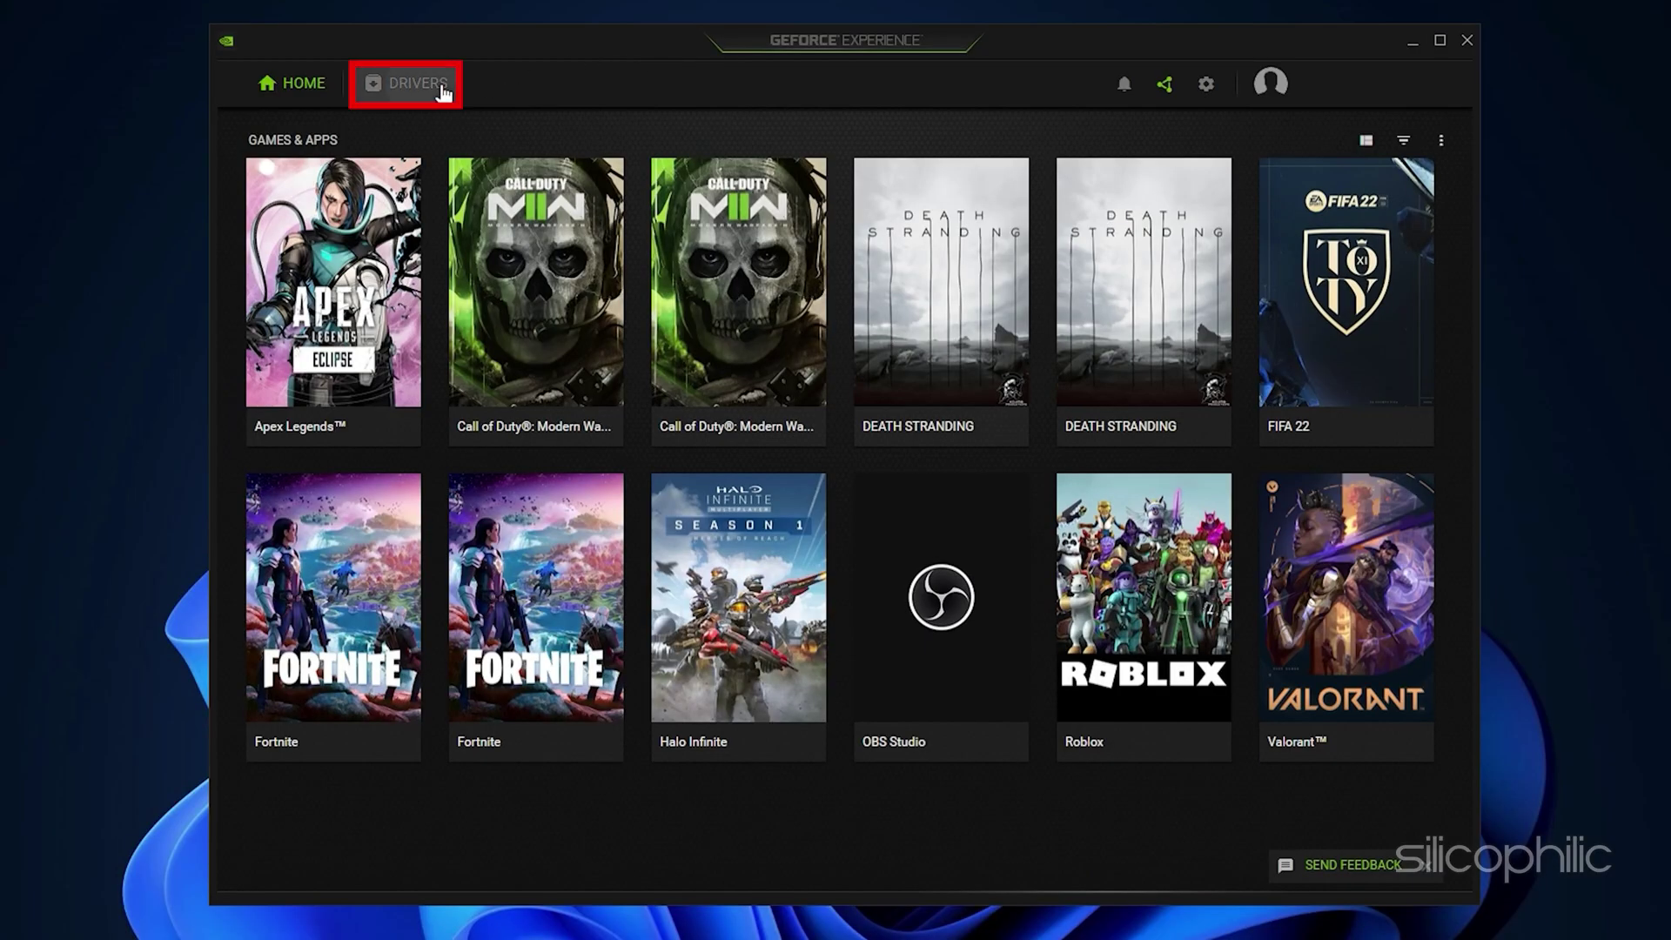
Step: Check for a newer Game Ready driver on GeForce Experience's DRIVERS tab
{"action": "left_click", "coordinate": [444, 92]}
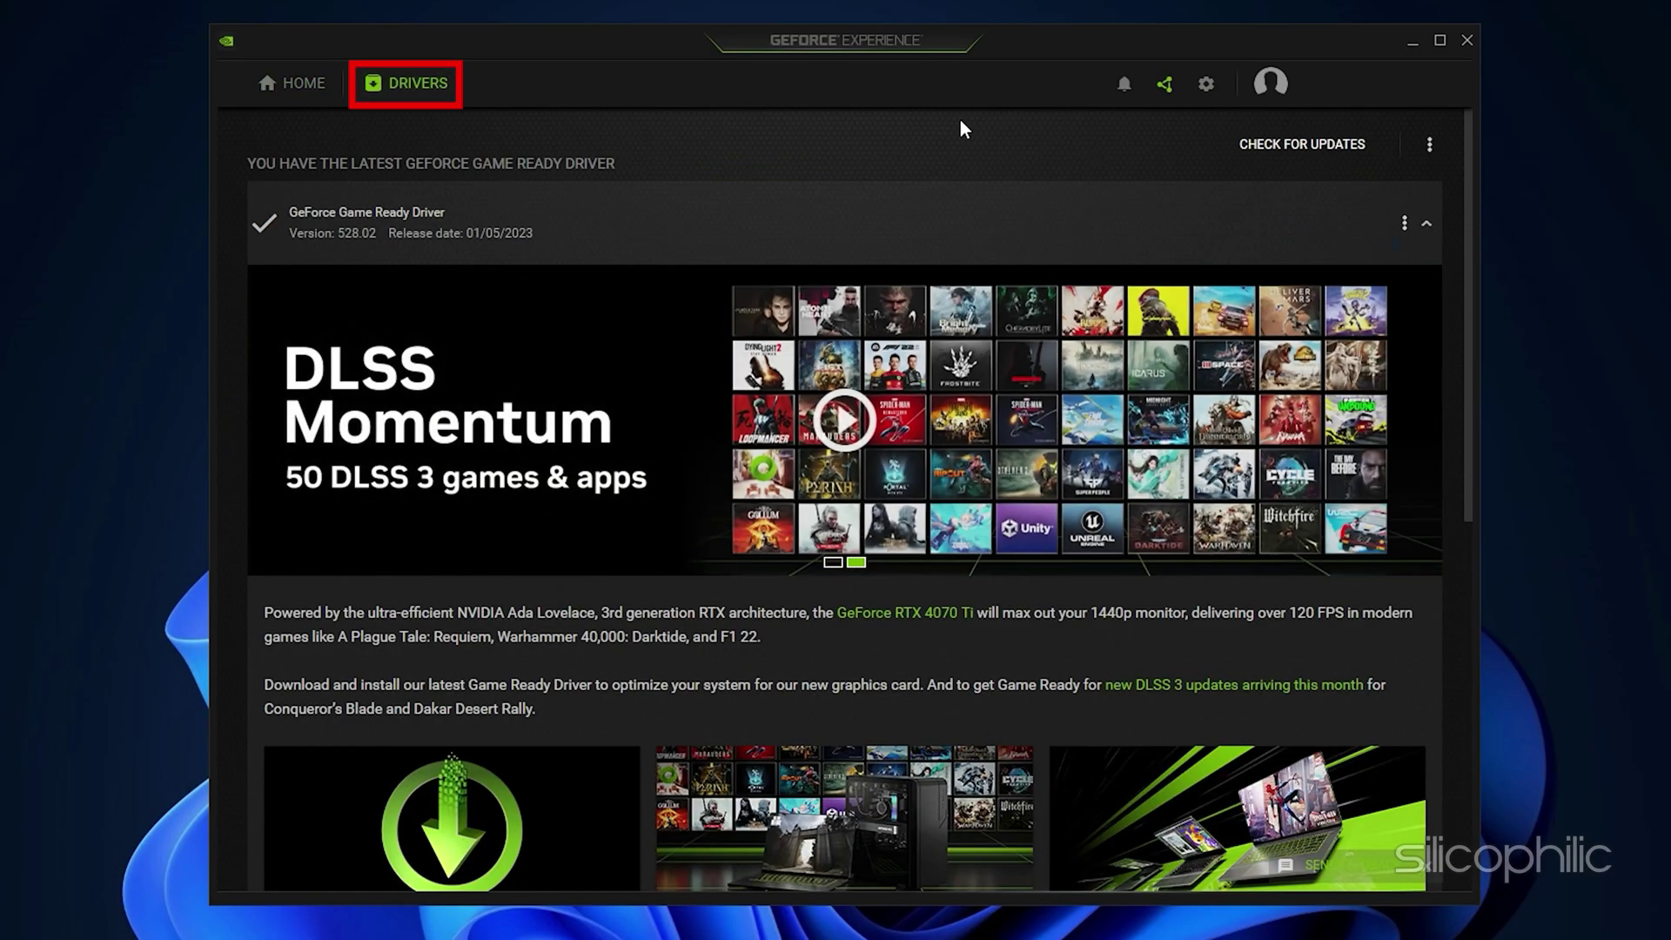
{"action": "left_click", "coordinate": [1368, 146]}
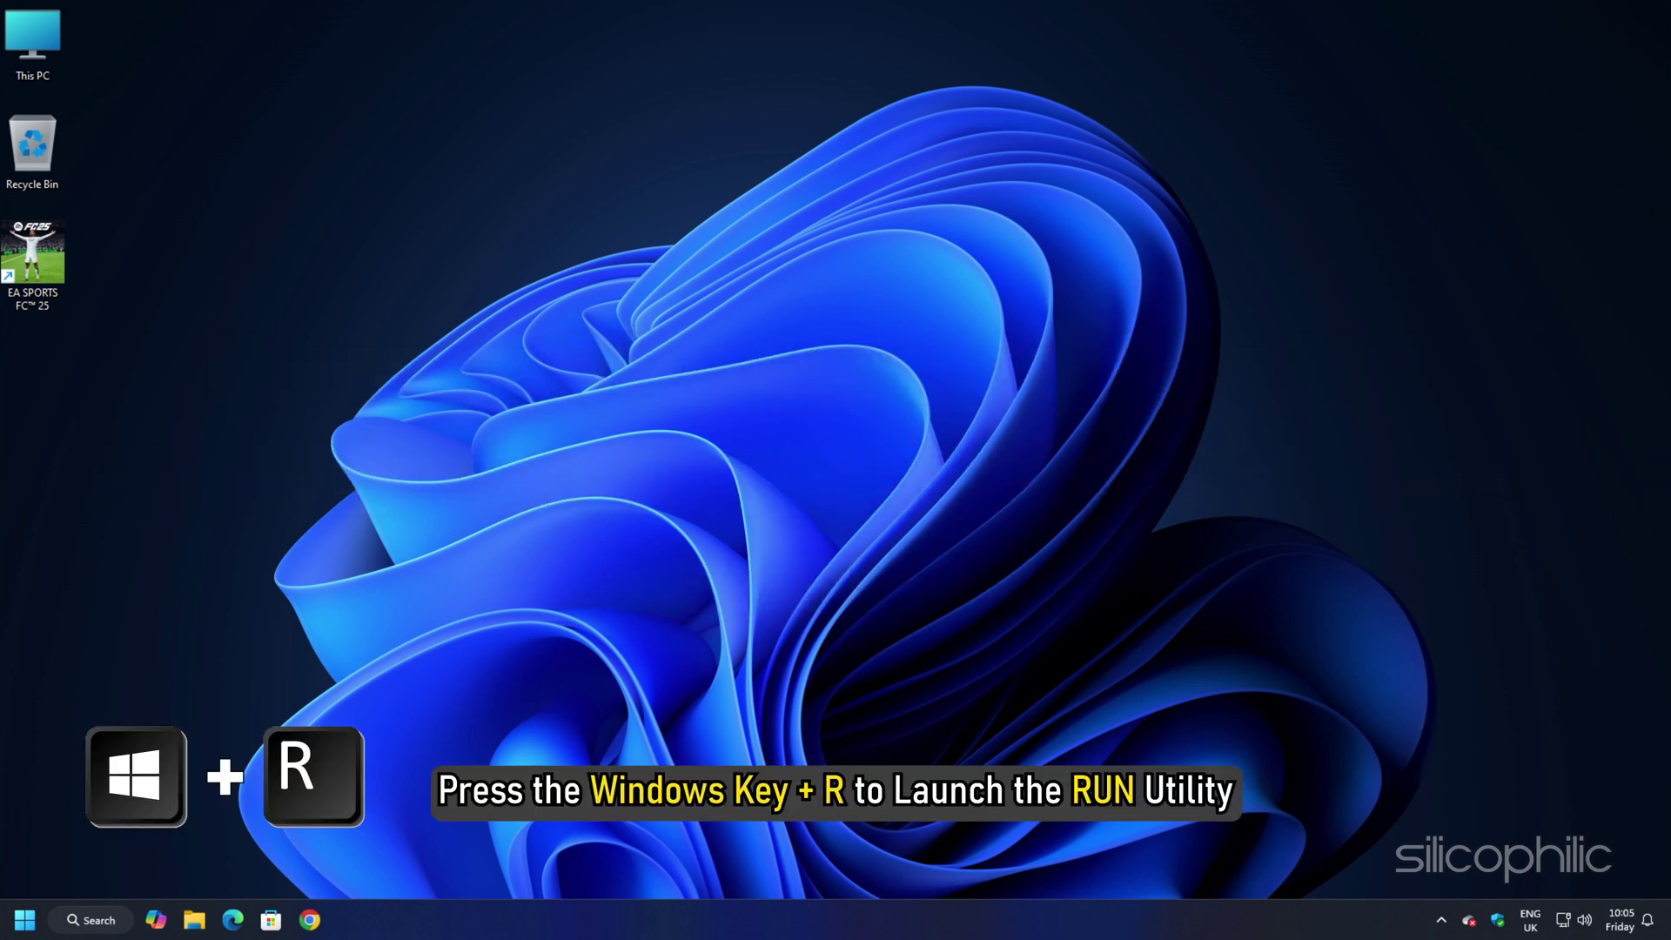
Step: Launch Device Manager with devmgmt.msc and expand Display adaptors to show both GPUs
{"action": "key", "text": "super+r"}
{"action": "type", "text": "devmgm"}
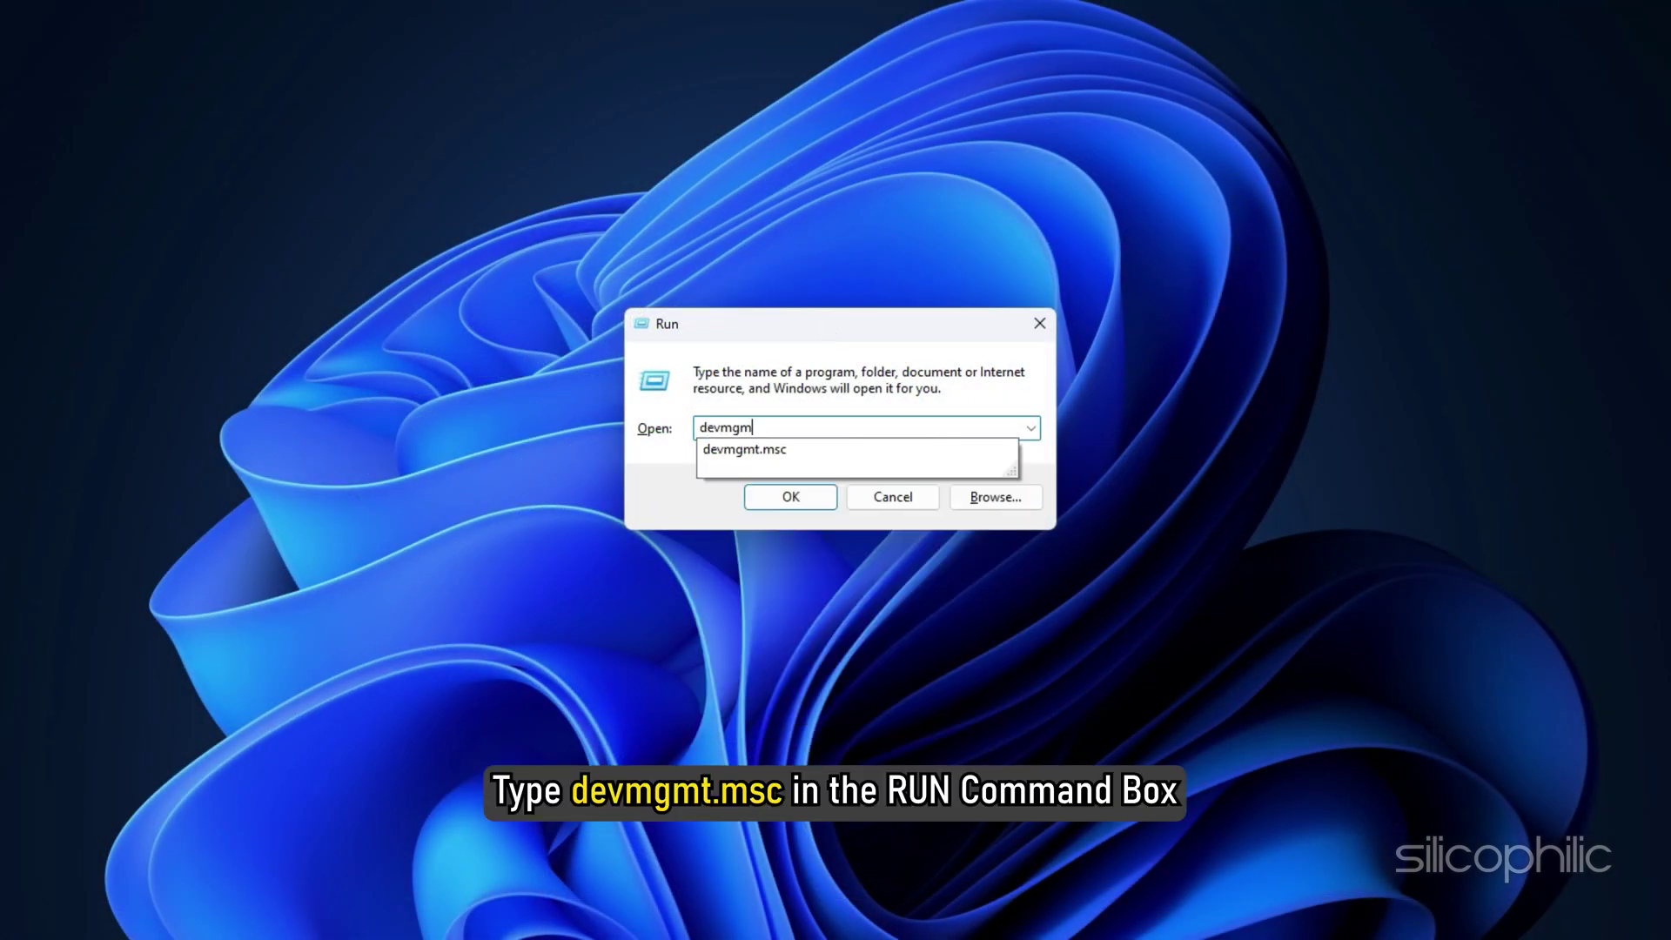
{"action": "type", "text": "t.msc"}
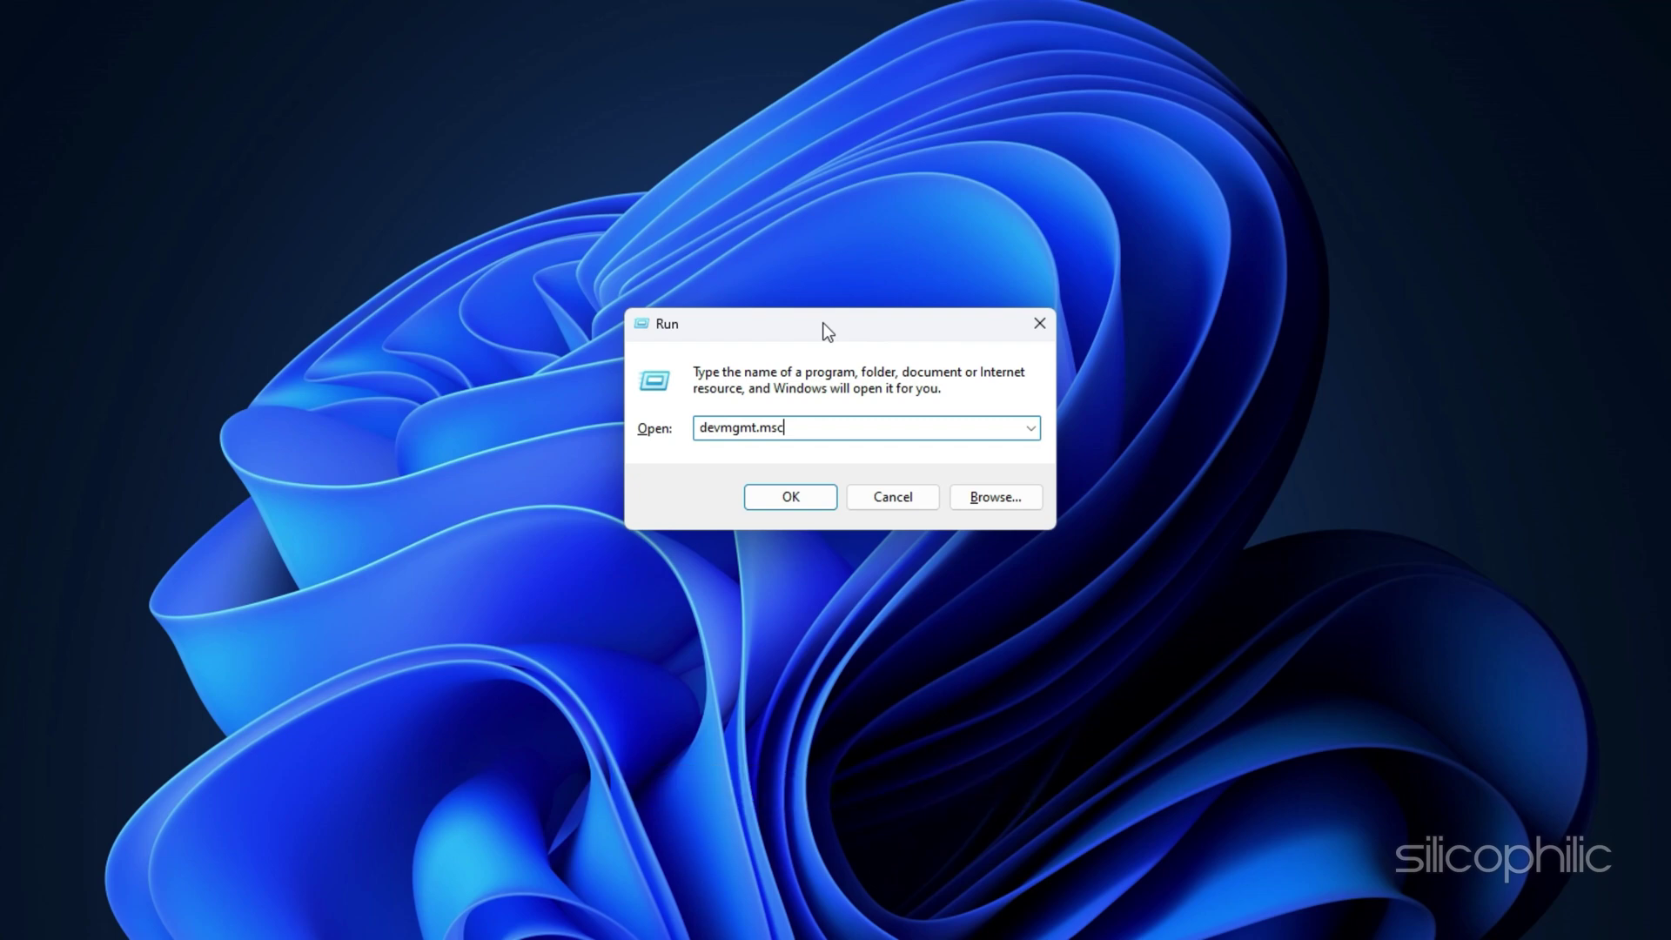
{"action": "key", "text": "Return"}
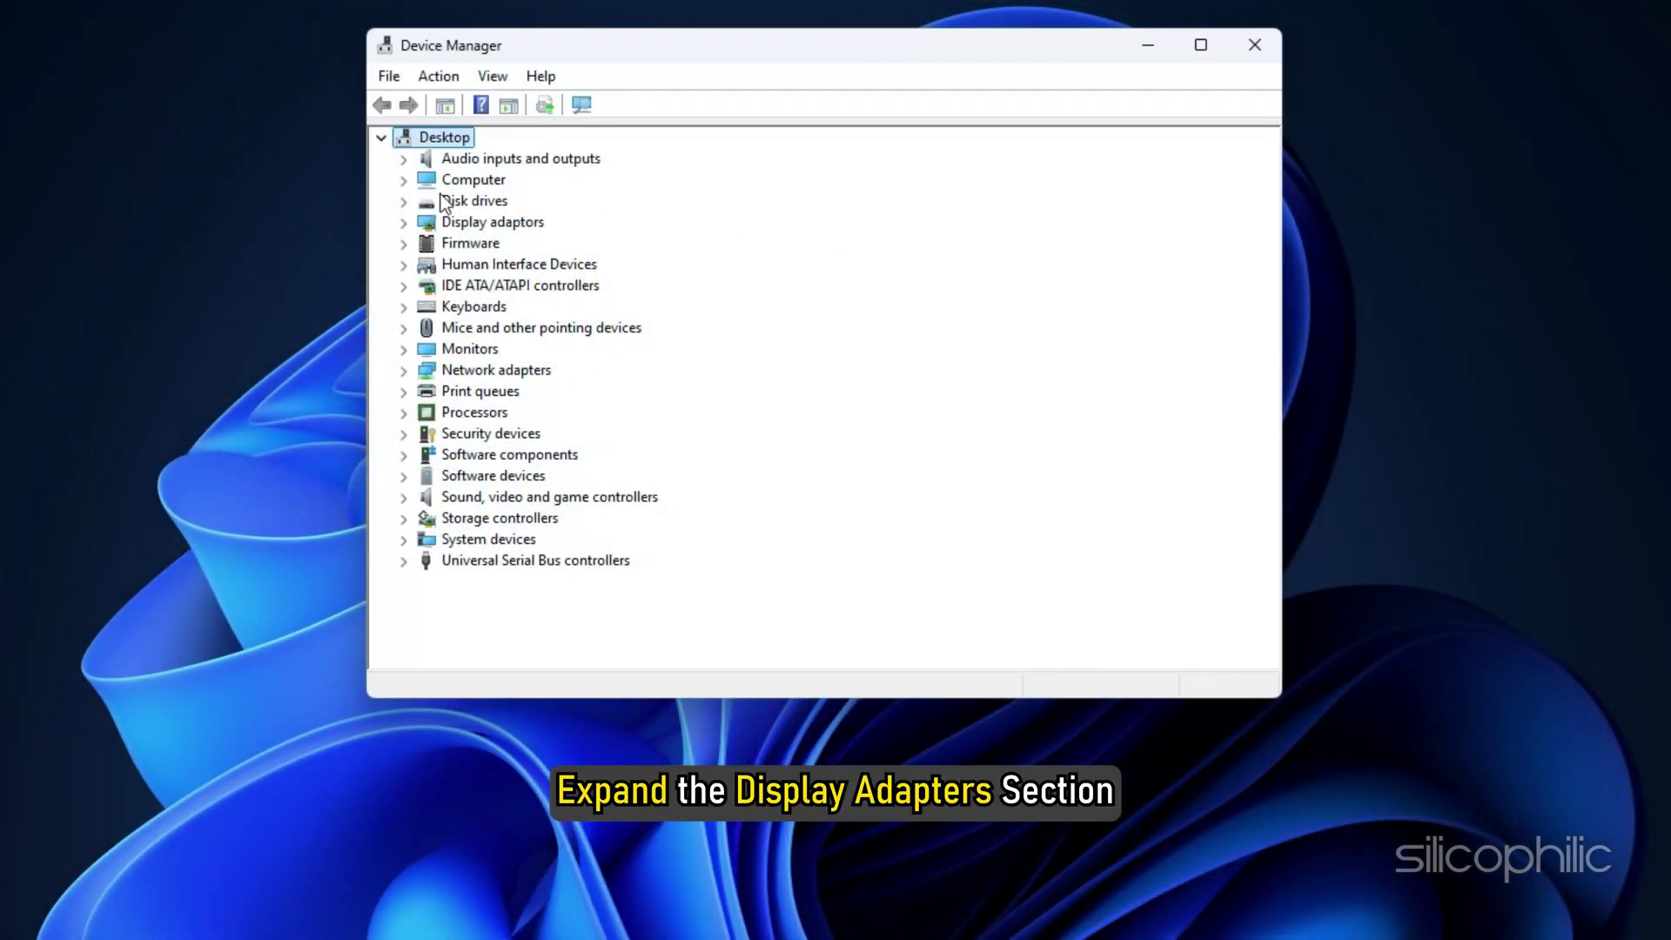
{"action": "left_click", "coordinate": [402, 220]}
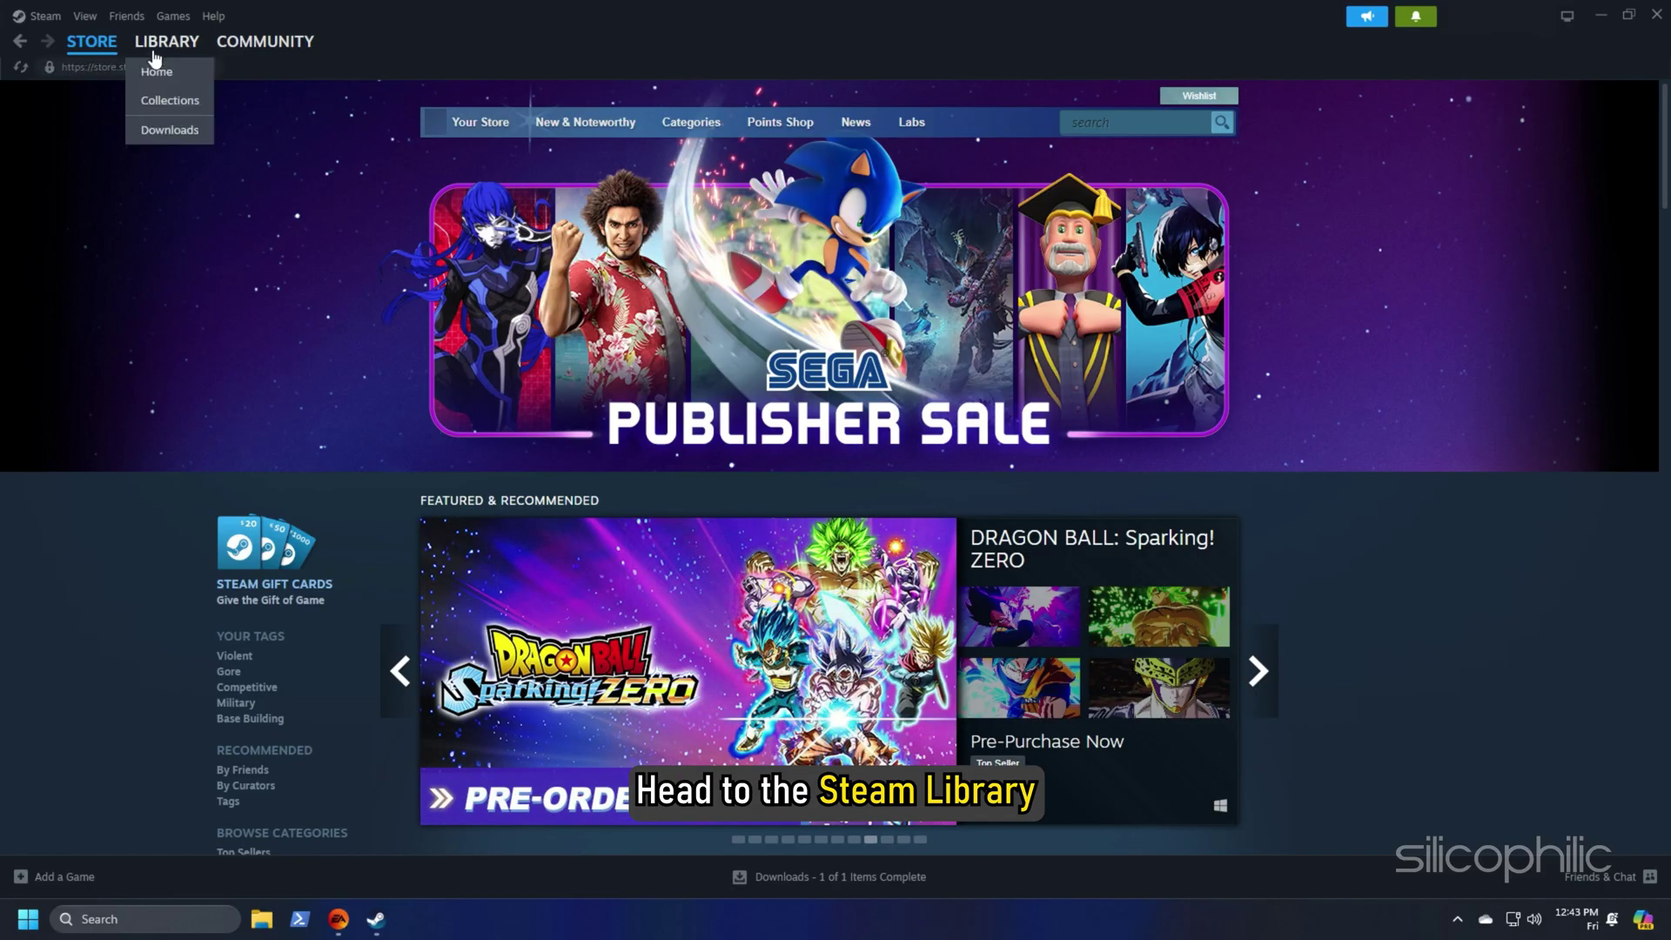
Step: Verify EA SPORTS FC 25's game files from its Installed Files properties in the Steam Library
{"action": "left_click", "coordinate": [156, 52]}
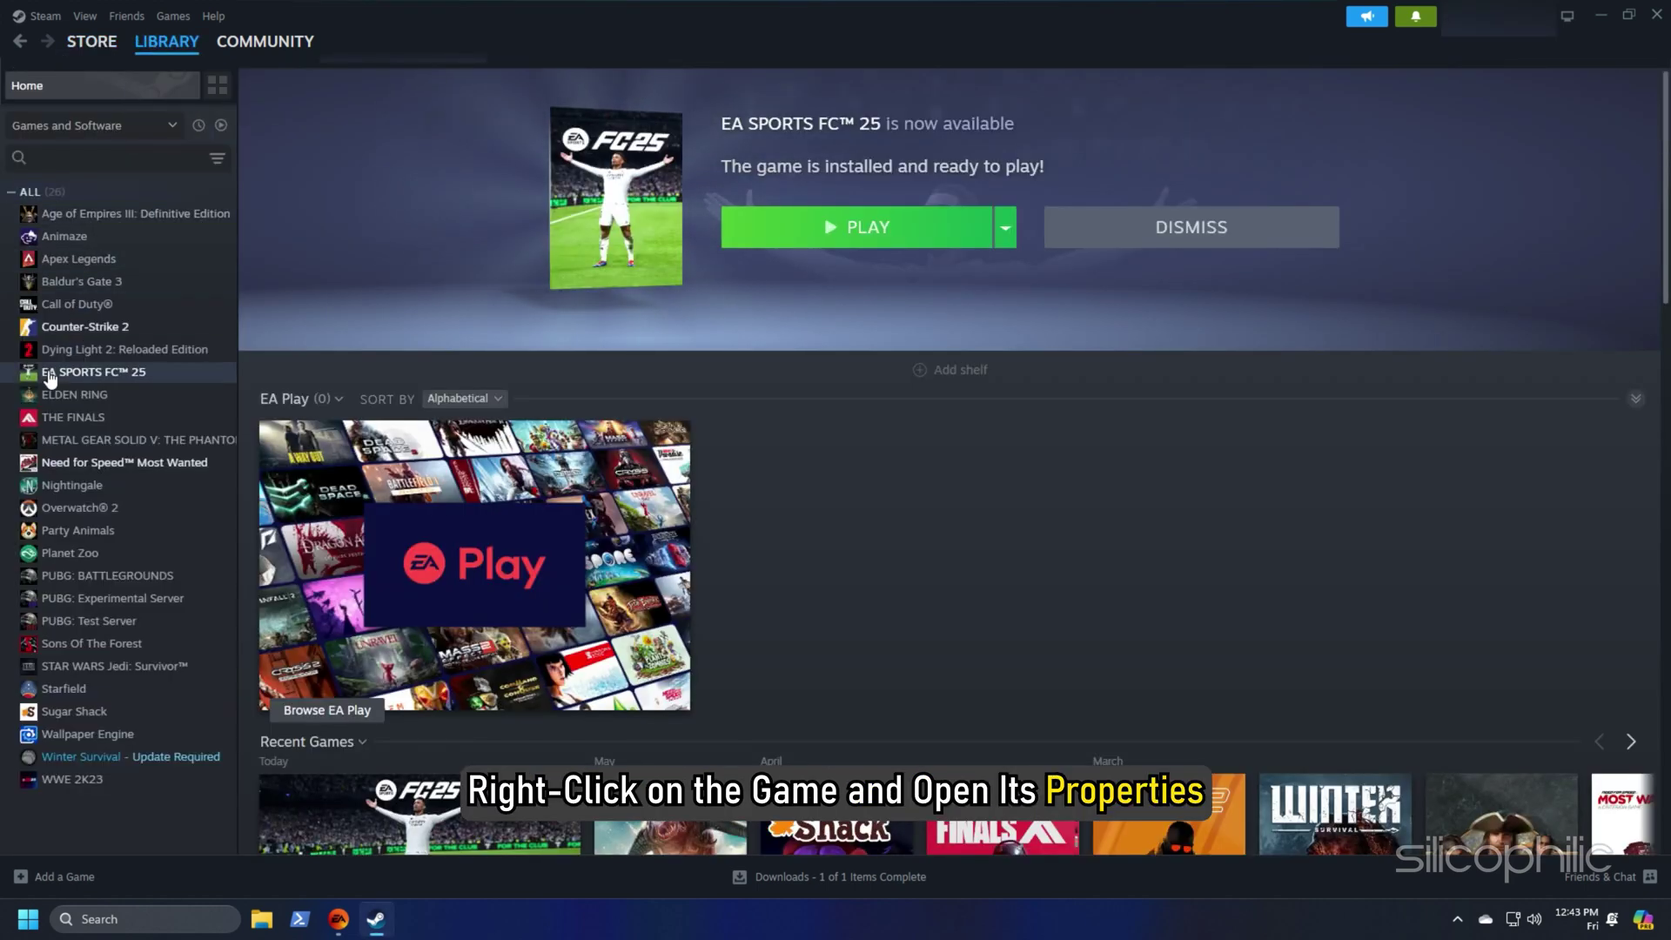
{"action": "right_click", "coordinate": [49, 371]}
{"action": "left_click", "coordinate": [87, 503]}
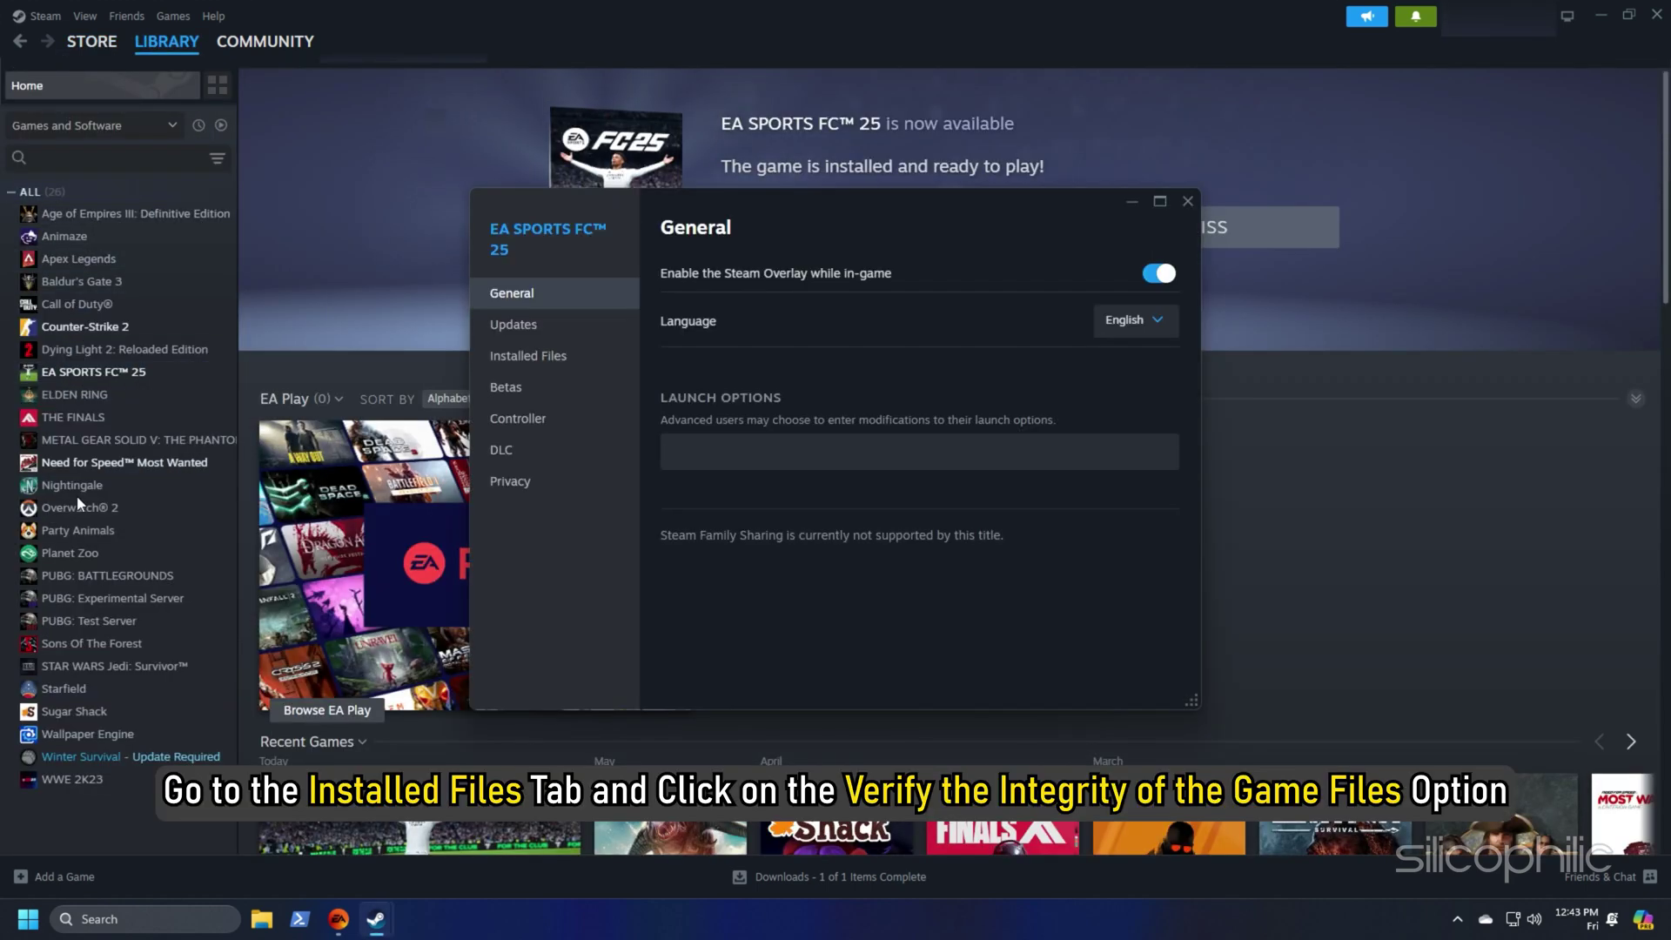
{"action": "left_click", "coordinate": [512, 365]}
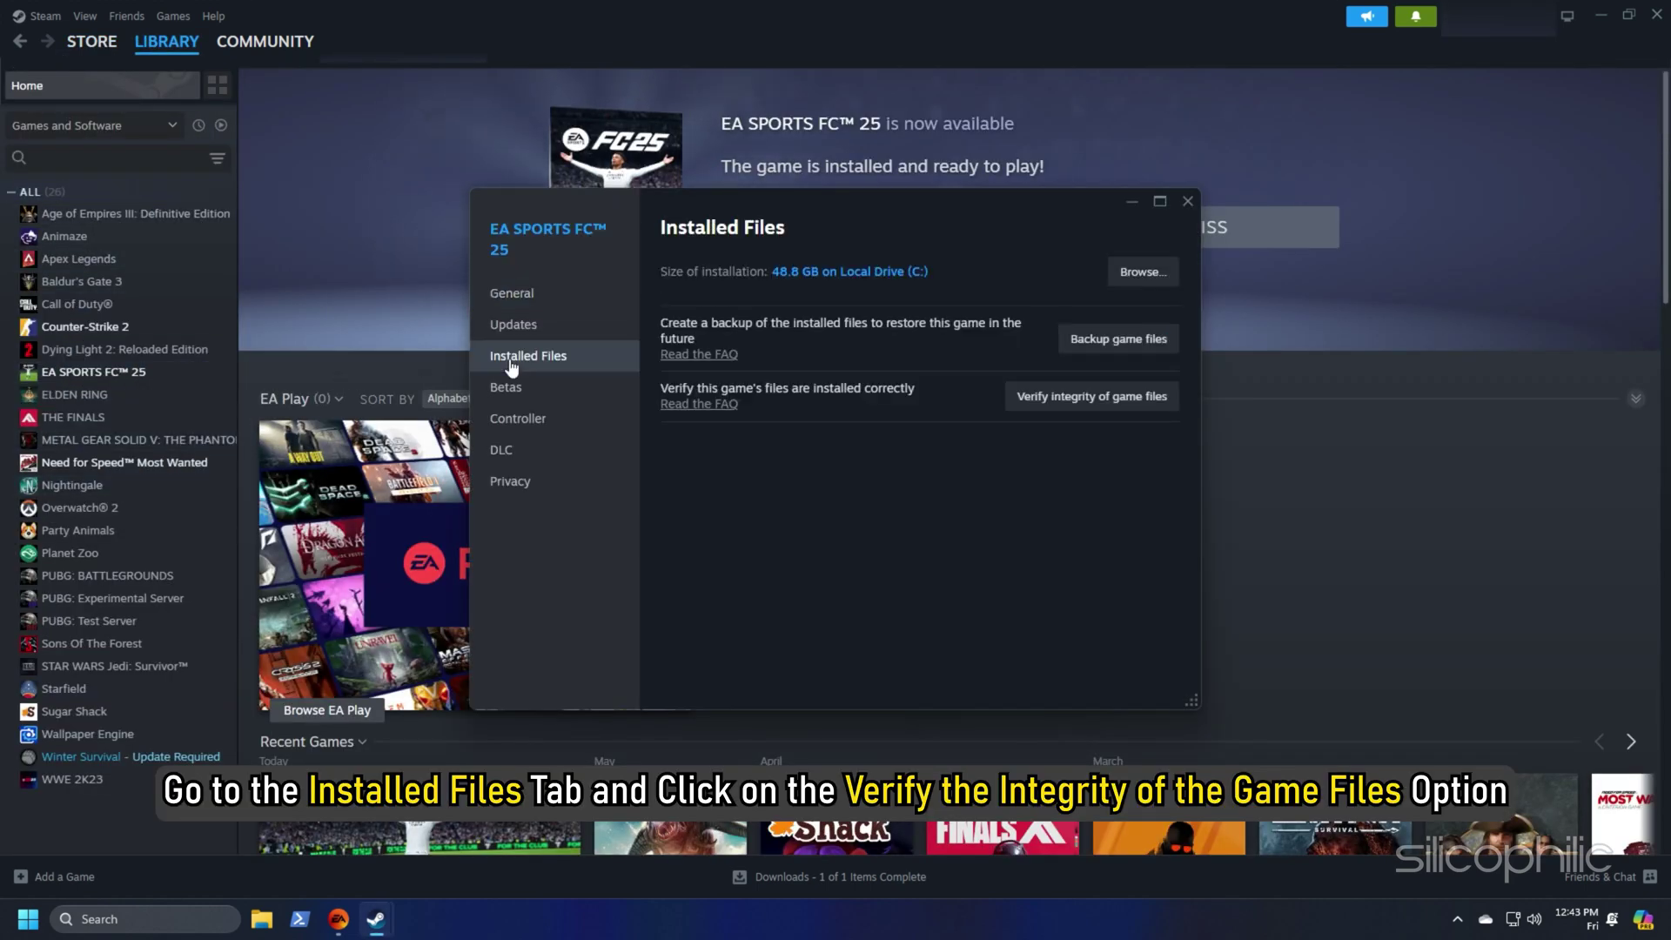
{"action": "left_click", "coordinate": [1059, 398]}
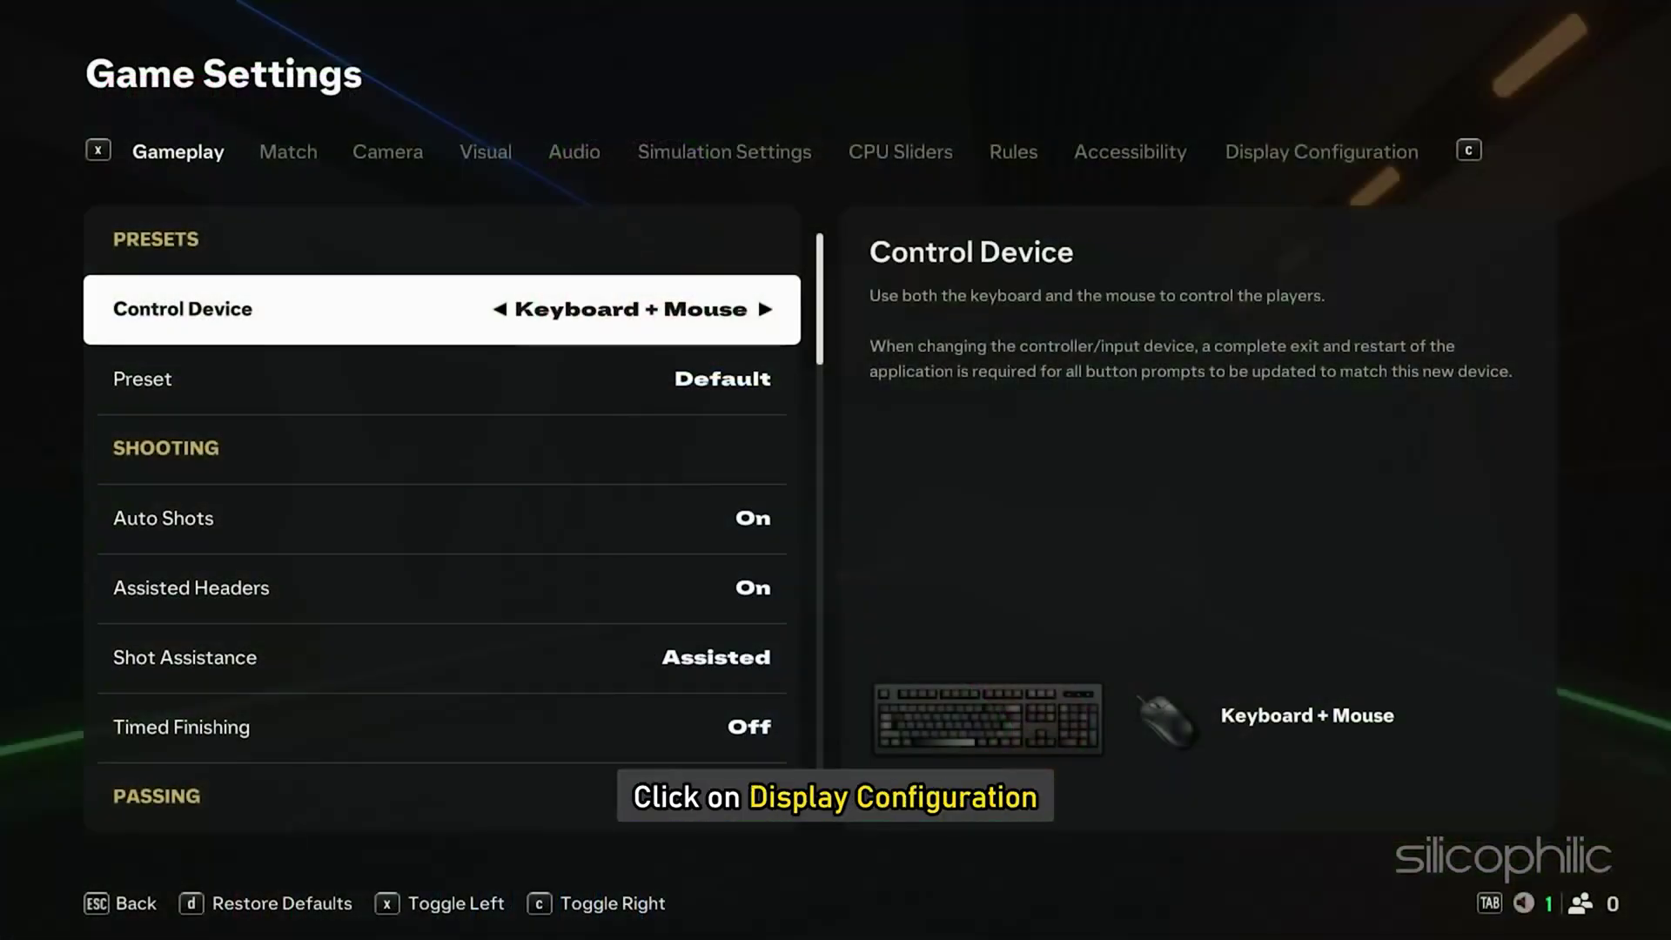
Step: Set resolution 1280x720, Windowed Borderless mode, 30fps frame rate and Vertical Sync off
{"action": "key", "text": "c"}
{"action": "key", "text": "c"}
{"action": "key", "text": "c"}
{"action": "key", "text": "c"}
{"action": "key", "text": "c"}
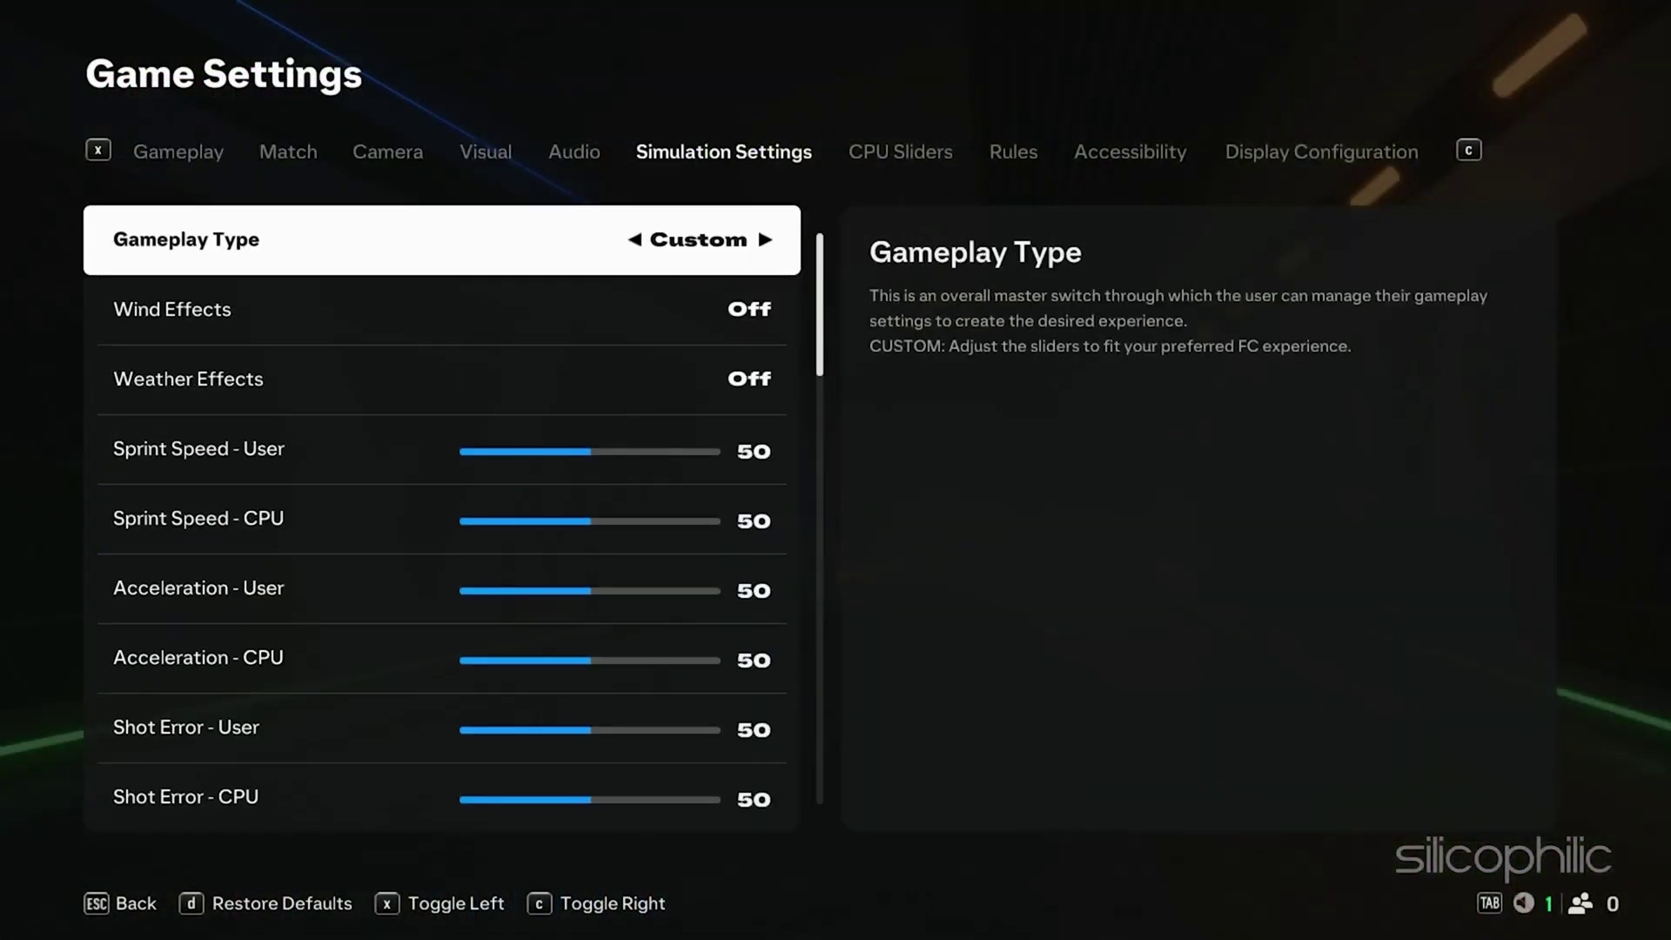
{"action": "key", "text": "c"}
{"action": "key", "text": "c"}
{"action": "key", "text": "c"}
{"action": "key", "text": "c"}
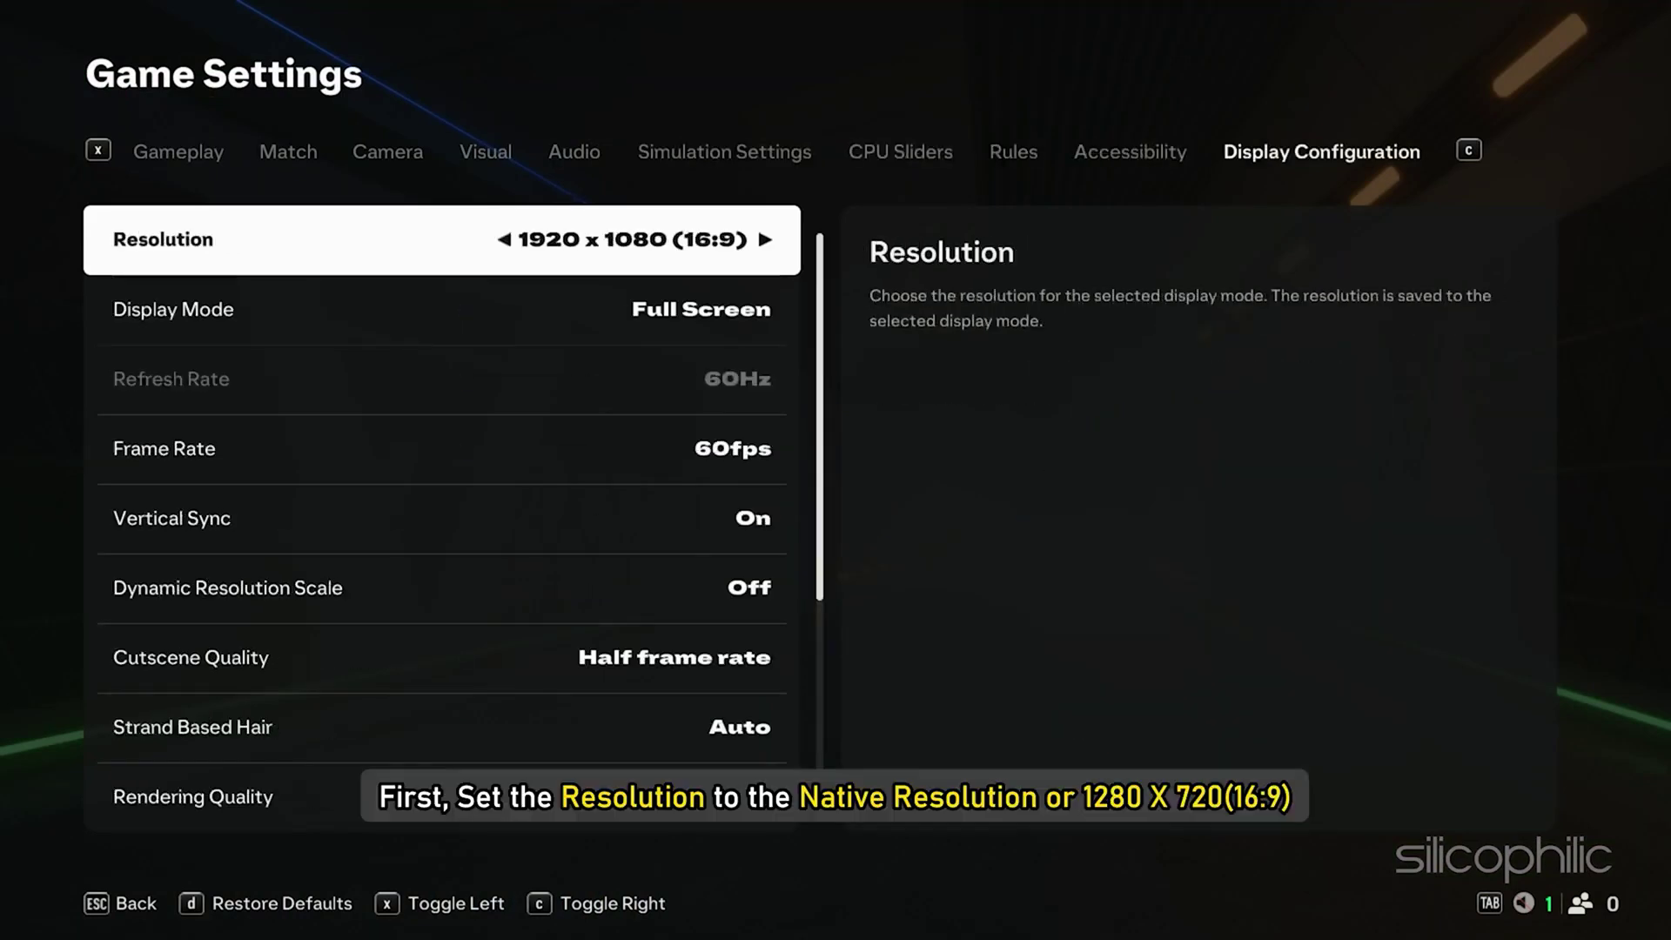
{"action": "key", "text": "Left"}
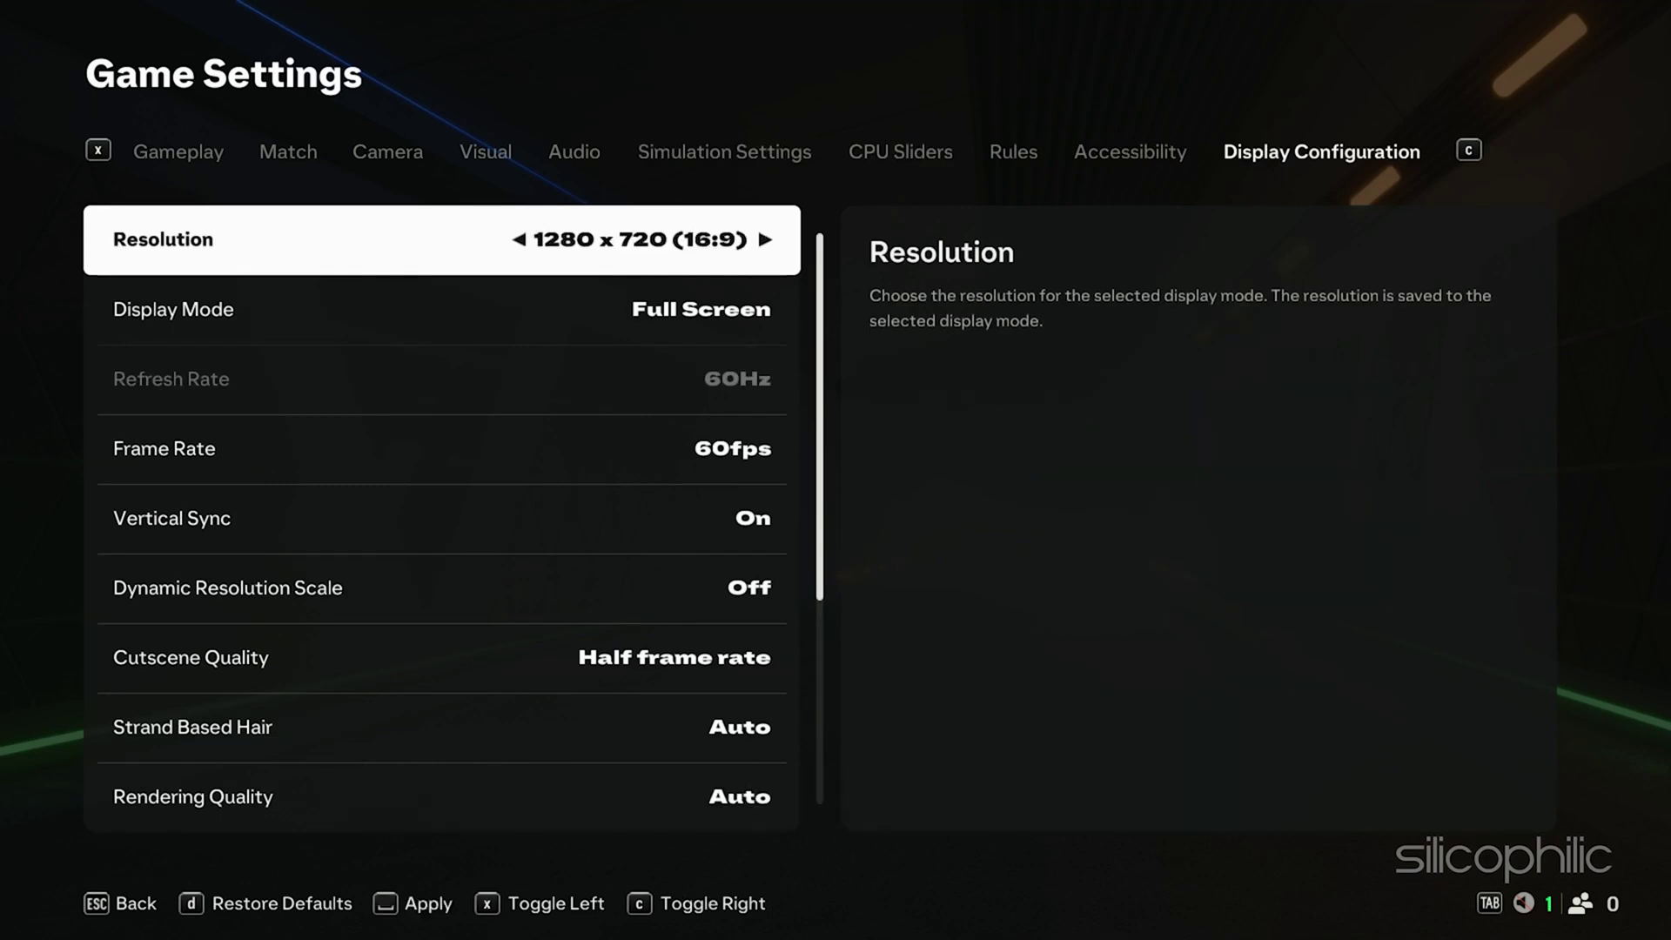
{"action": "key", "text": "Down"}
{"action": "key", "text": "Right"}
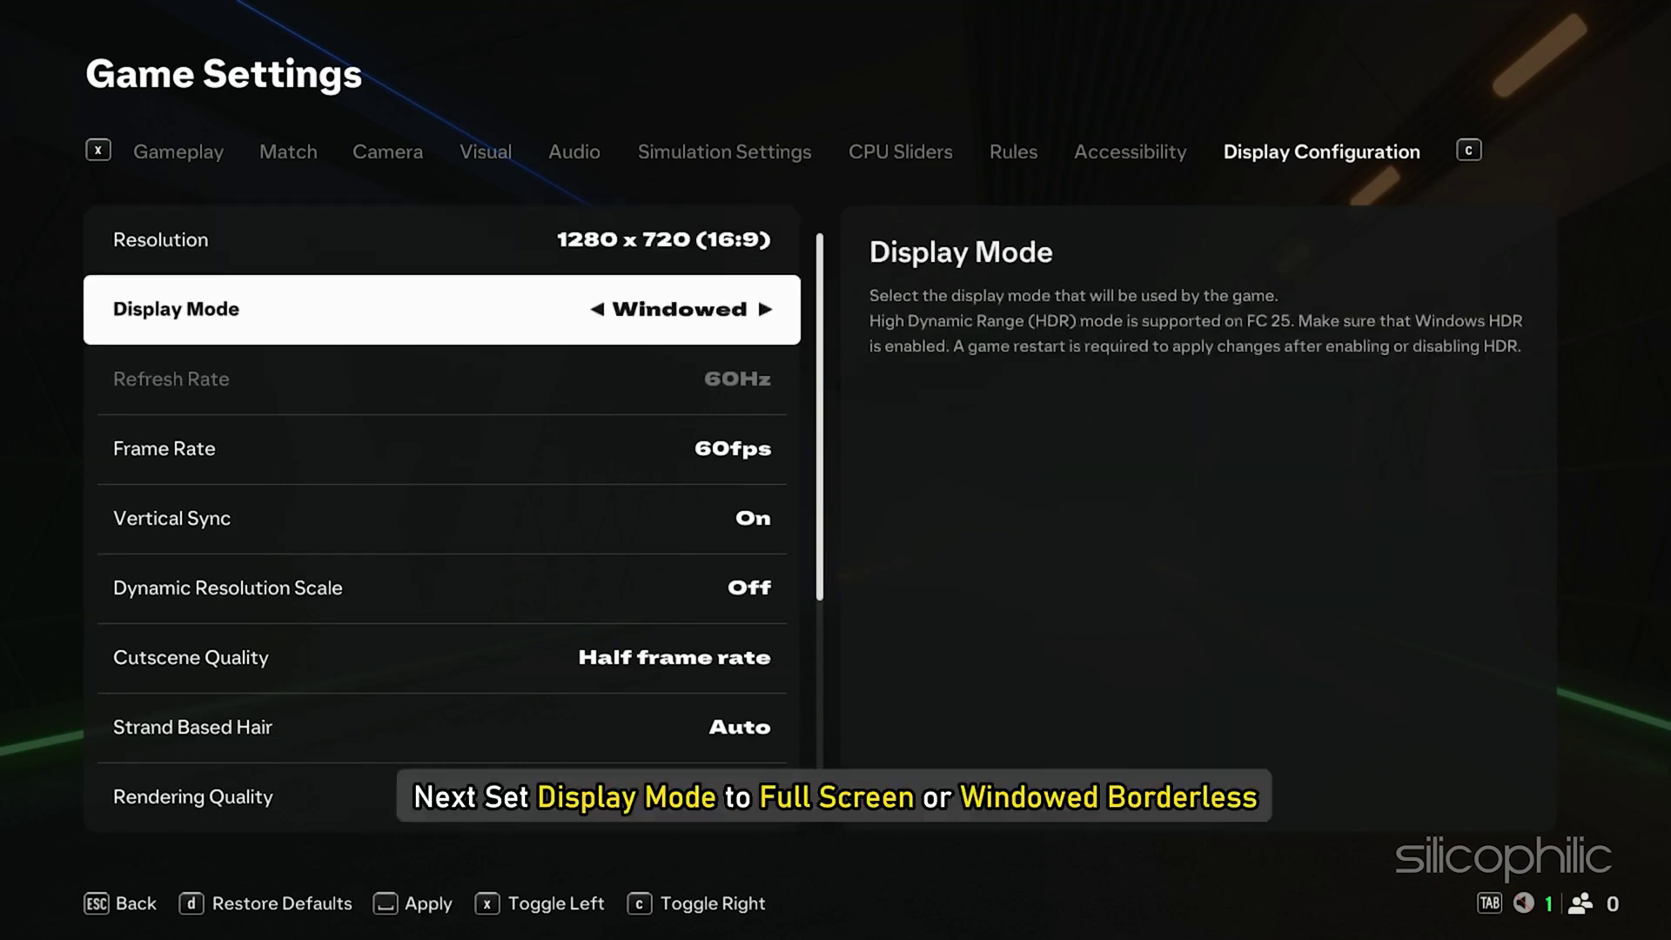
{"action": "key", "text": "Right"}
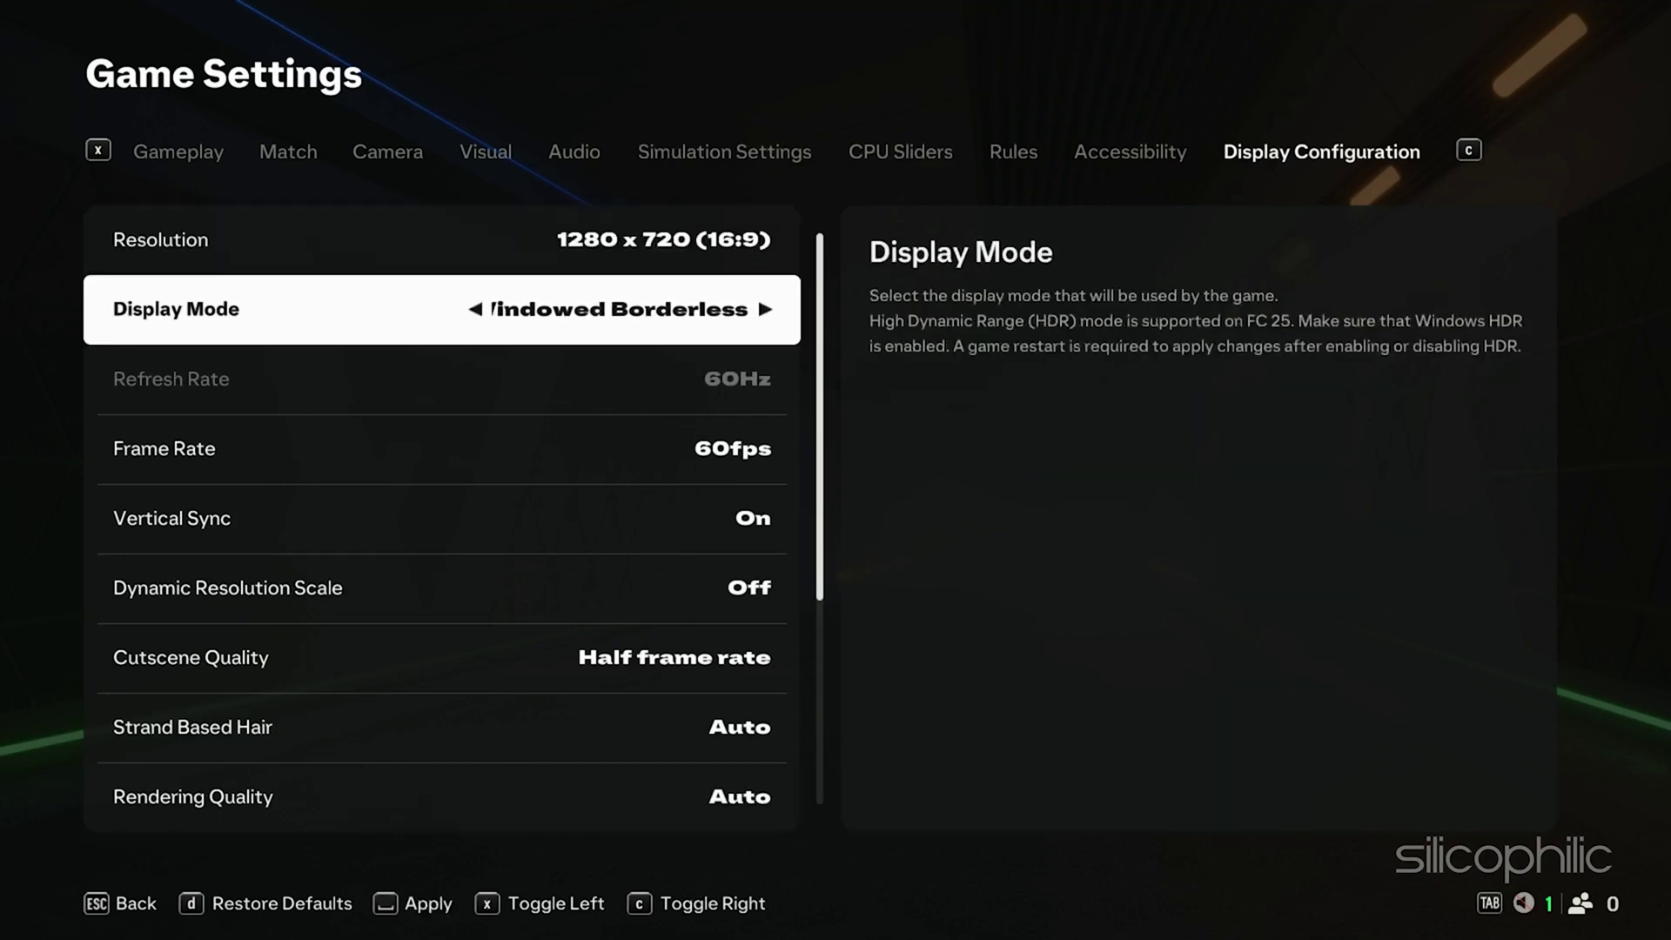
{"action": "key", "text": "Down"}
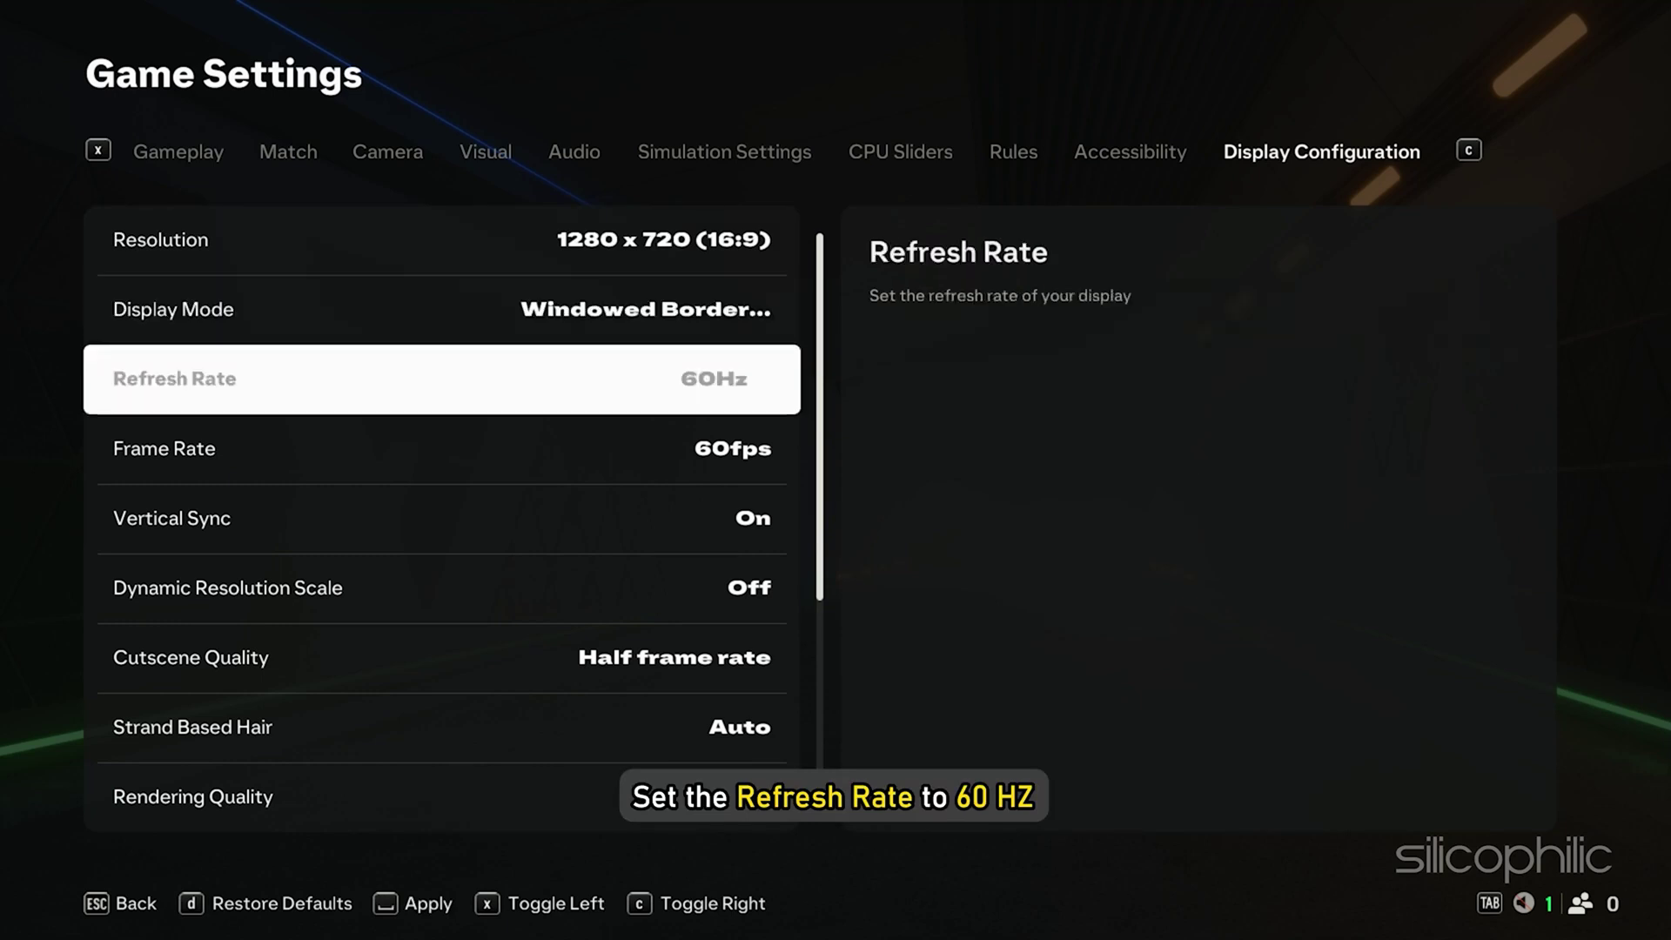
{"action": "key", "text": "Down"}
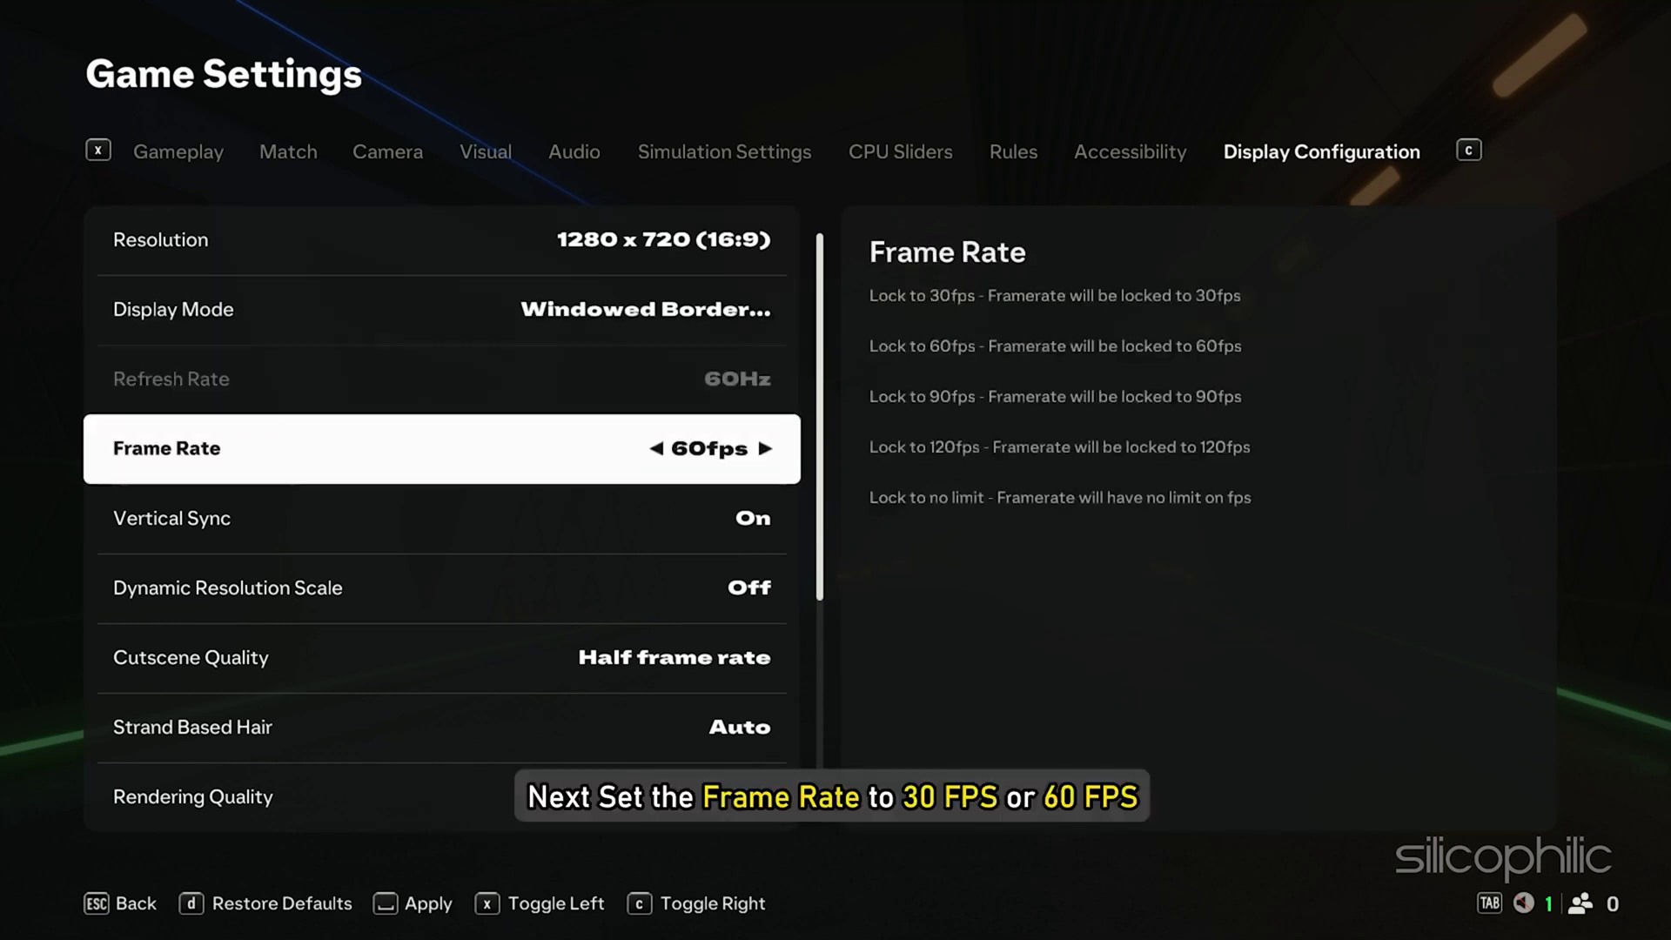
{"action": "key", "text": "Left"}
{"action": "key", "text": "Down"}
{"action": "key", "text": "Left"}
Step: Turn Strand Based Hair off, set Rendering, Grass and Crowd Quality to Low, and apply
{"action": "key", "text": "Down"}
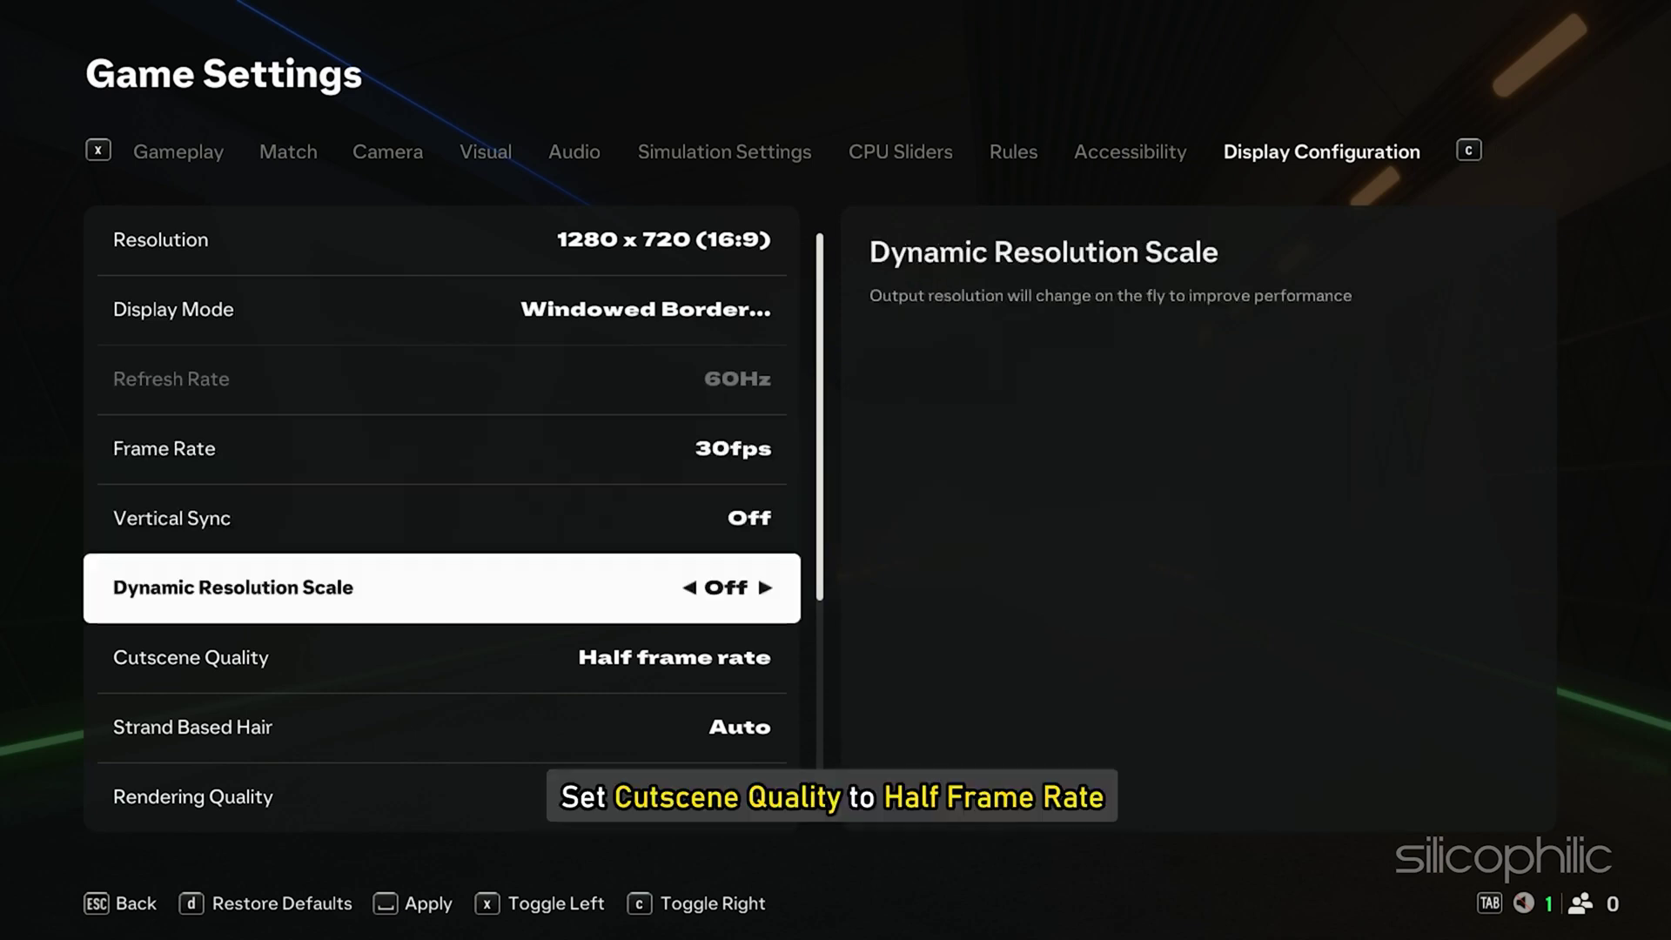
{"action": "key", "text": "Down"}
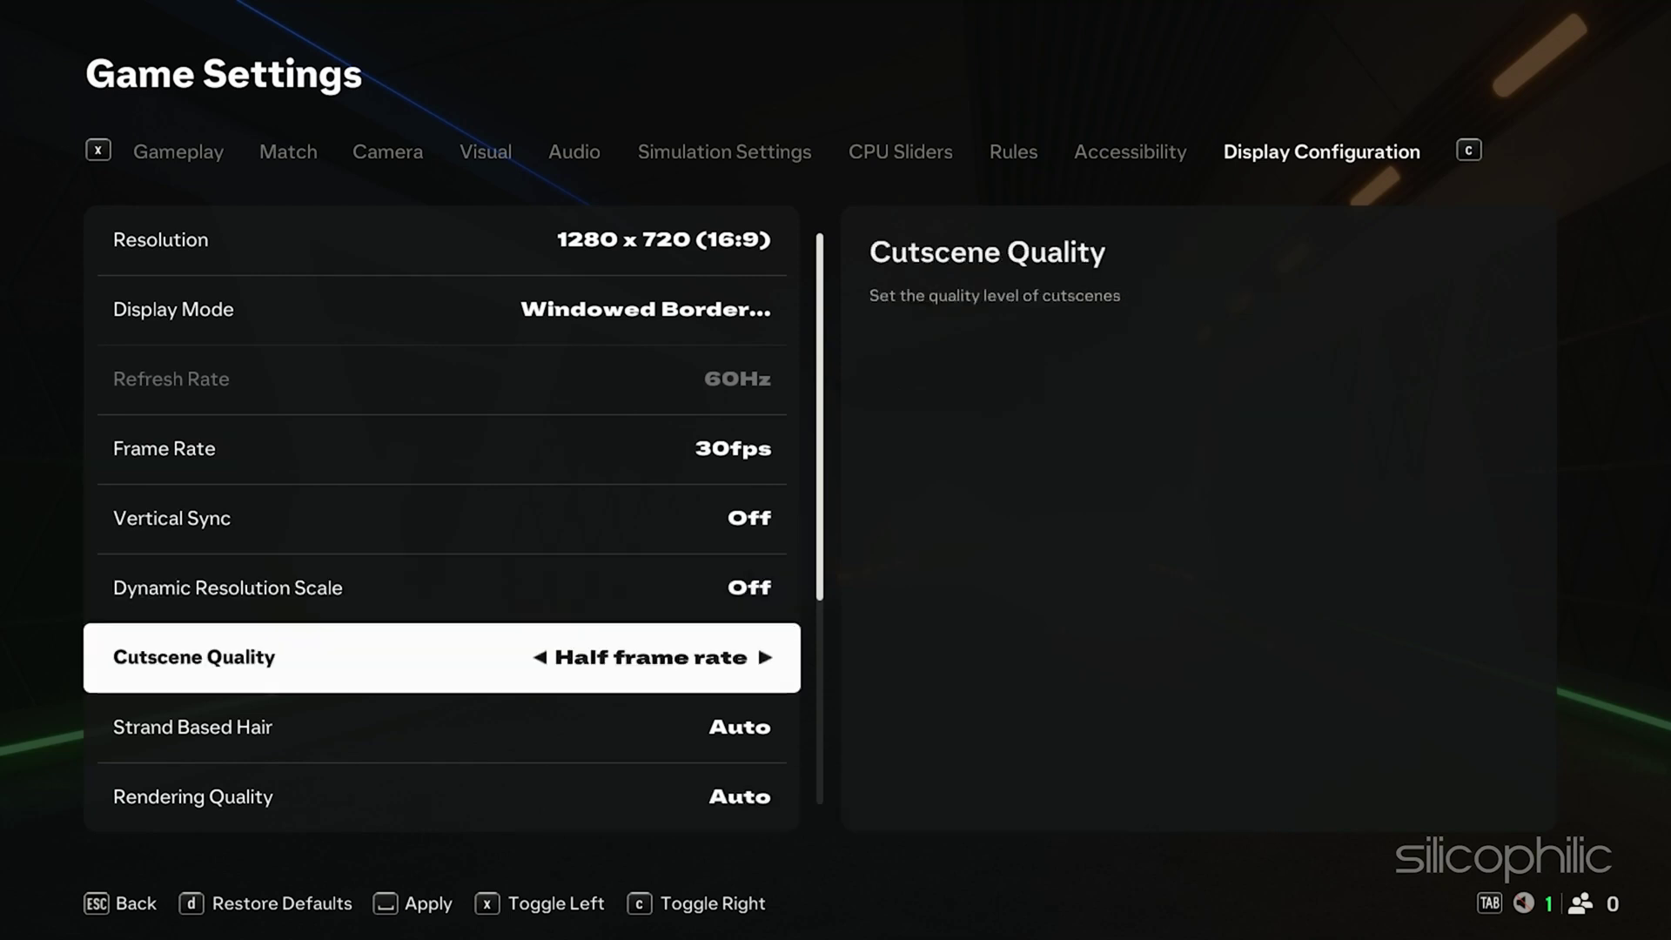
{"action": "key", "text": "Down"}
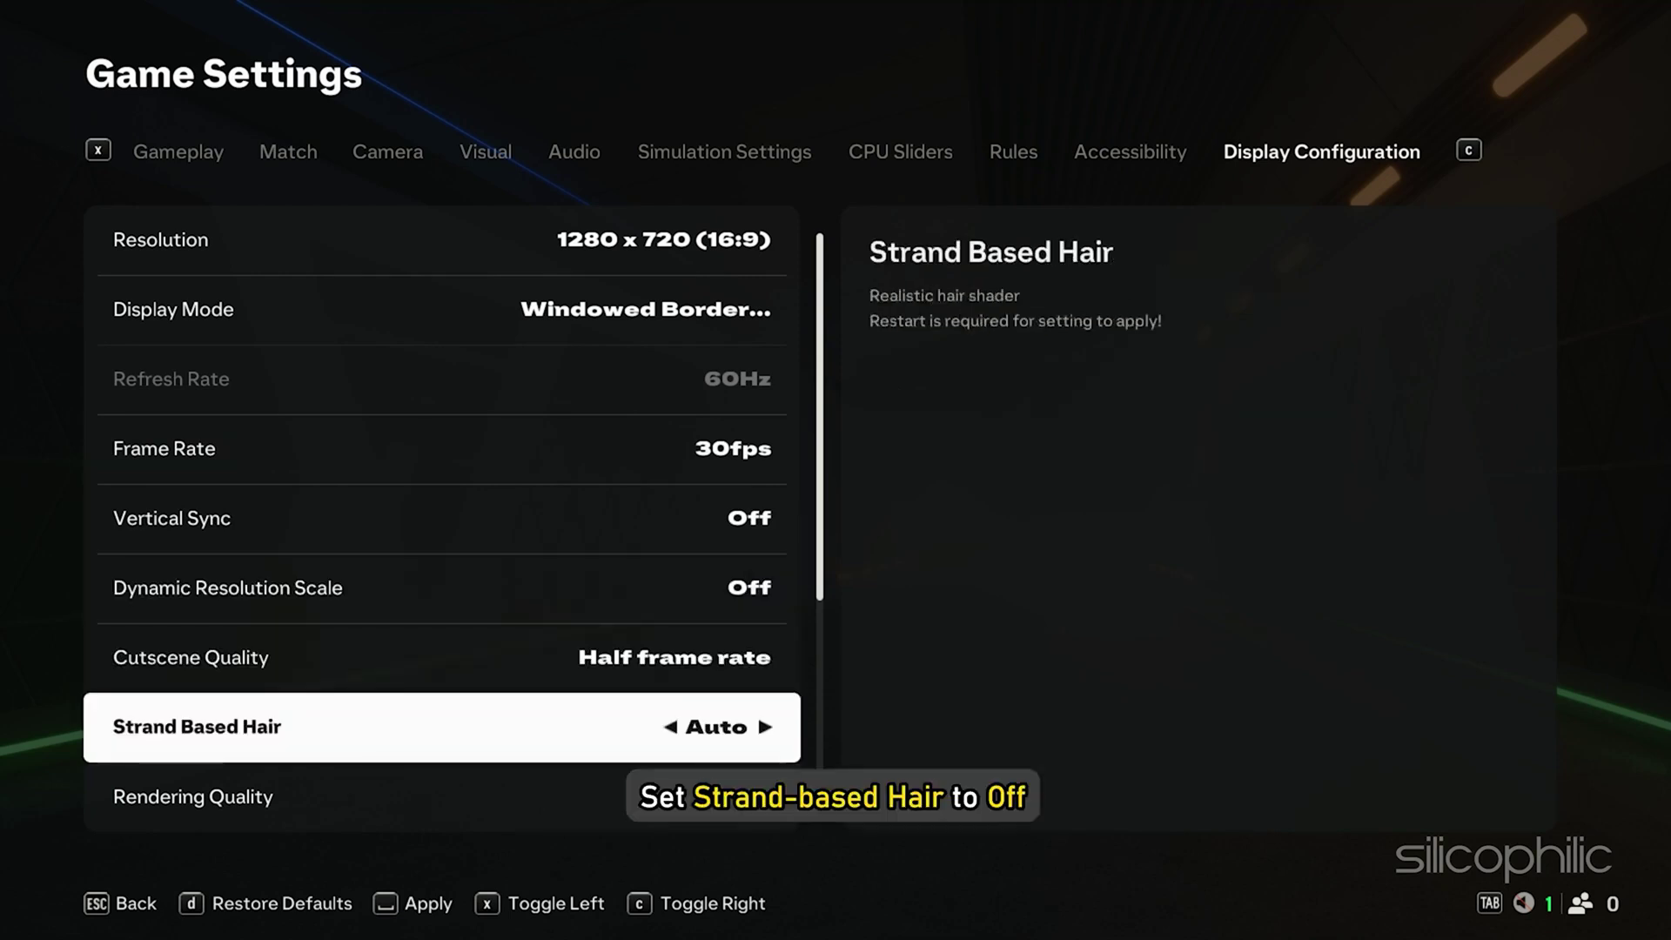
{"action": "key", "text": "Left"}
{"action": "key", "text": "Left"}
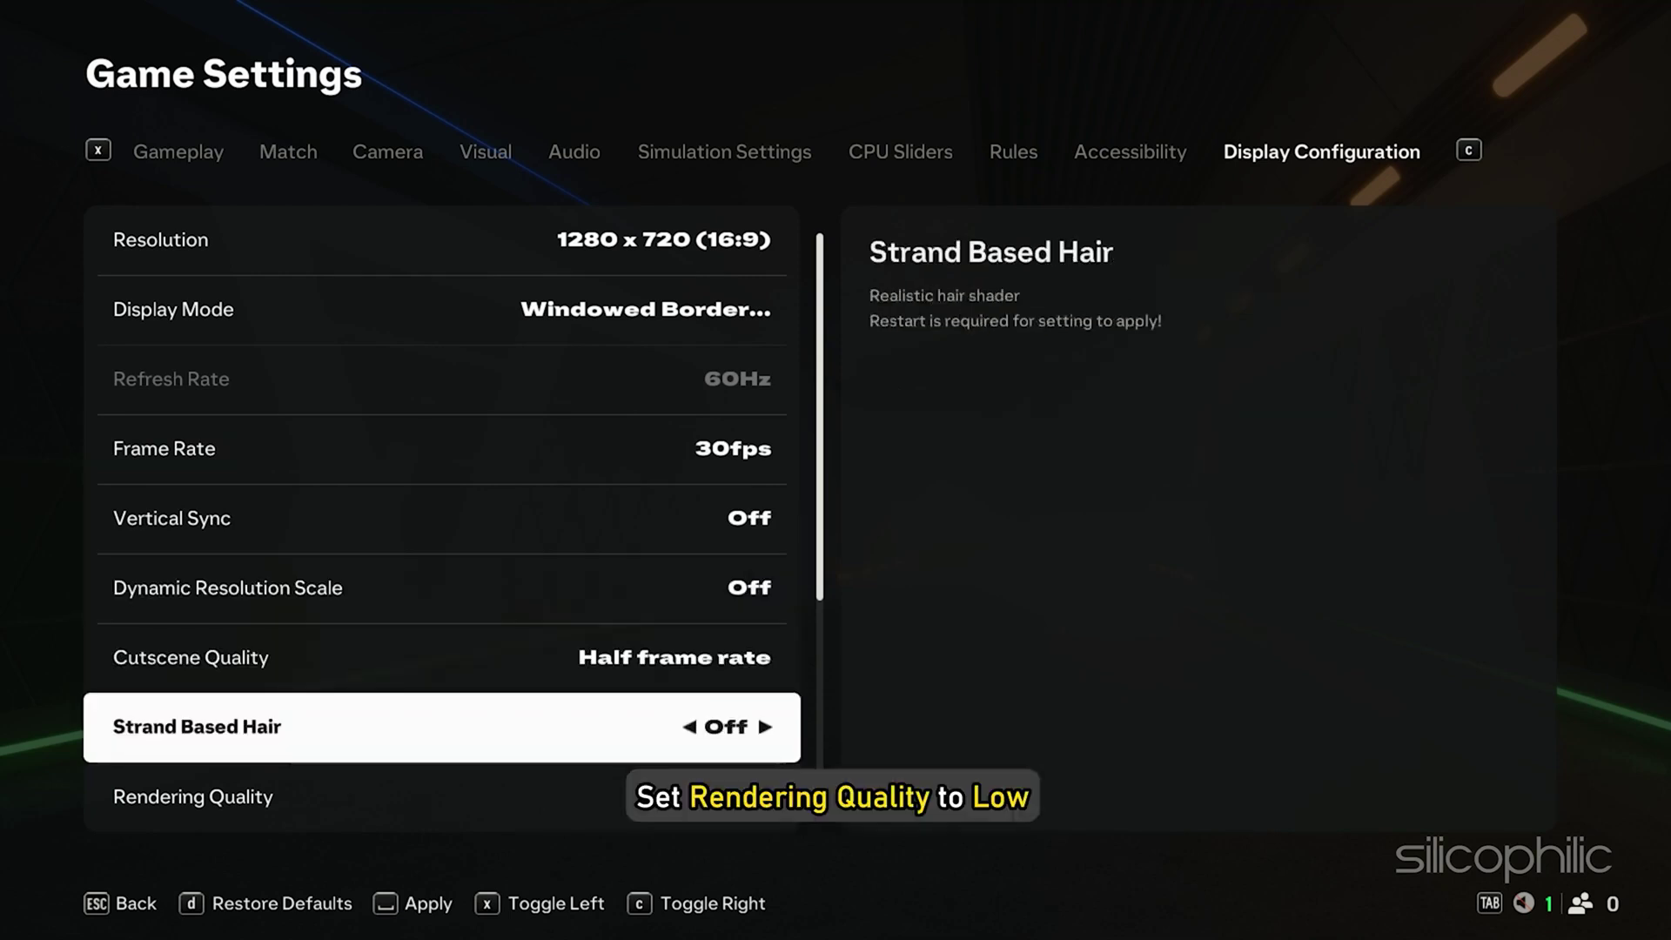
{"action": "key", "text": "Down"}
{"action": "key", "text": "Right"}
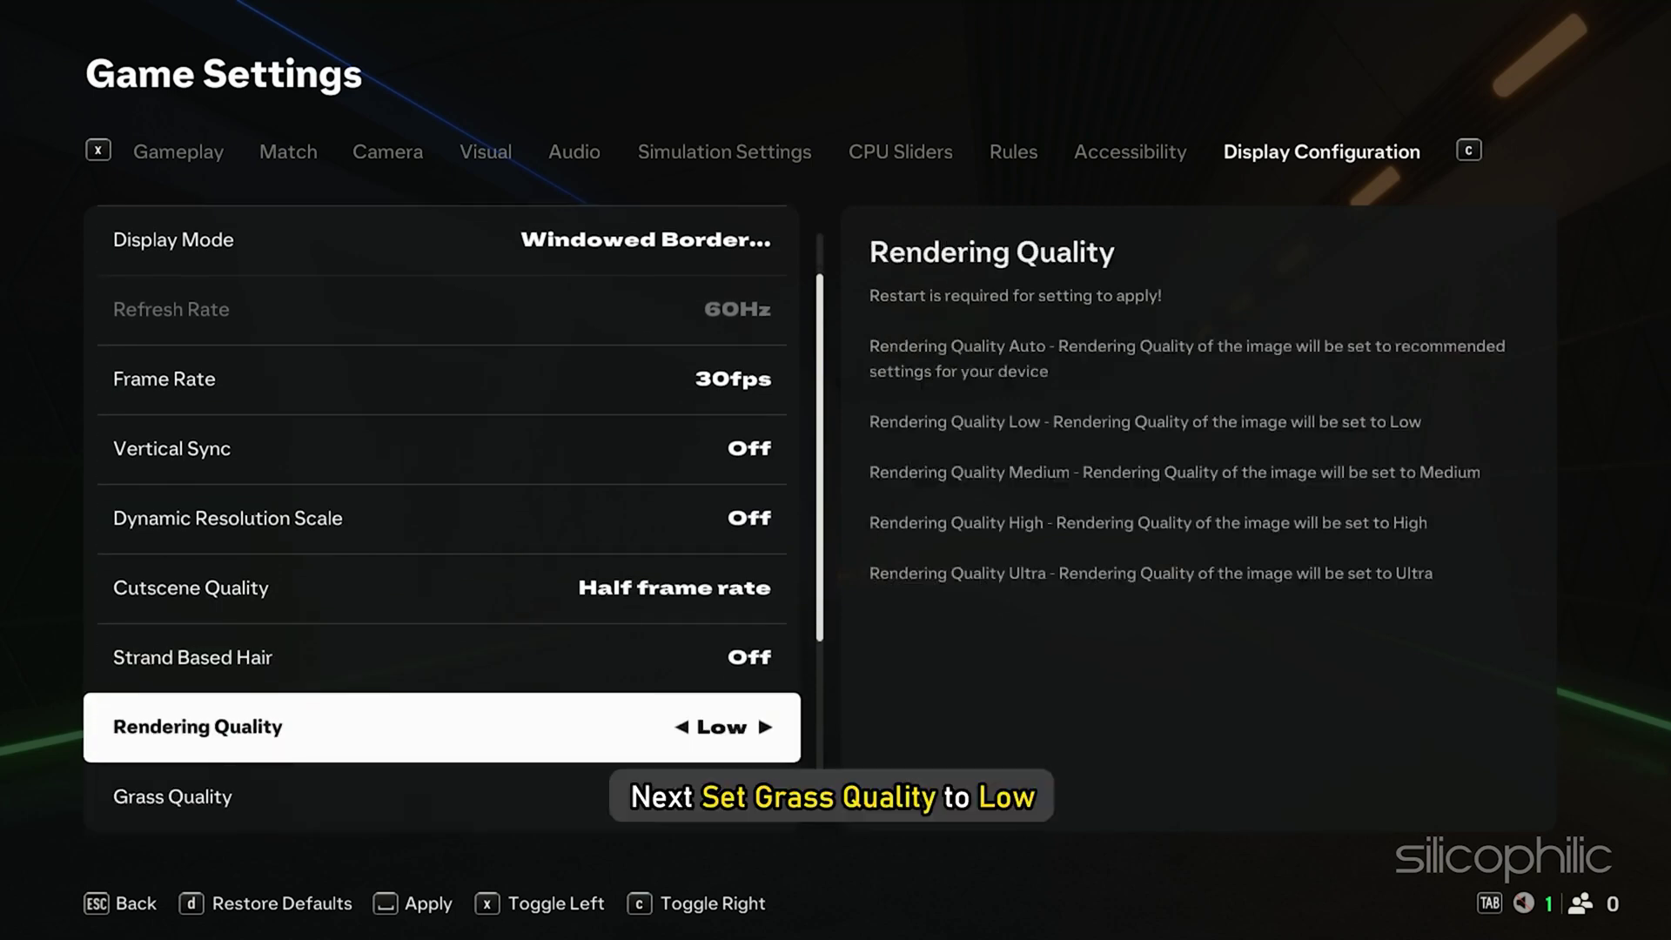
{"action": "key", "text": "Down"}
{"action": "key", "text": "Right"}
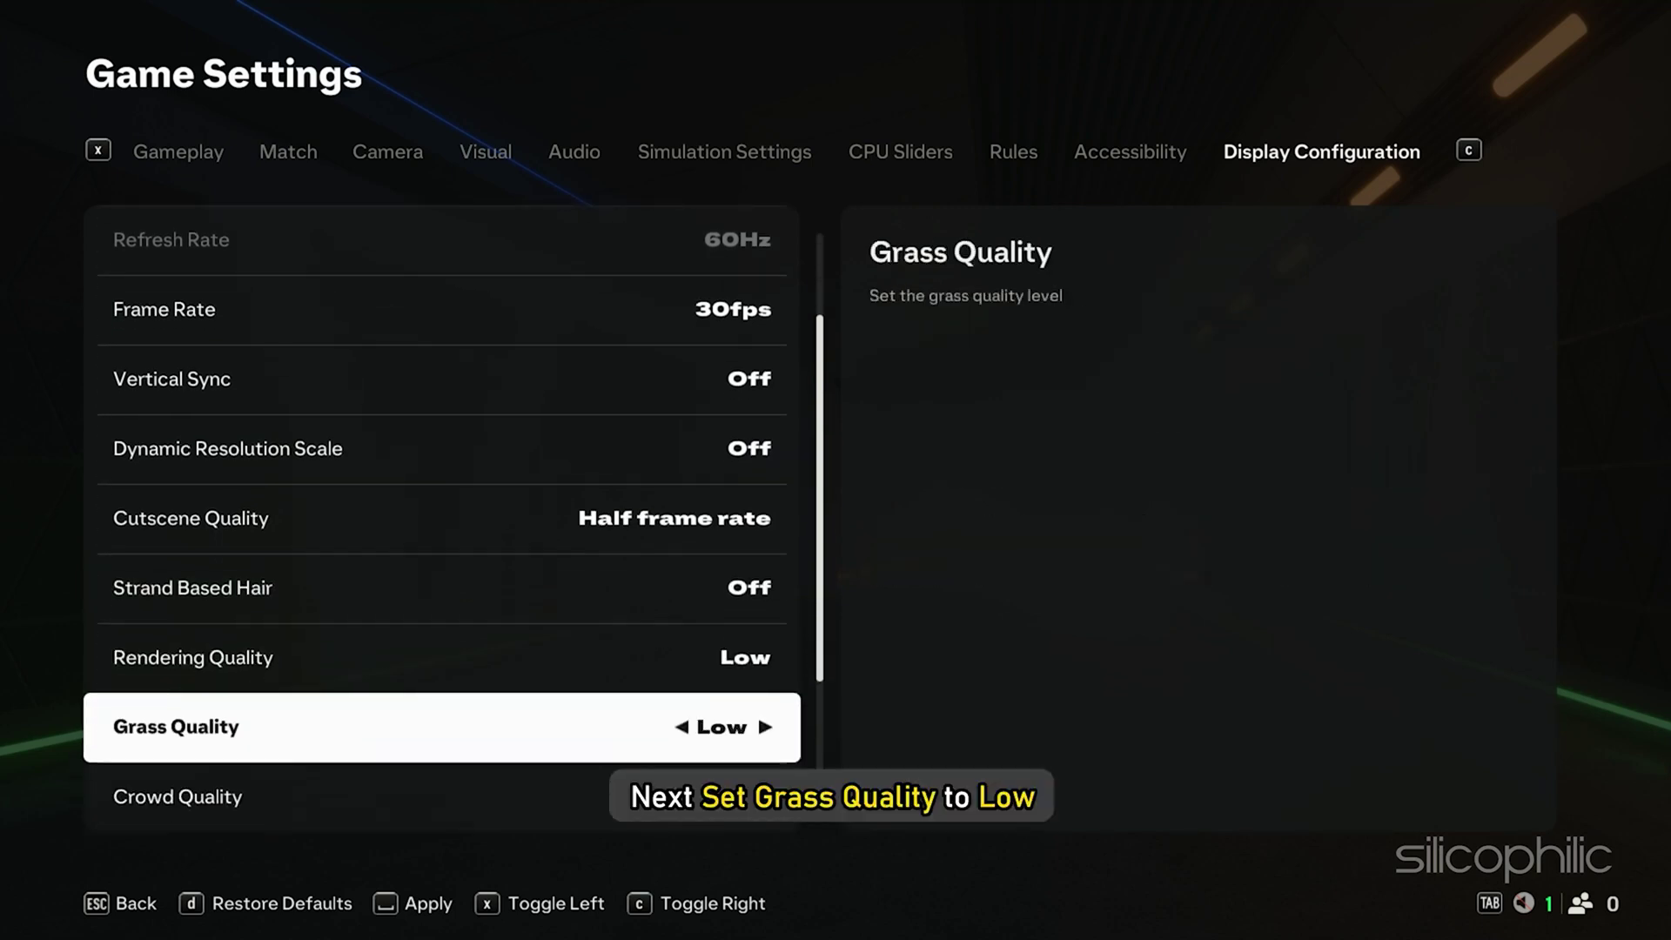
{"action": "key", "text": "Down"}
{"action": "key", "text": "Right"}
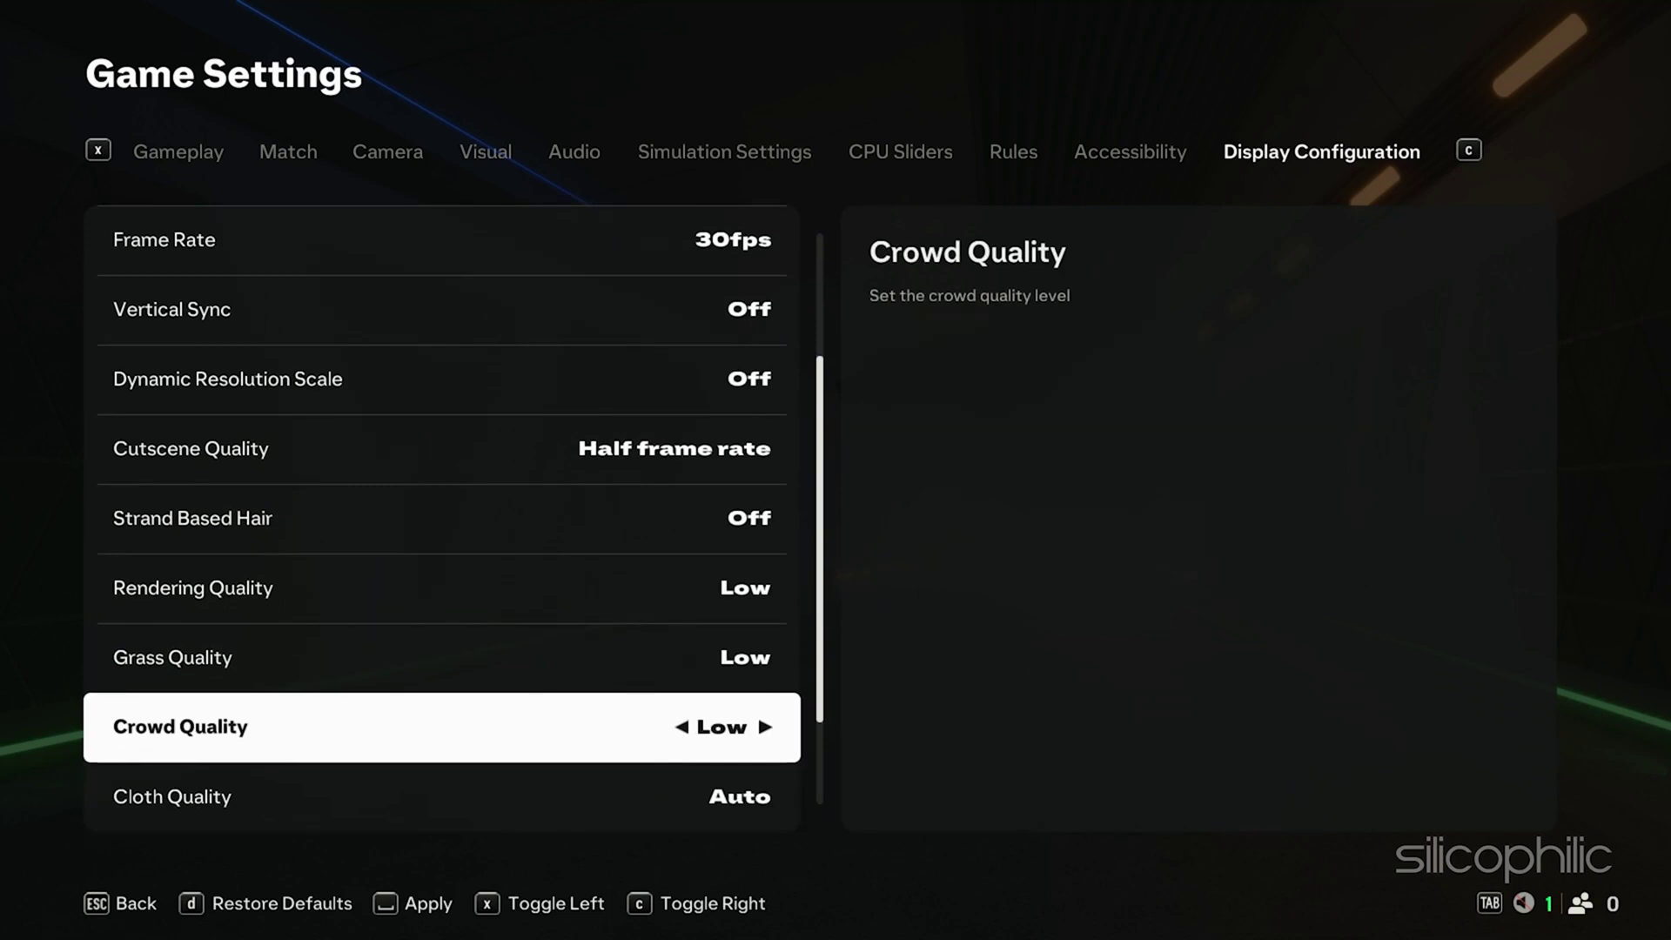
{"action": "key", "text": "Down"}
{"action": "key", "text": "Down"}
{"action": "key", "text": "Down"}
{"action": "key", "text": "space"}
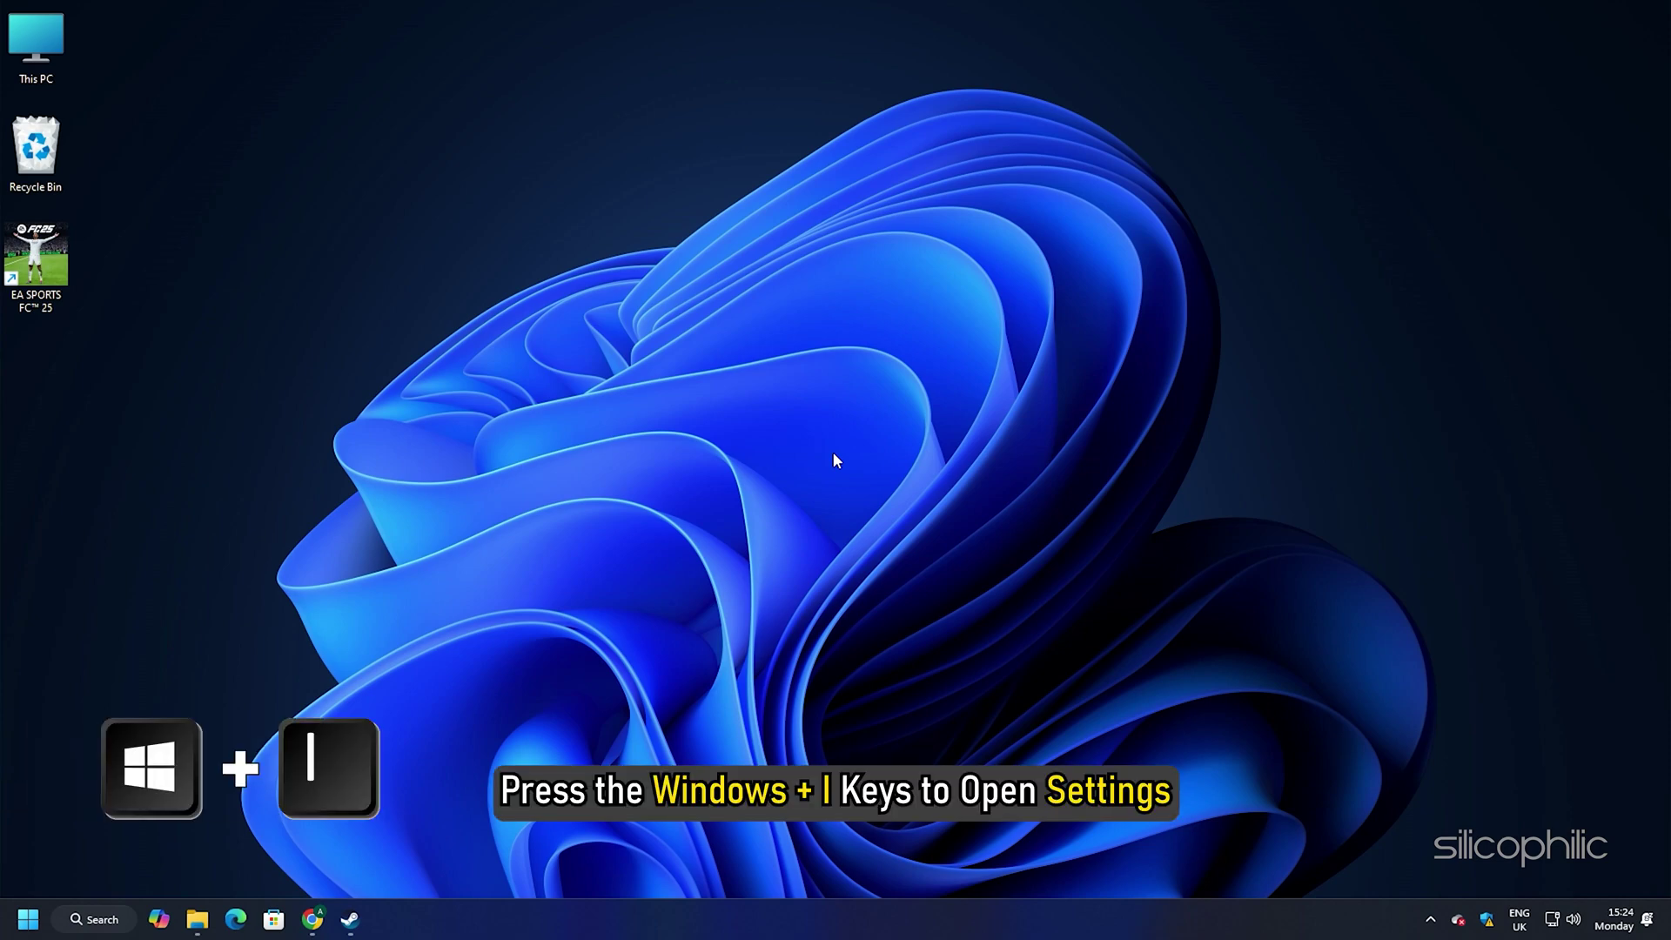
Step: Go to the Graphics page under System > Display in Windows Settings
{"action": "key", "text": "super+i"}
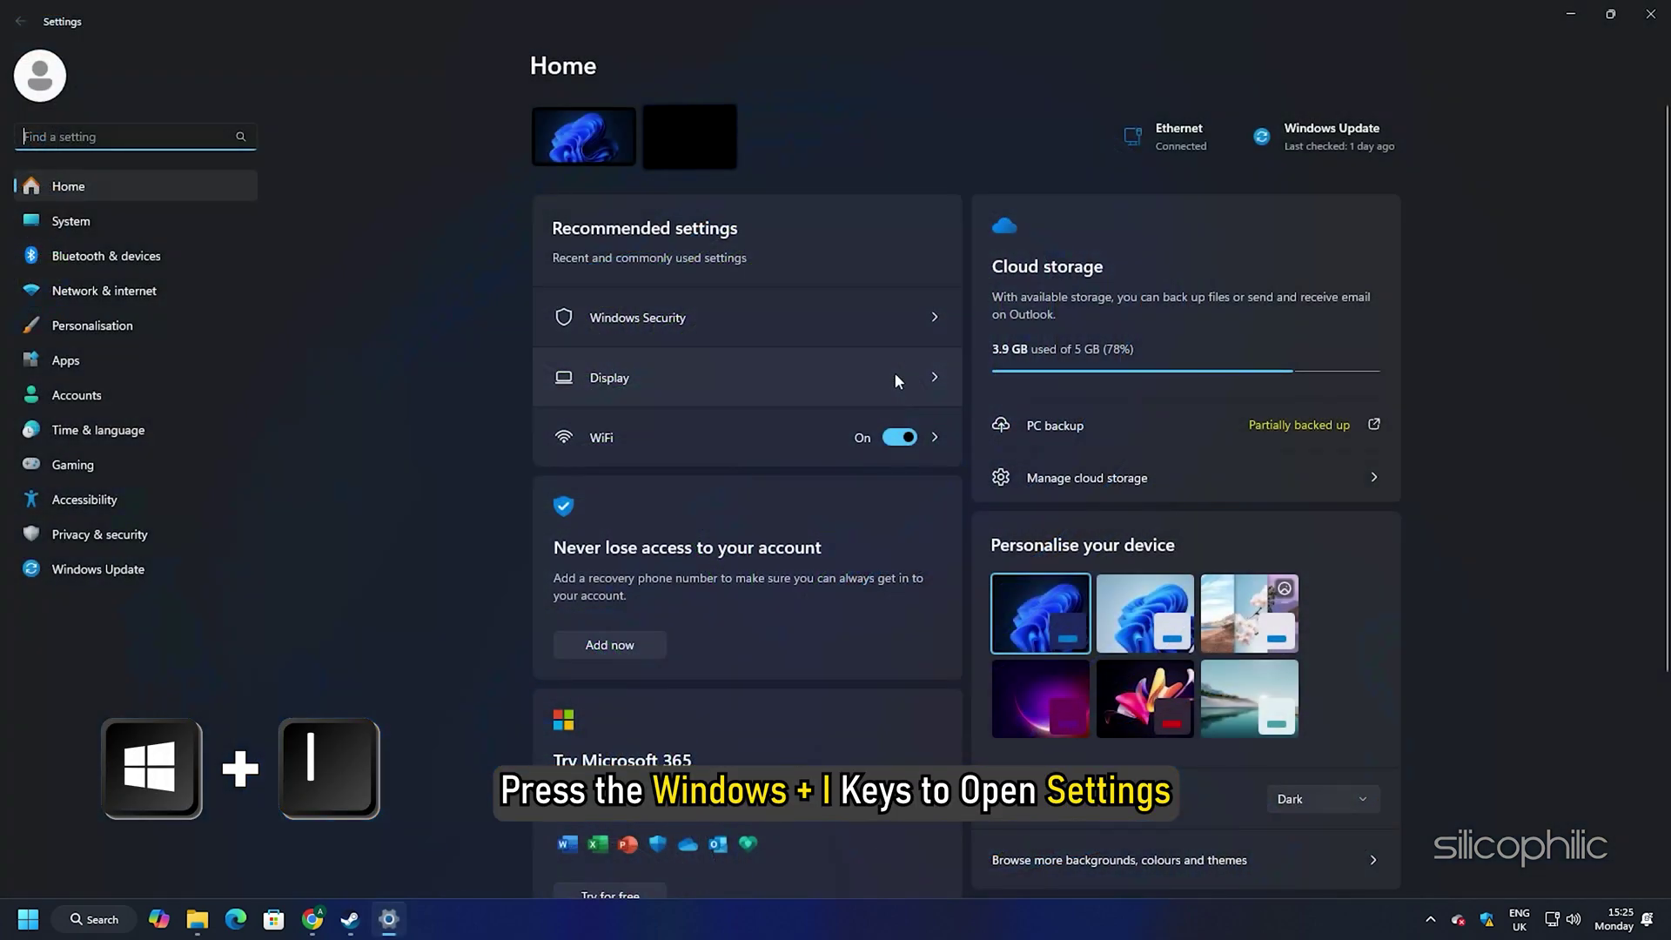
{"action": "left_click", "coordinate": [210, 218]}
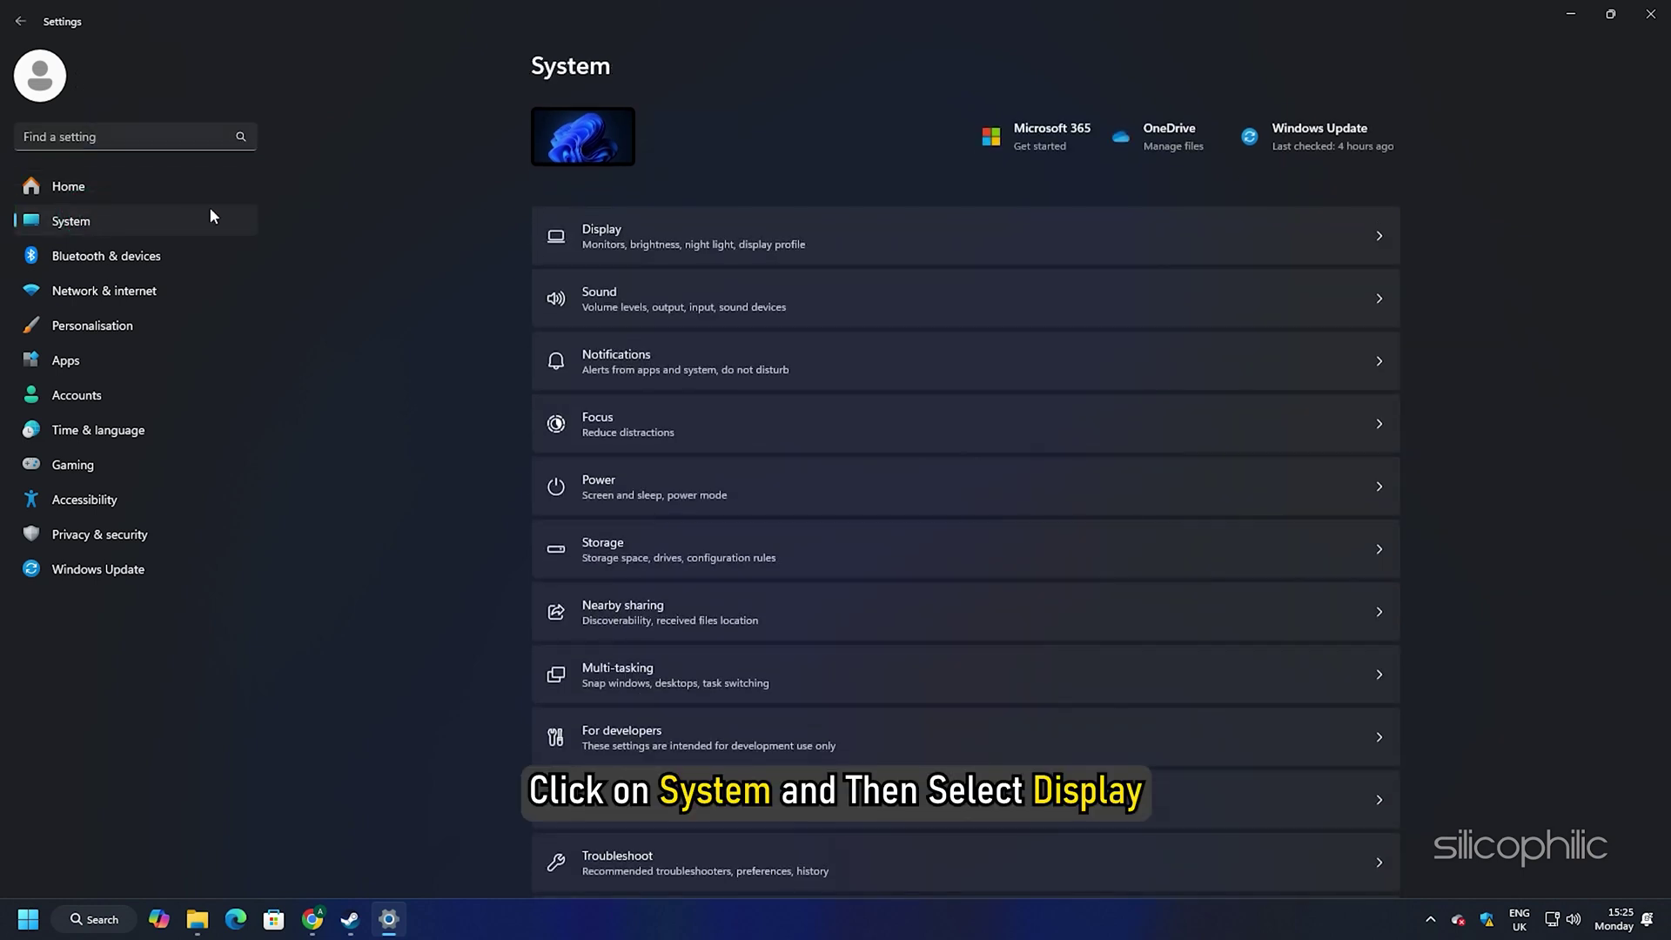
{"action": "left_click", "coordinate": [611, 240]}
{"action": "scroll", "coordinate": [613, 249], "scroll_direction": "down", "scroll_amount": 5}
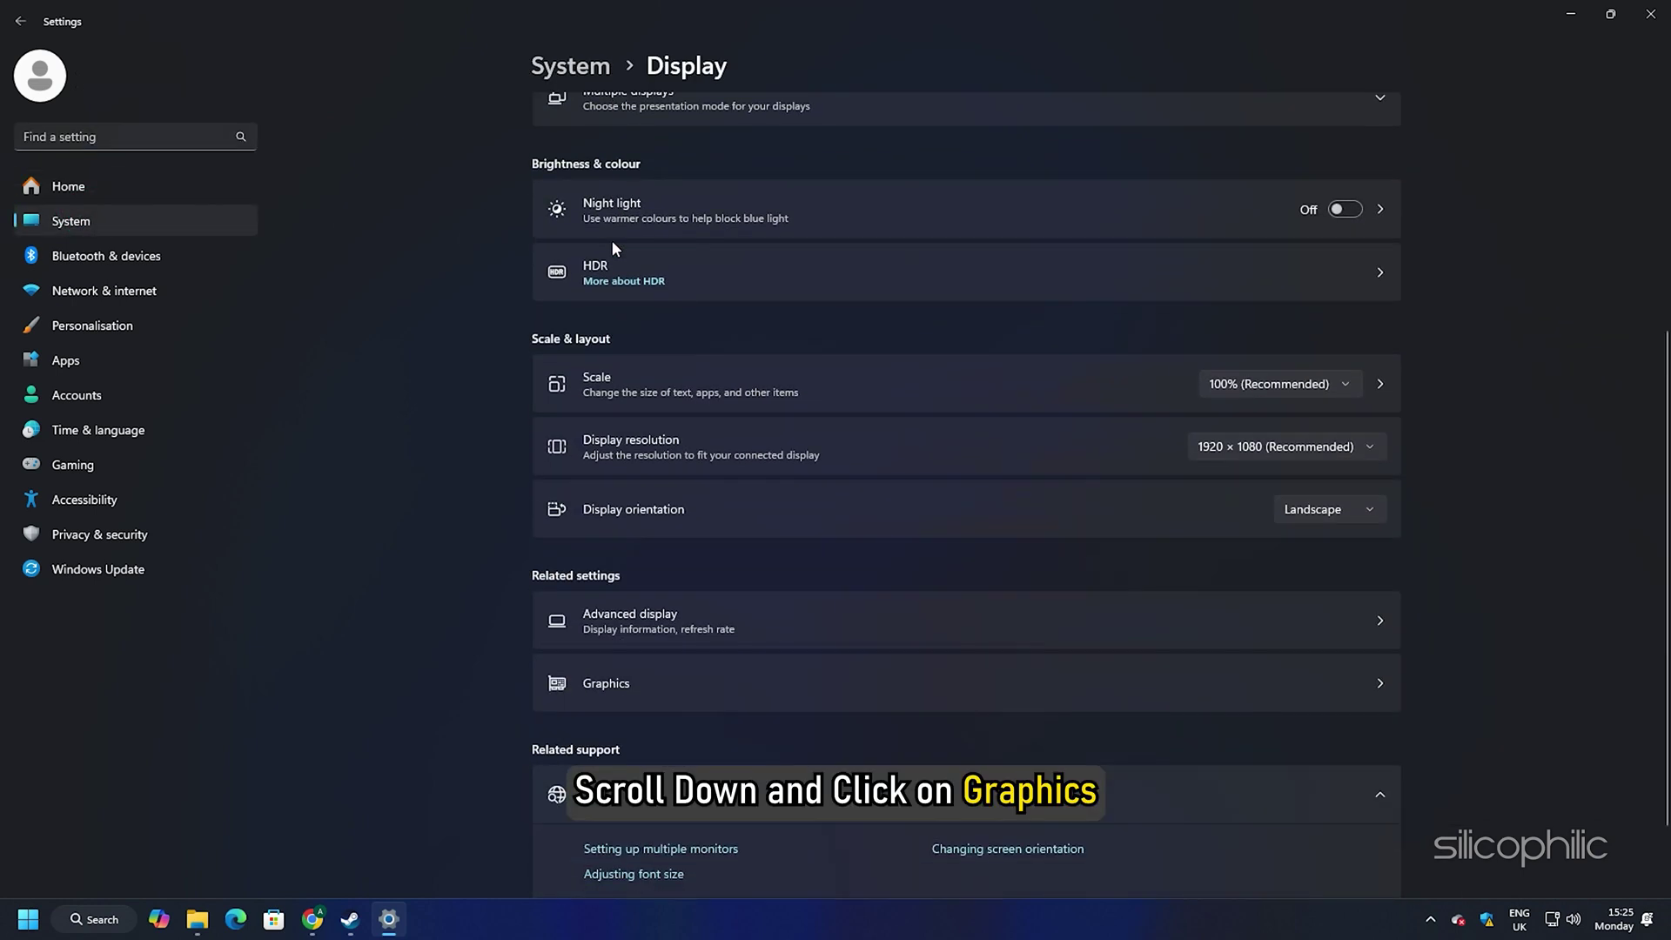
{"action": "left_click", "coordinate": [649, 684]}
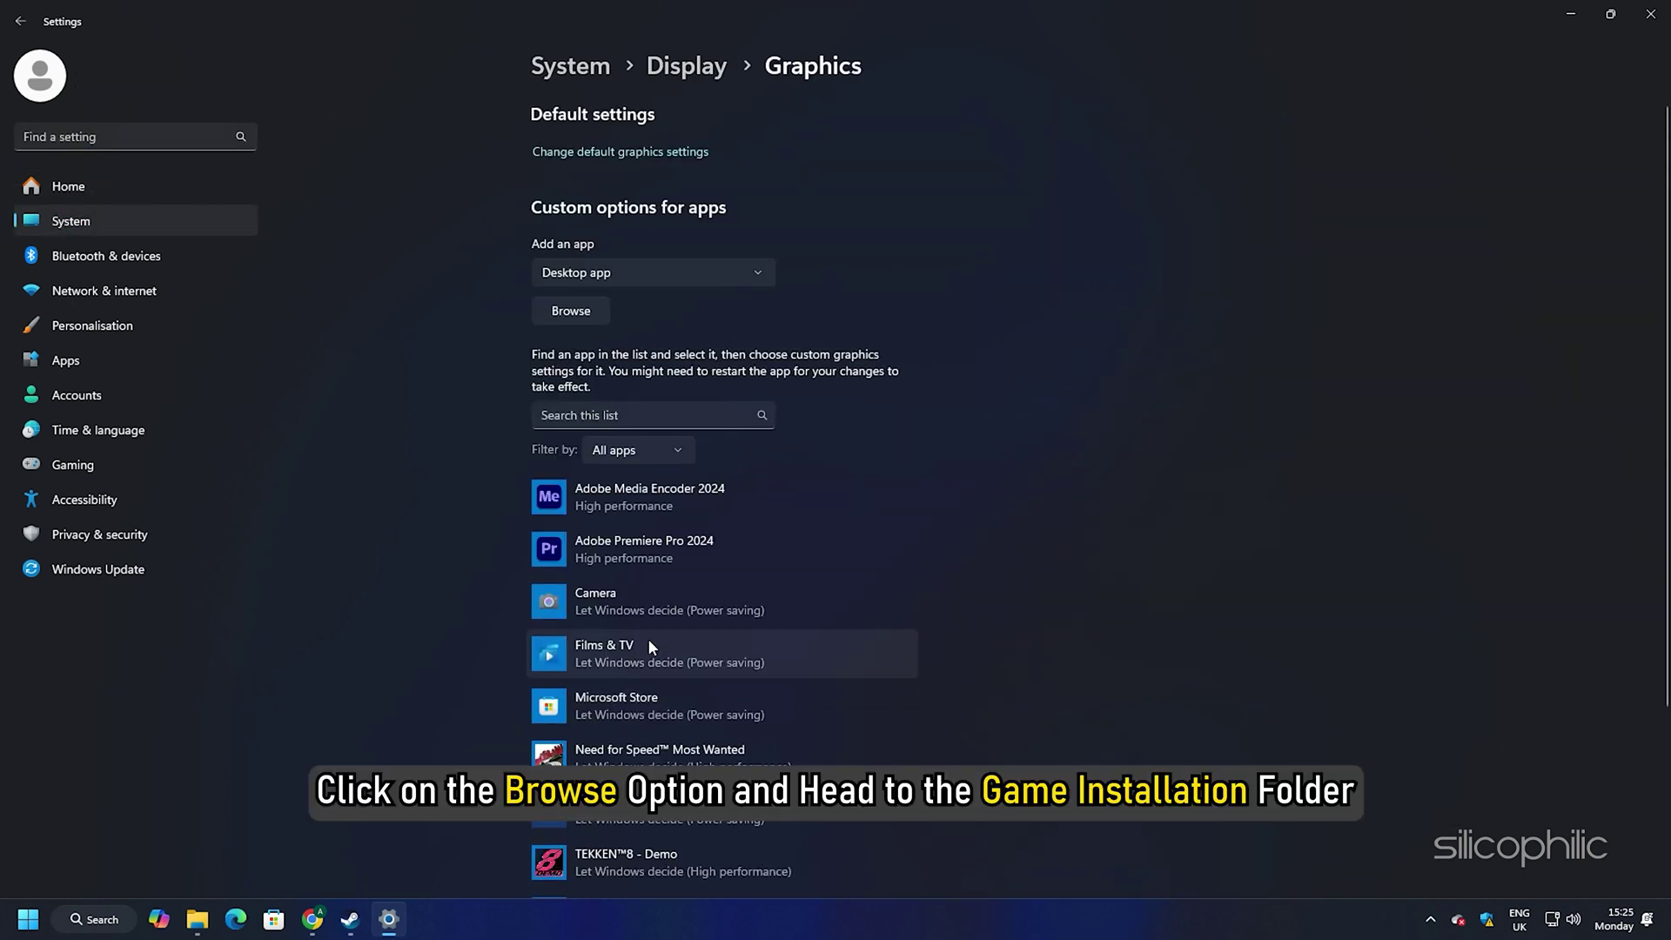
Step: Add FC25.exe to the graphics app list and save its preference as High performance
{"action": "left_click", "coordinate": [596, 305]}
{"action": "left_click", "coordinate": [263, 340]}
{"action": "left_click", "coordinate": [687, 437]}
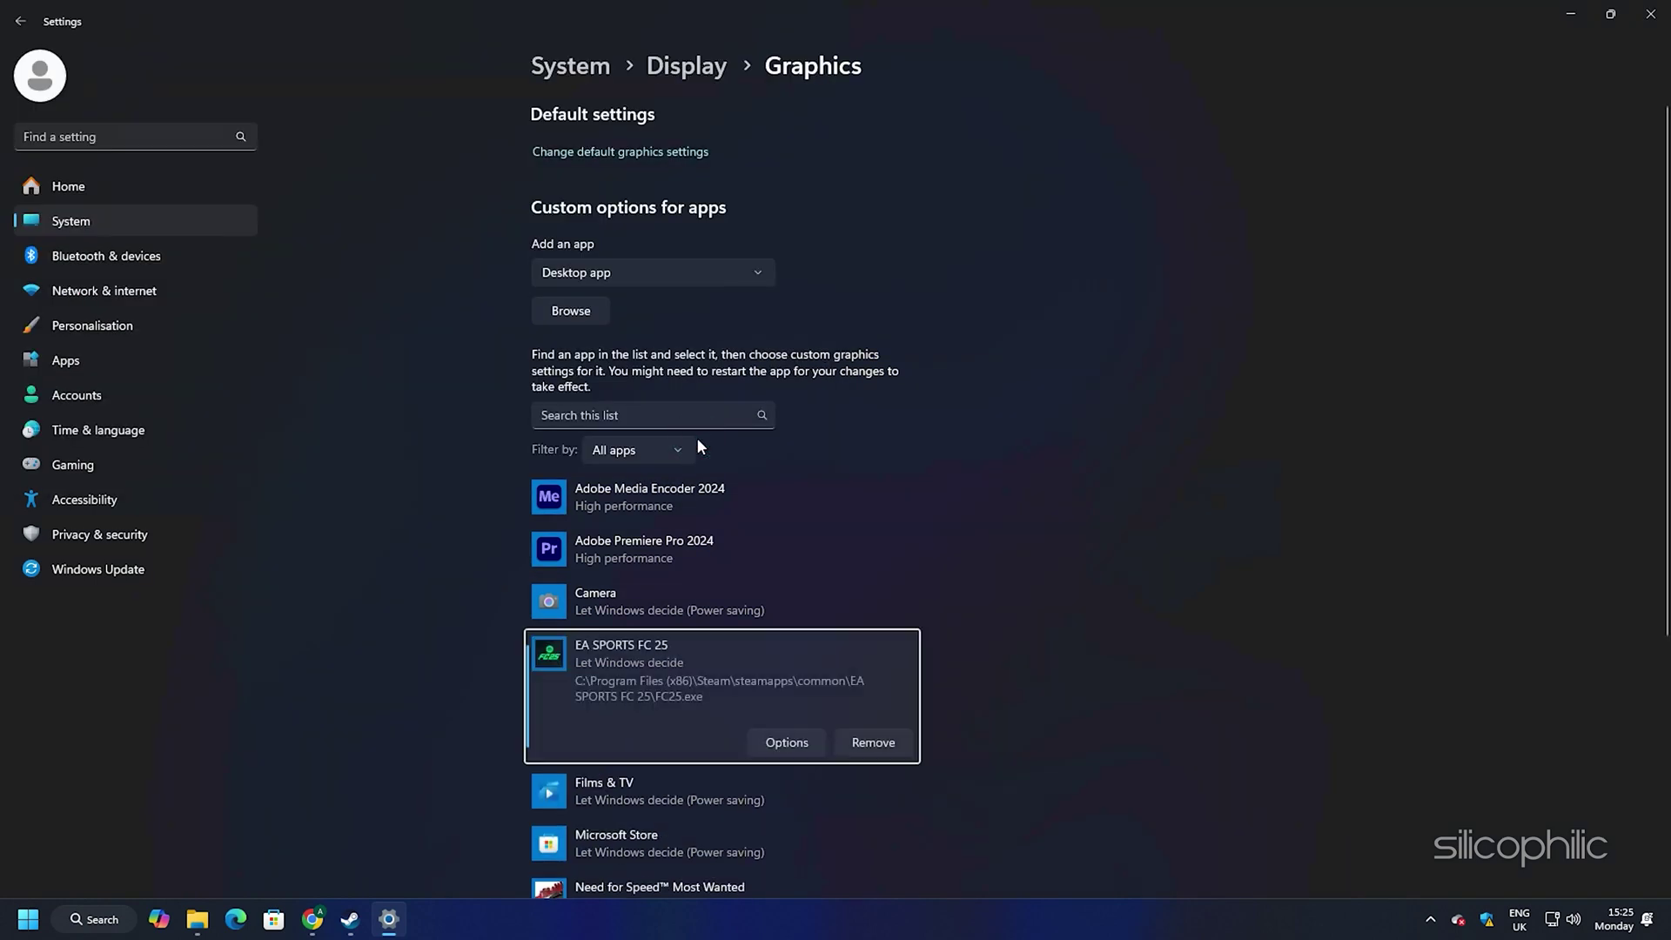
{"action": "left_click", "coordinate": [792, 744]}
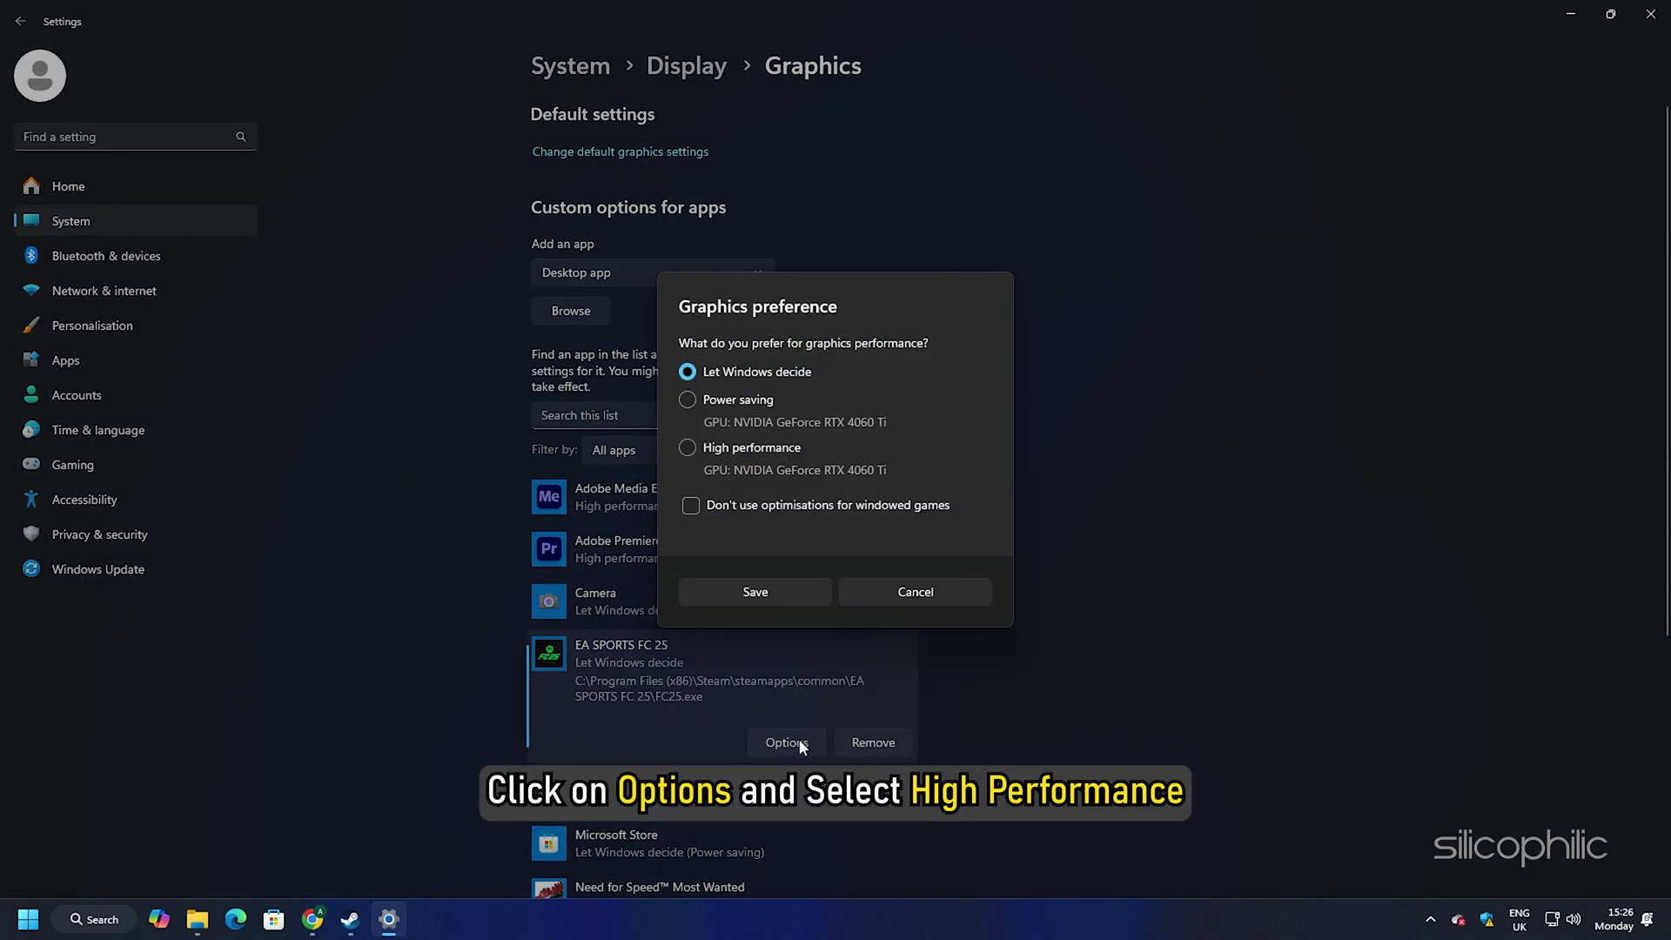
{"action": "left_click", "coordinate": [758, 449]}
{"action": "left_click", "coordinate": [756, 591]}
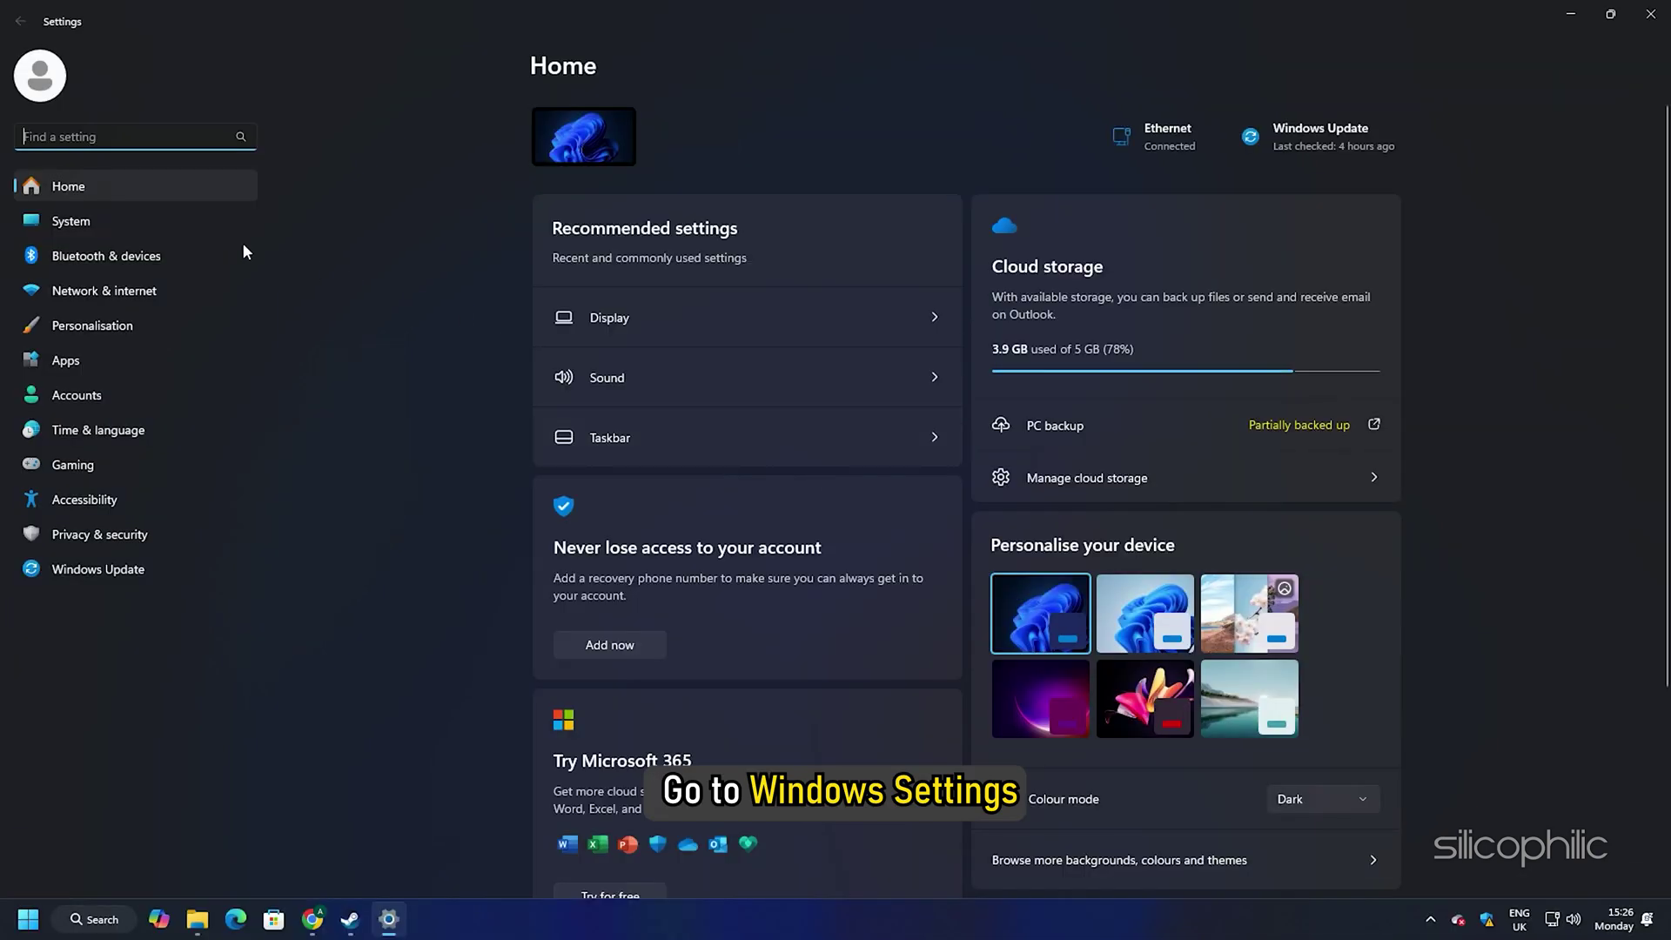
Step: Expand the Display resolution dropdown under System > Display to list available resolutions
{"action": "left_click", "coordinate": [151, 224]}
{"action": "left_click", "coordinate": [710, 231]}
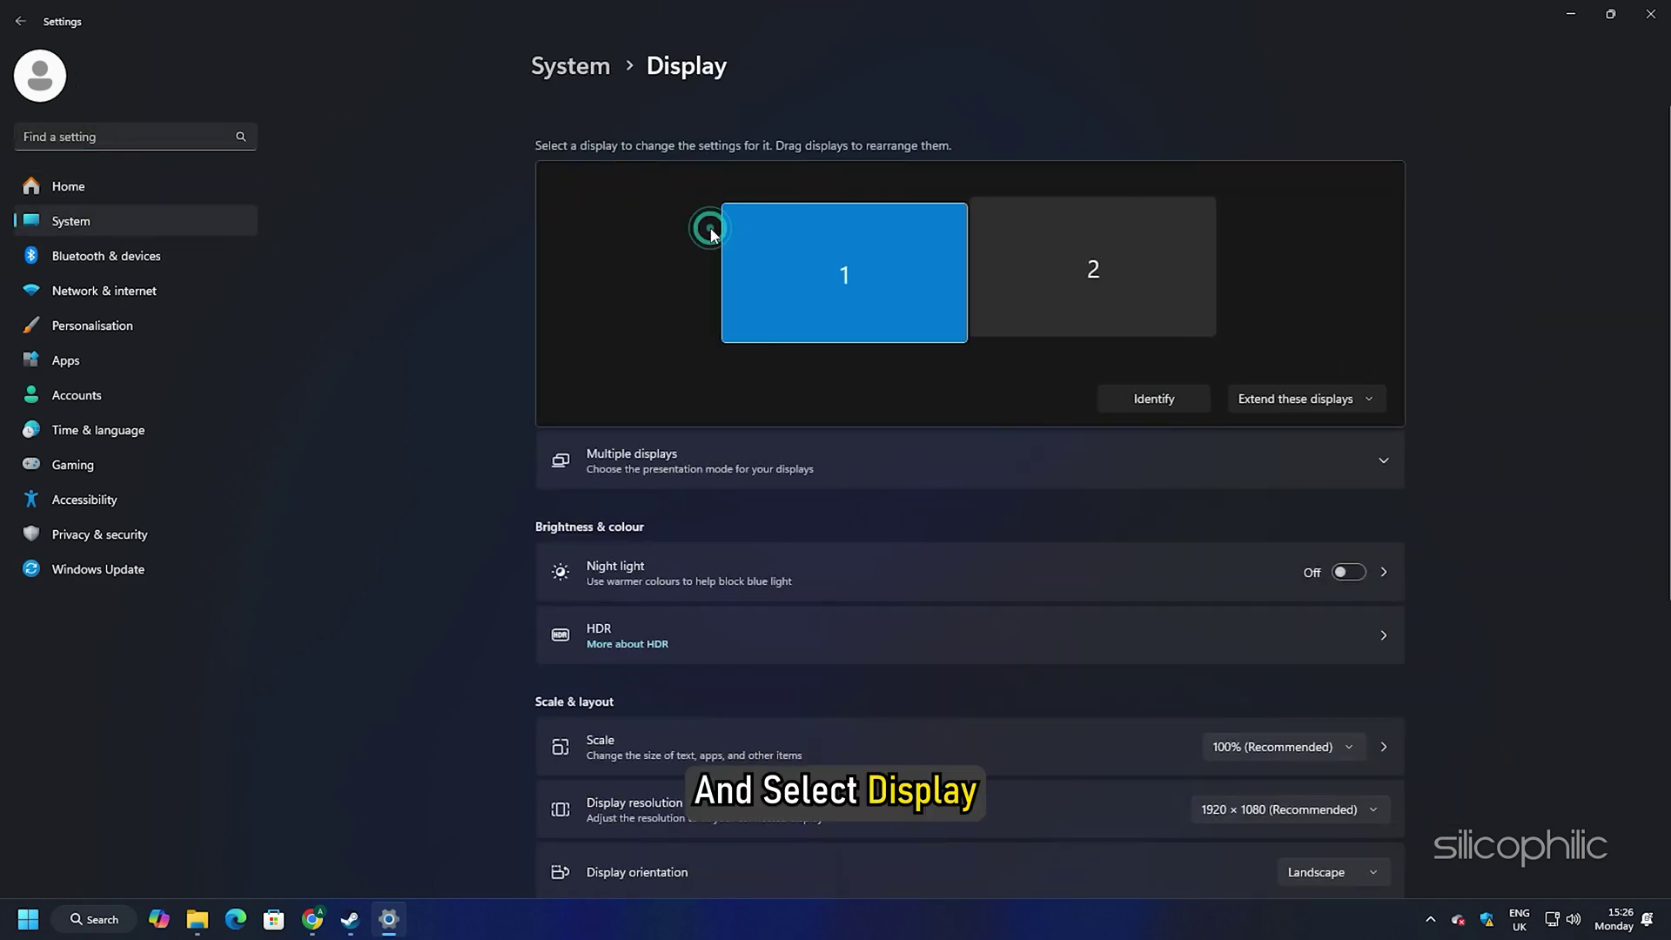
{"action": "scroll", "coordinate": [710, 229], "scroll_direction": "down", "scroll_amount": 3}
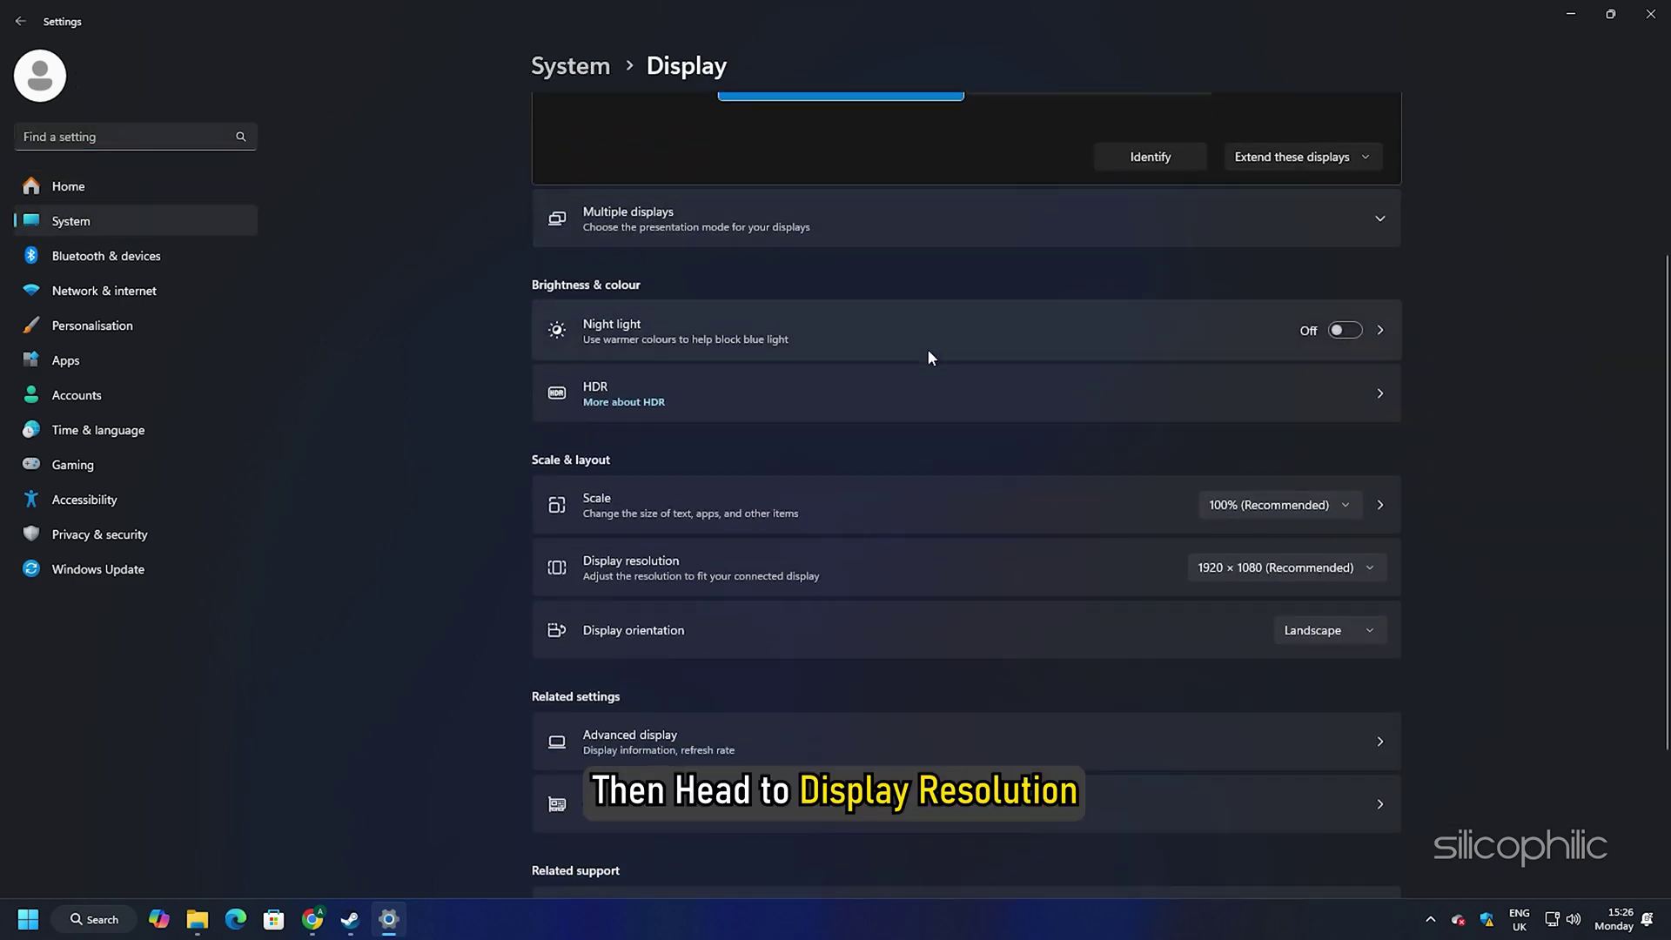
{"action": "left_click", "coordinate": [1329, 569]}
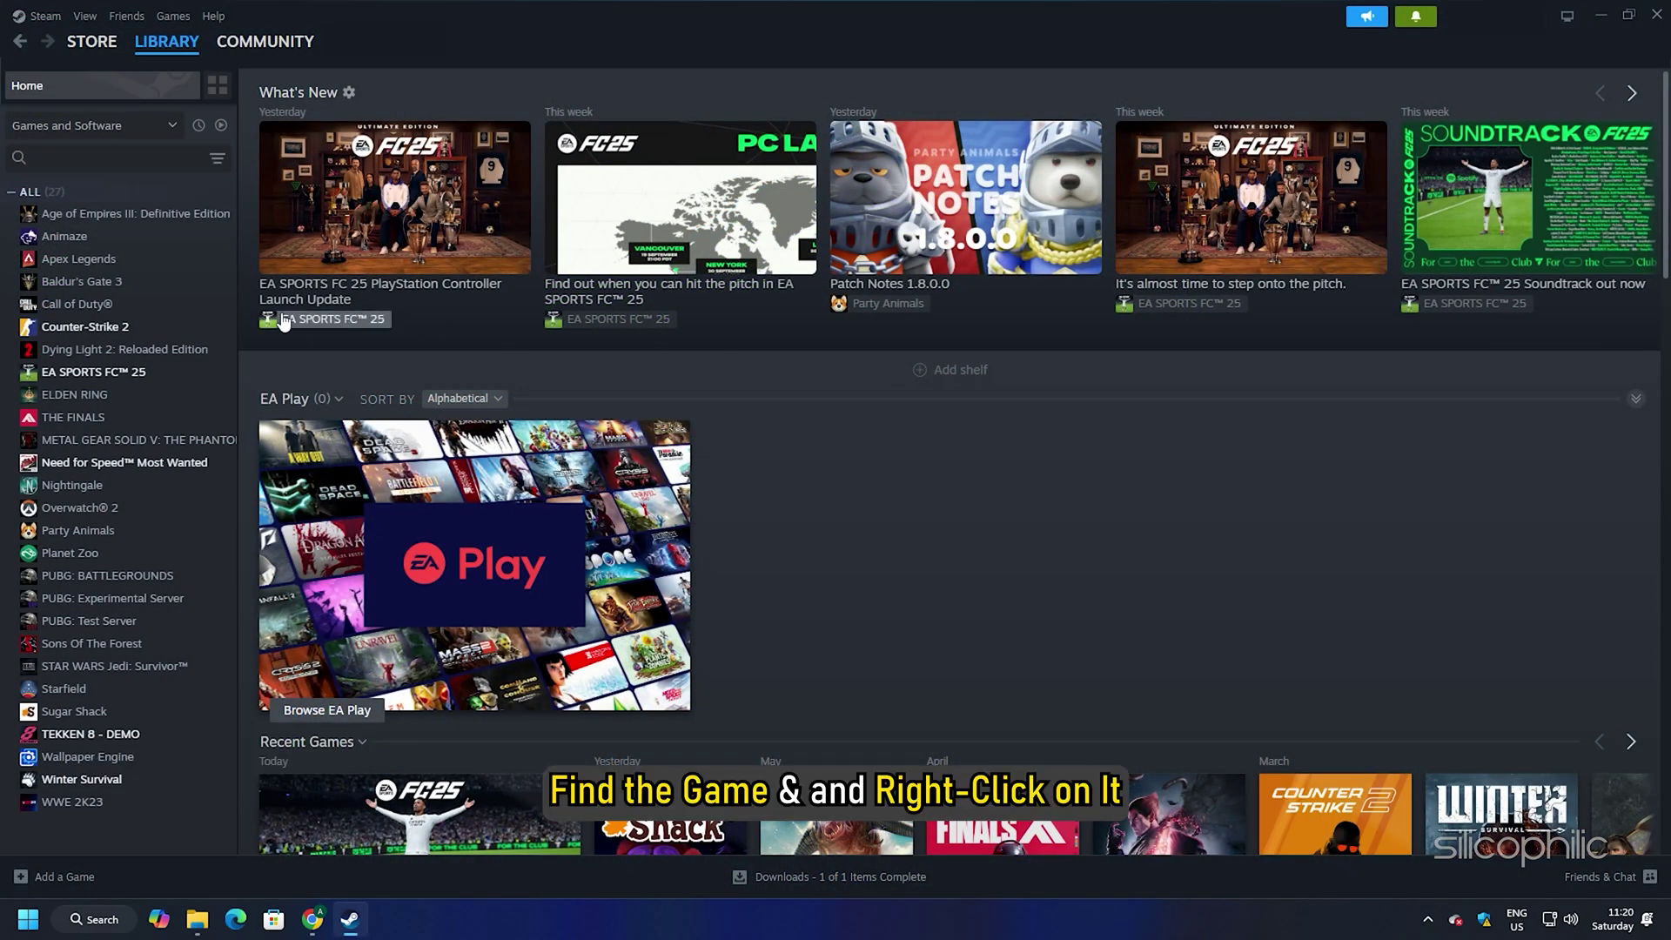
Step: Switch off 'Enable the Steam Overlay while in-game' in EA SPORTS FC 25's Steam properties
{"action": "right_click", "coordinate": [99, 374]}
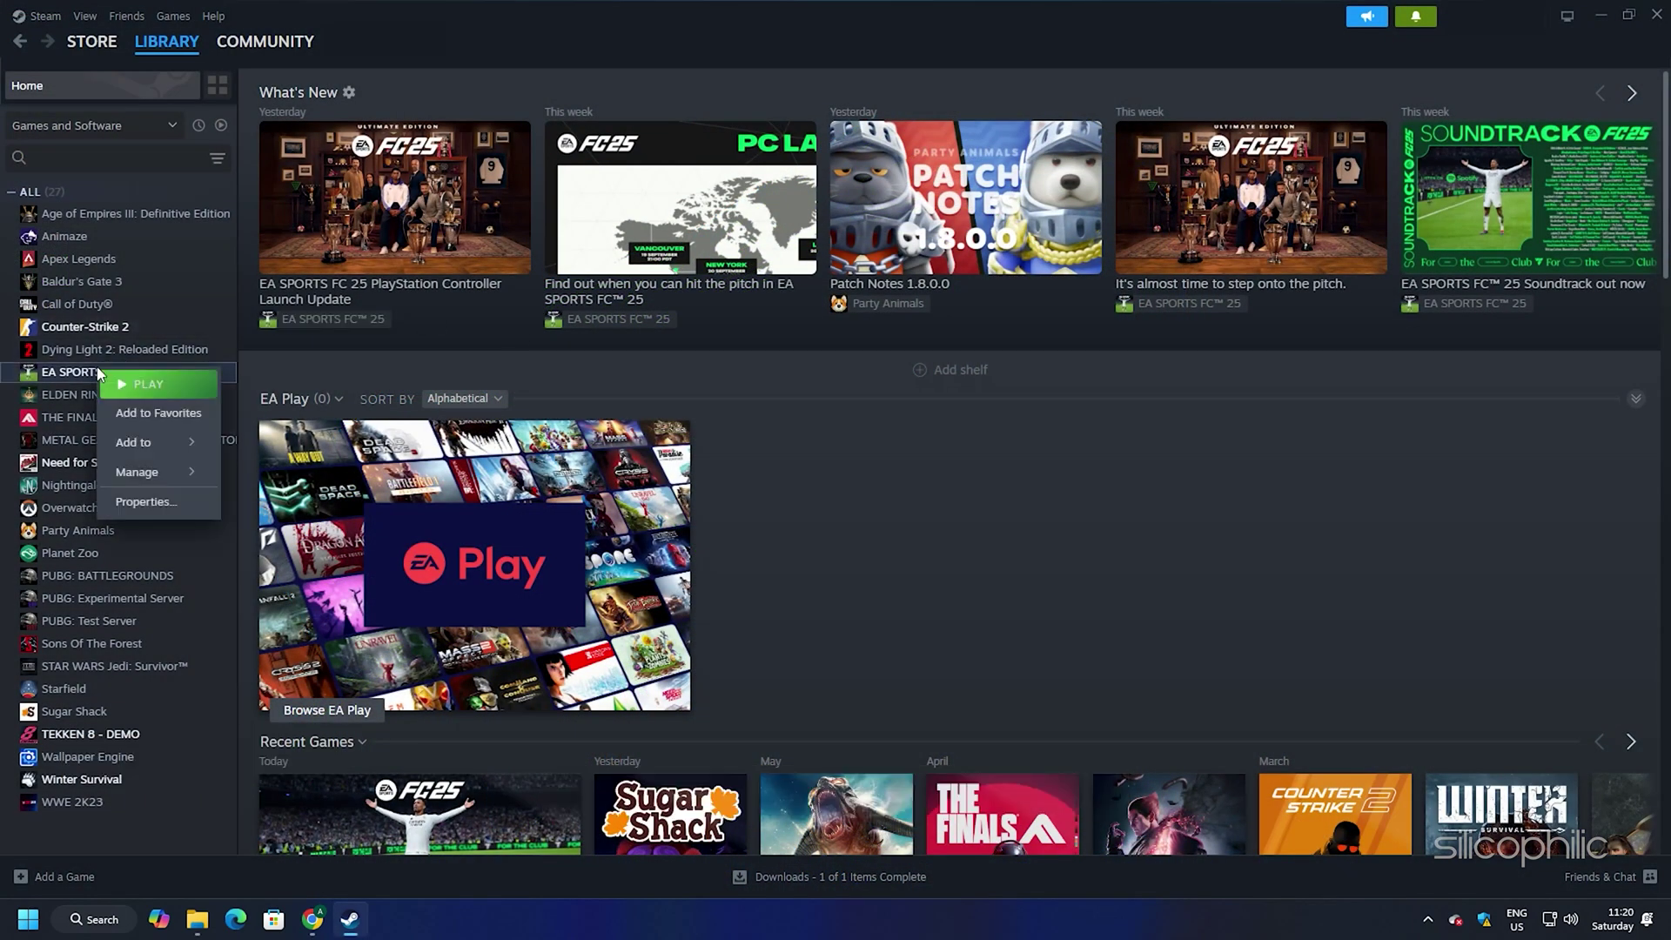
{"action": "left_click", "coordinate": [144, 502]}
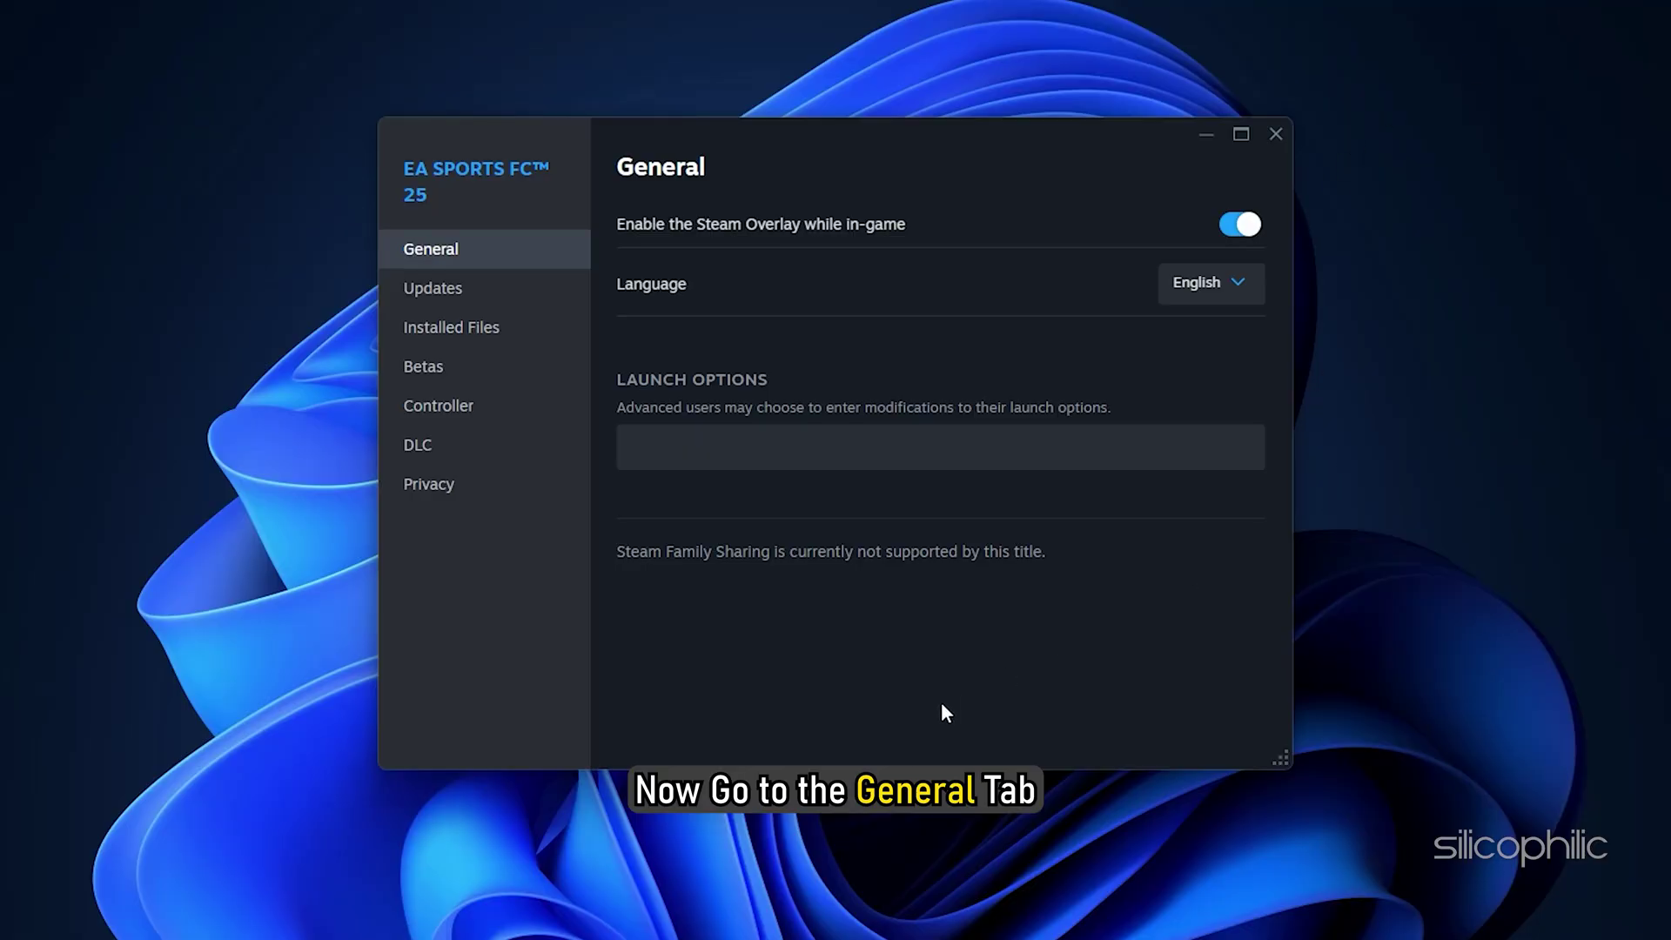
{"action": "left_click", "coordinate": [1229, 226]}
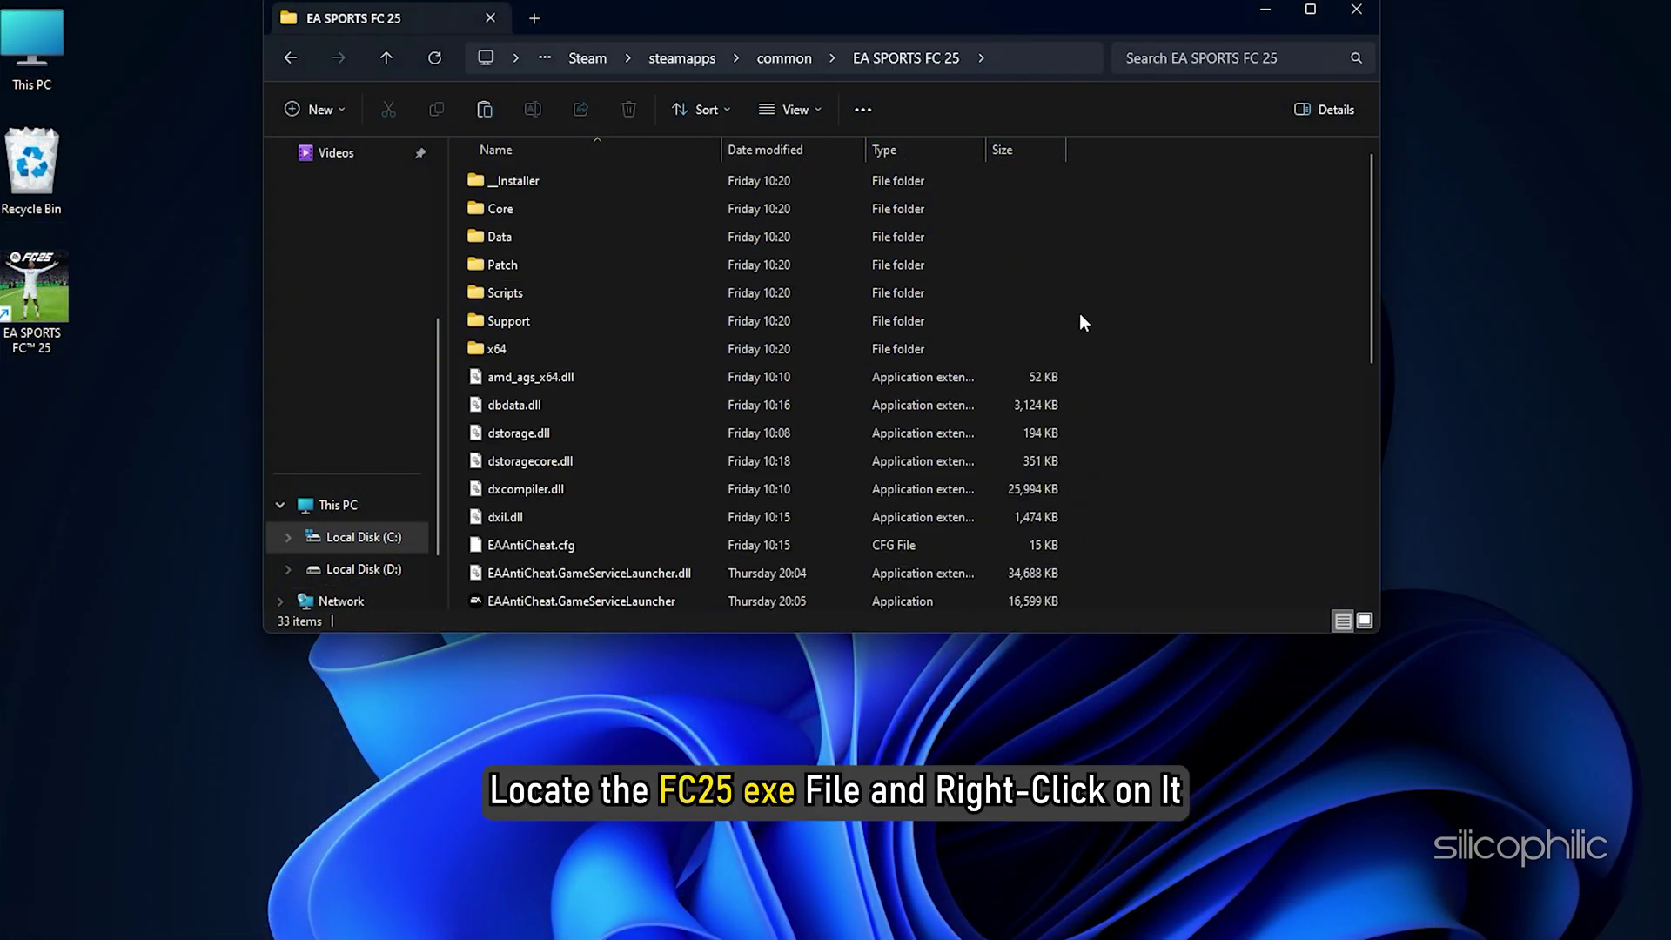
Step: Tick 'Disable full-screen optimisations' on FC25.exe's Compatibility tab and apply with OK
{"action": "scroll", "coordinate": [888, 309], "scroll_direction": "down", "scroll_amount": 3}
{"action": "scroll", "coordinate": [886, 303], "scroll_direction": "down", "scroll_amount": 2}
{"action": "right_click", "coordinate": [575, 405]}
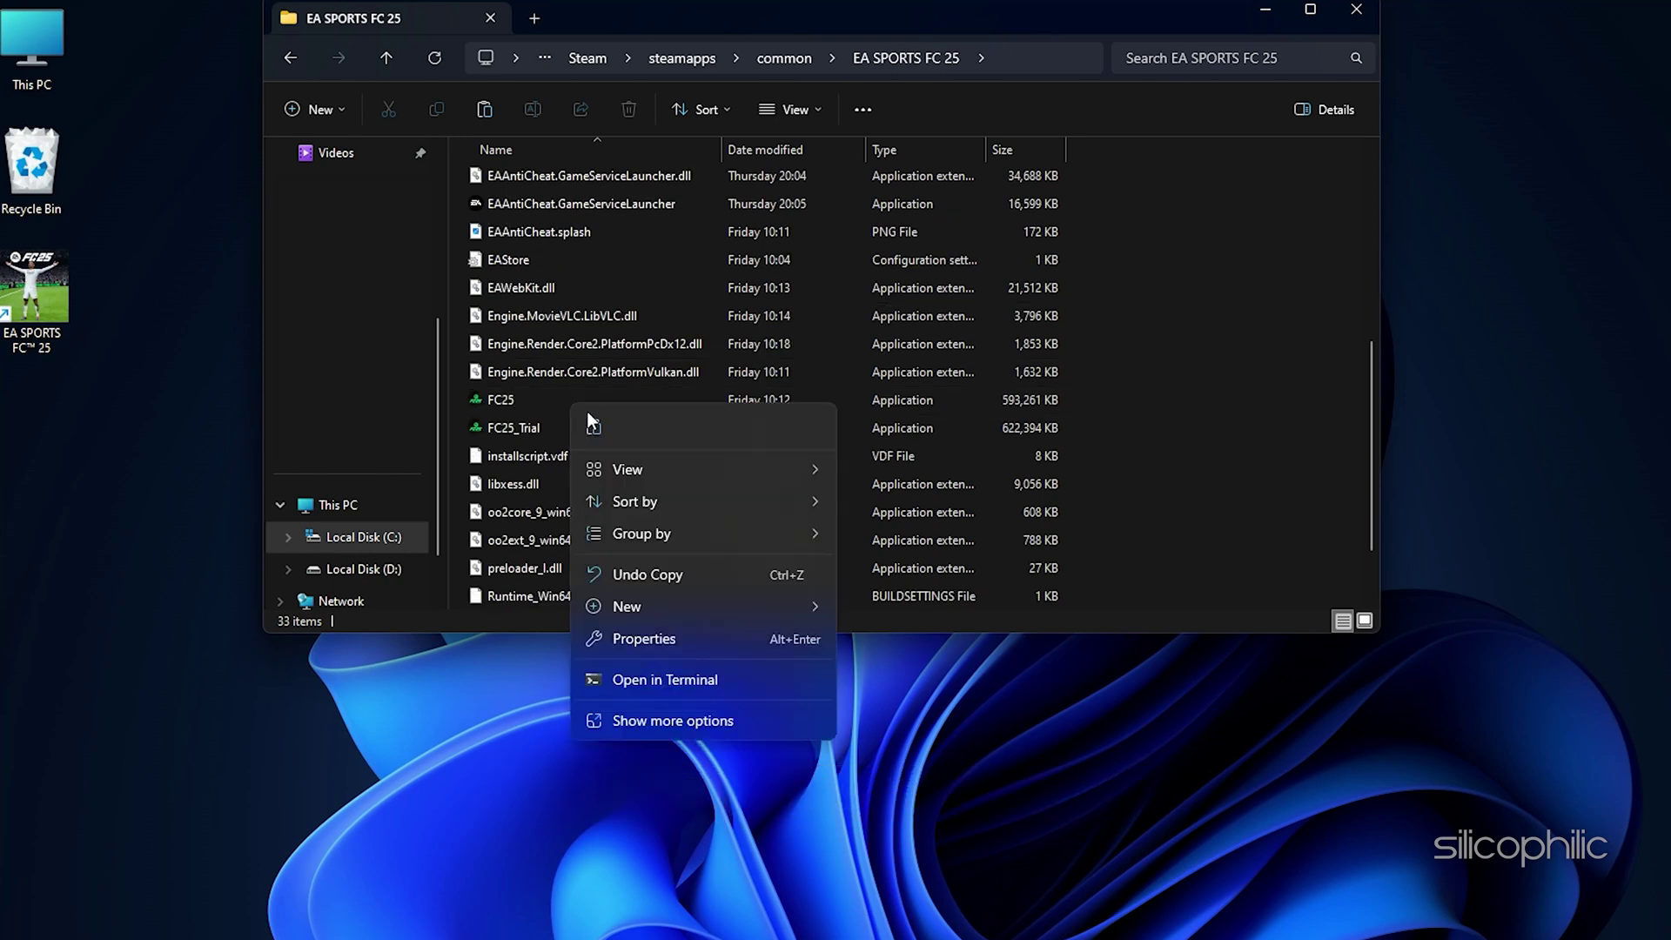
{"action": "left_click", "coordinate": [703, 644]}
{"action": "left_click", "coordinate": [862, 126]}
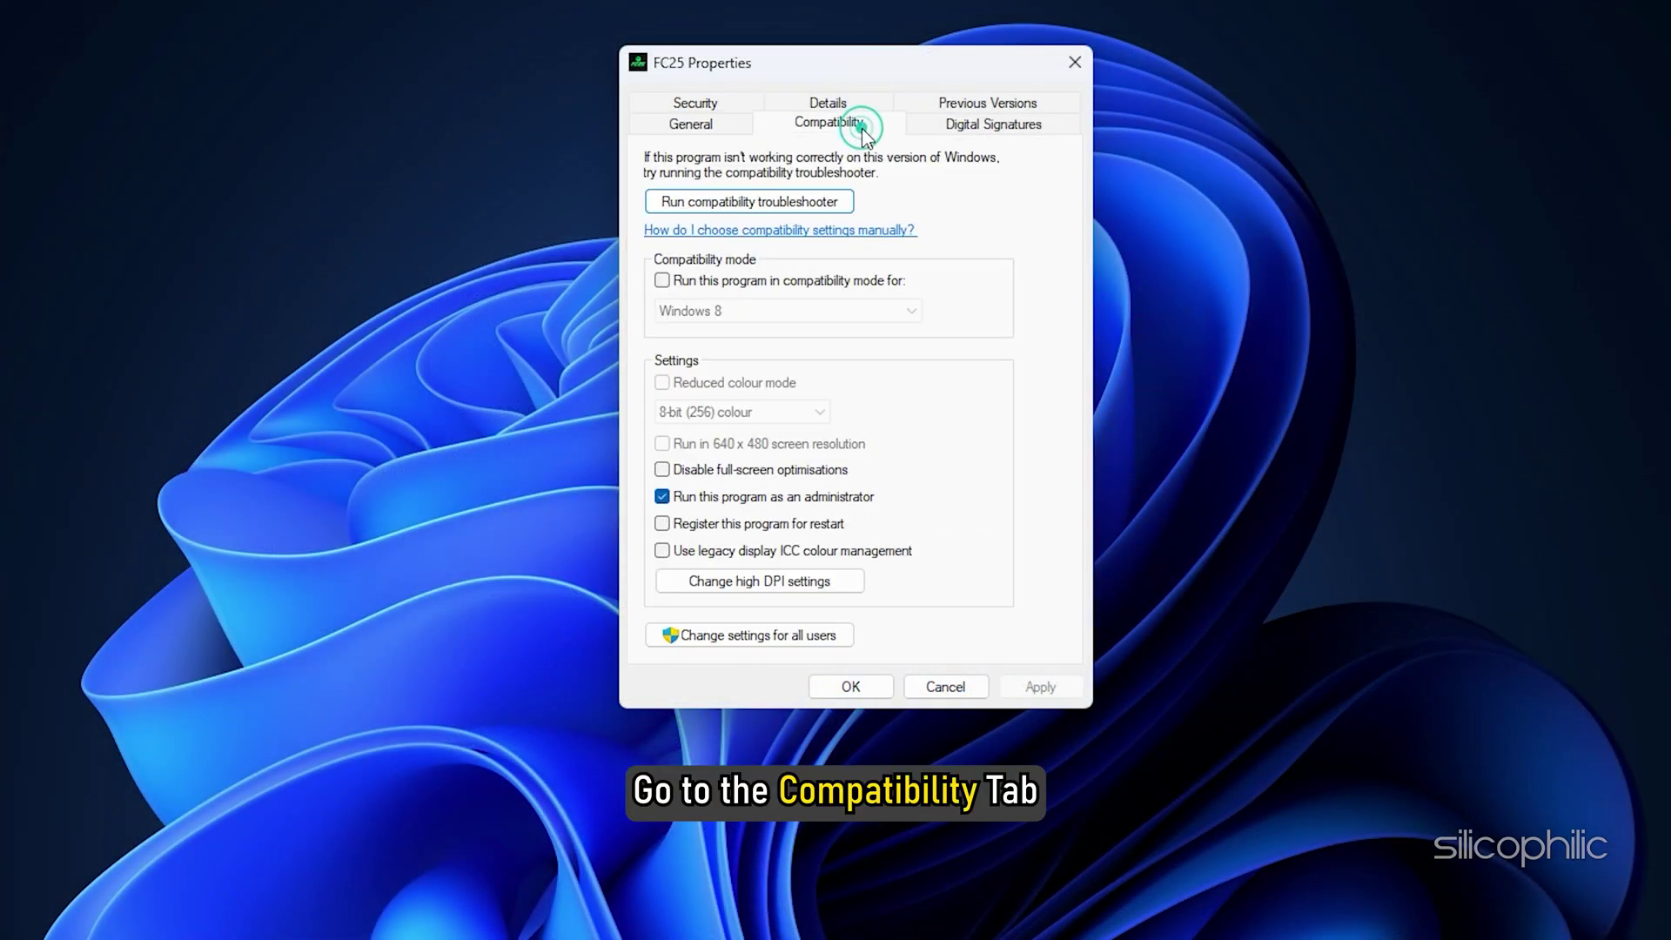
{"action": "left_click", "coordinate": [666, 471]}
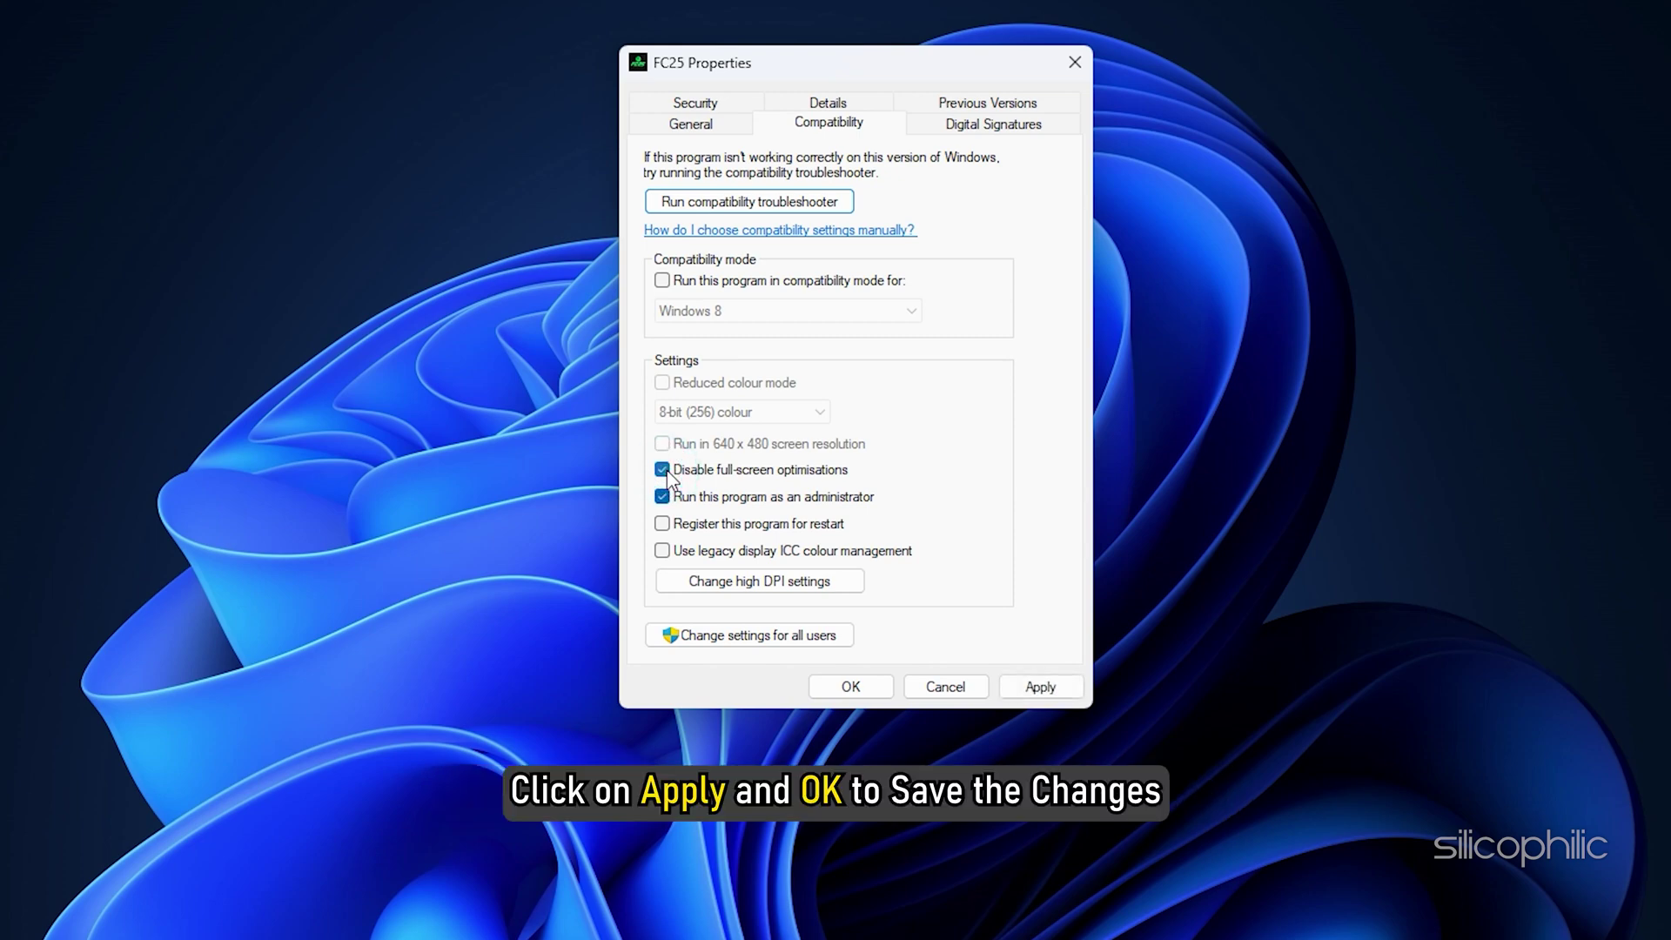
{"action": "left_click", "coordinate": [1036, 688]}
{"action": "left_click", "coordinate": [851, 688]}
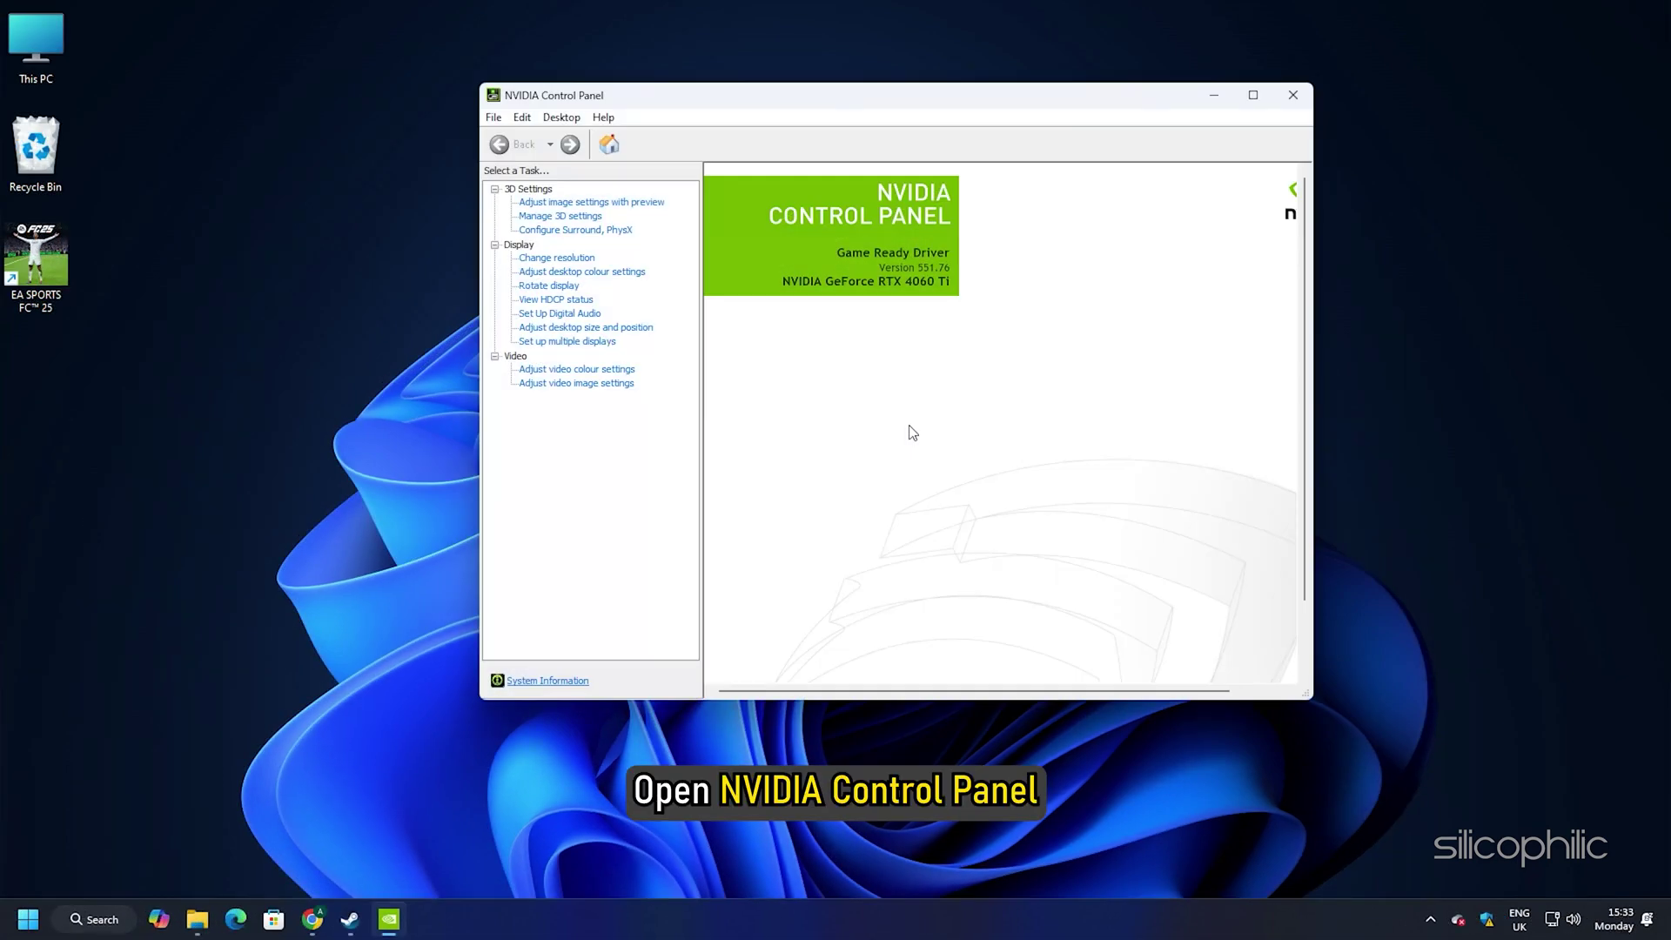
Step: Under Manage 3D settings > Program Settings, add a new program and browse for the FC25 executable
{"action": "left_click", "coordinate": [581, 218]}
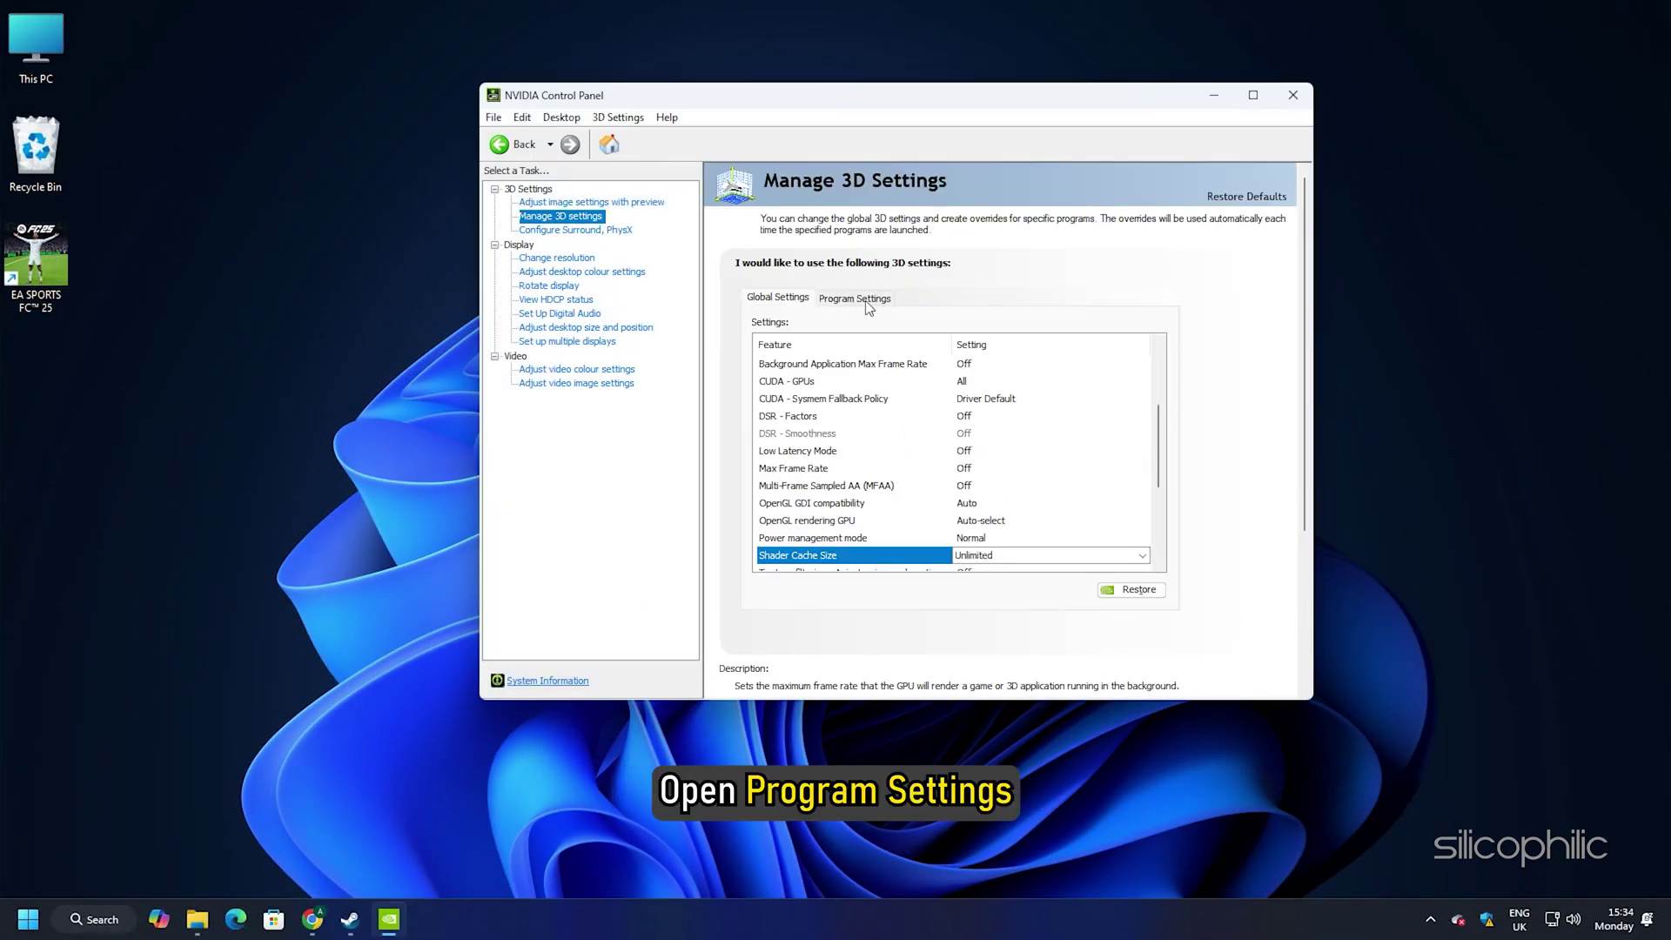
{"action": "left_click", "coordinate": [865, 304]}
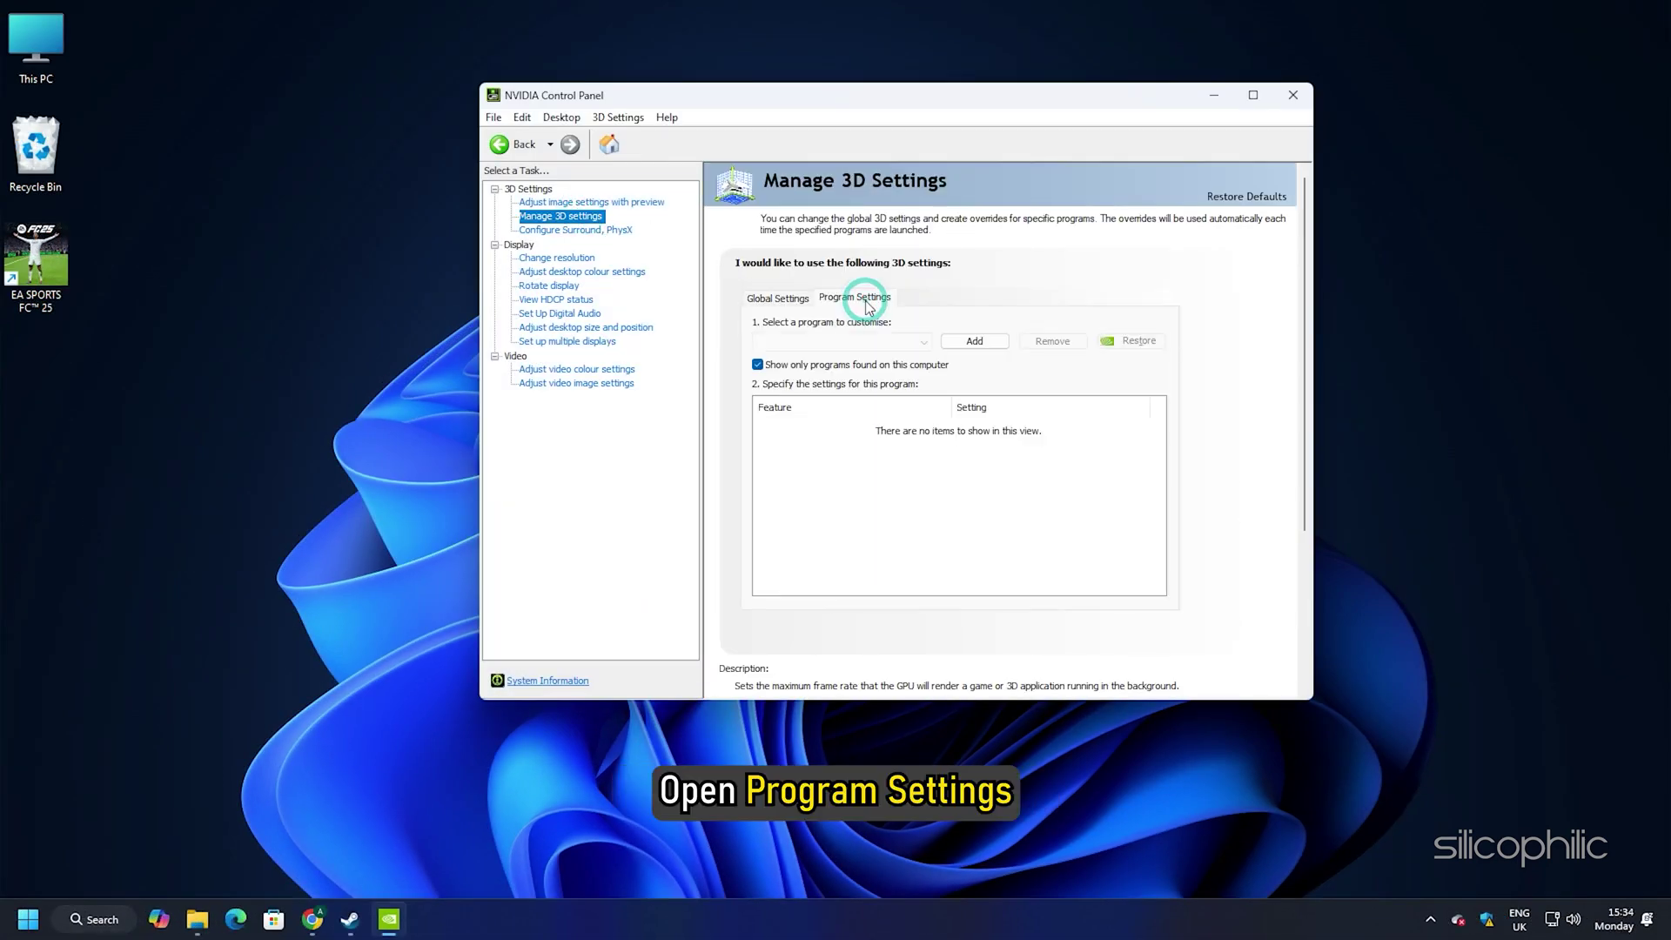
{"action": "left_click", "coordinate": [918, 343]}
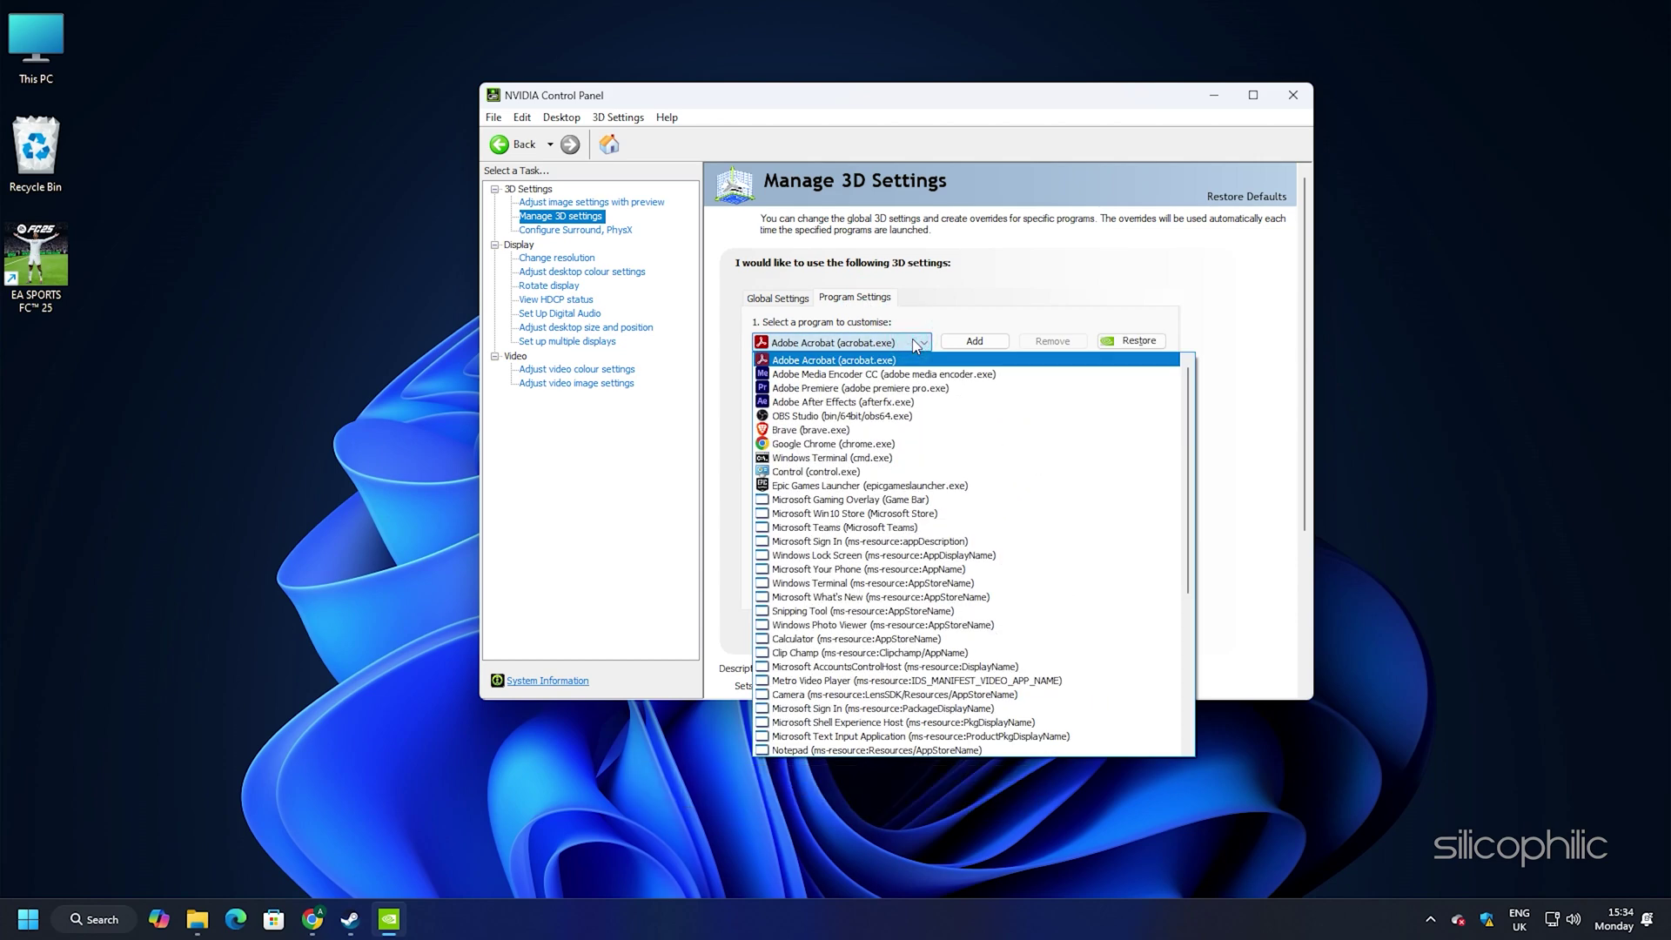
{"action": "scroll", "coordinate": [917, 346], "scroll_direction": "down", "scroll_amount": 6}
{"action": "scroll", "coordinate": [916, 346], "scroll_direction": "down", "scroll_amount": 3}
{"action": "left_click", "coordinate": [918, 343]}
{"action": "left_click", "coordinate": [974, 341]}
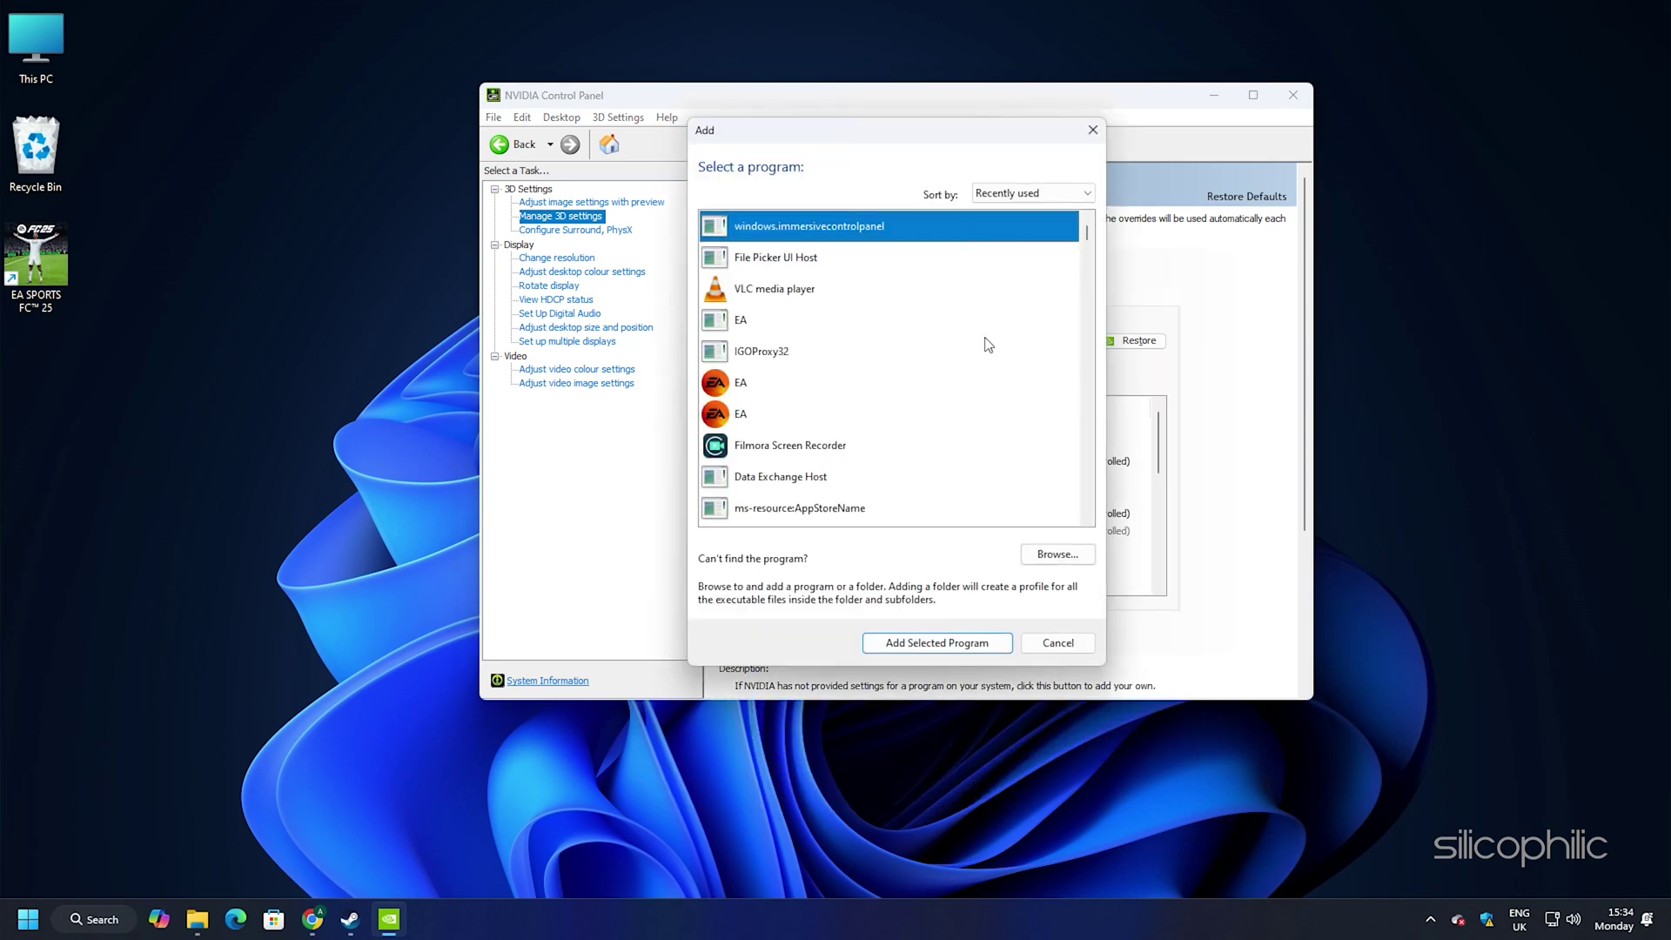
{"action": "left_click", "coordinate": [1069, 555]}
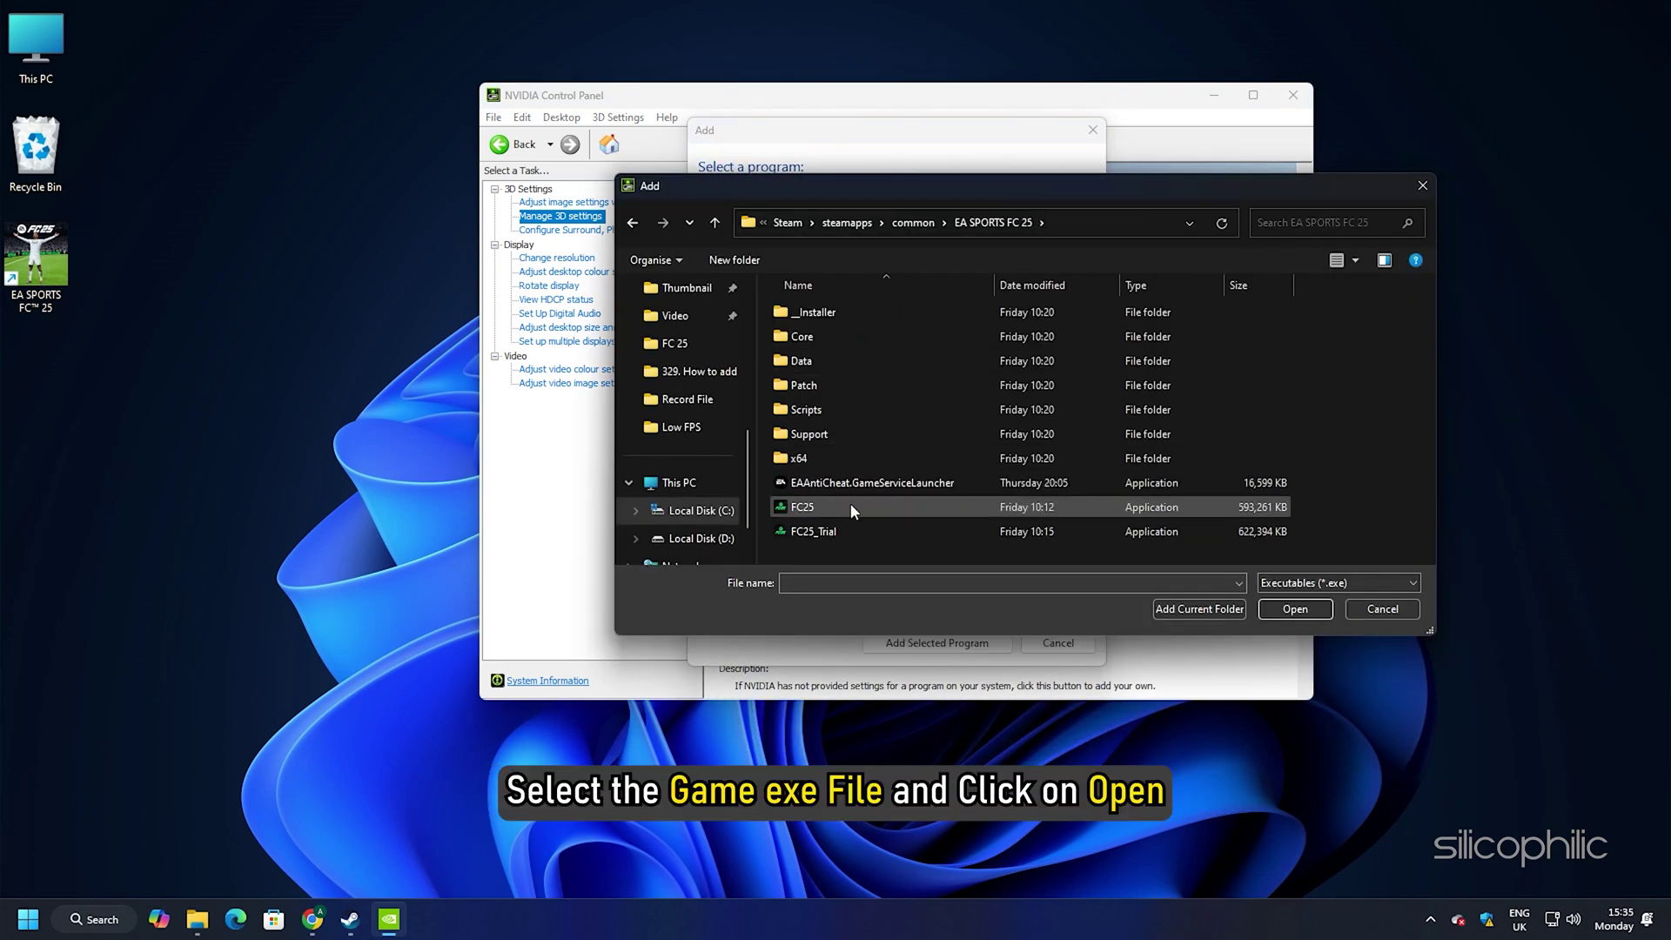
Step: Add FC25 as a customised program and set its OpenGL rendering GPU to RTX 4060 Ti
{"action": "left_click", "coordinate": [849, 507]}
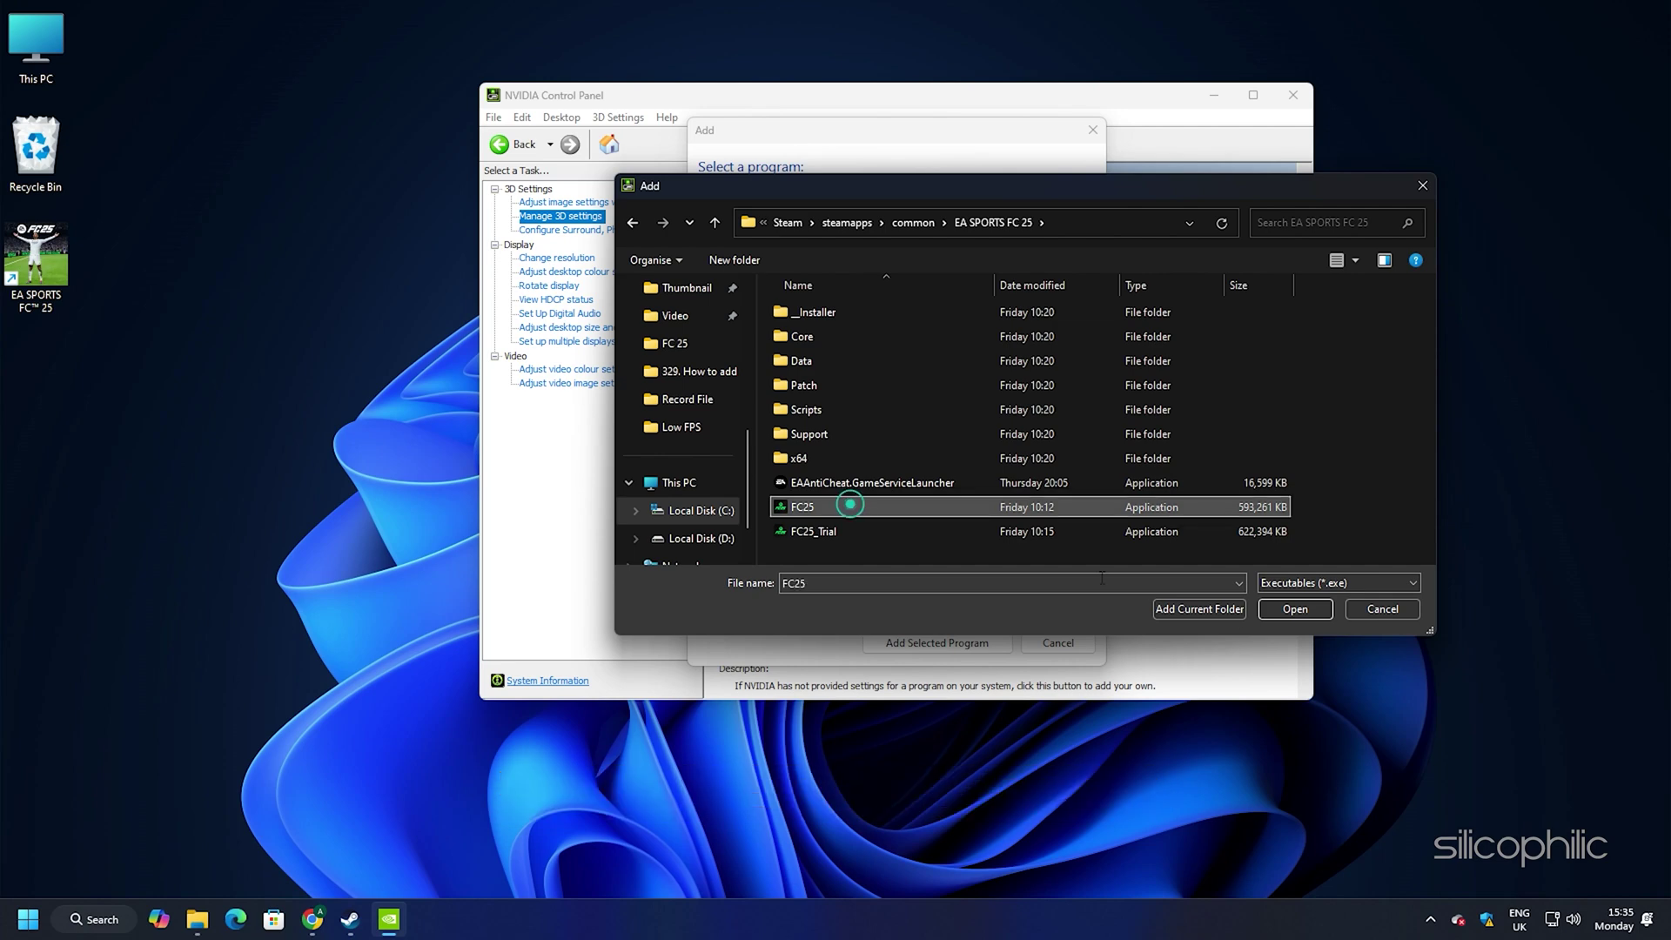
{"action": "left_click", "coordinate": [1296, 611]}
{"action": "scroll", "coordinate": [1049, 517], "scroll_direction": "down", "scroll_amount": 3}
{"action": "scroll", "coordinate": [1049, 517], "scroll_direction": "down", "scroll_amount": 1}
{"action": "left_click", "coordinate": [1068, 480]}
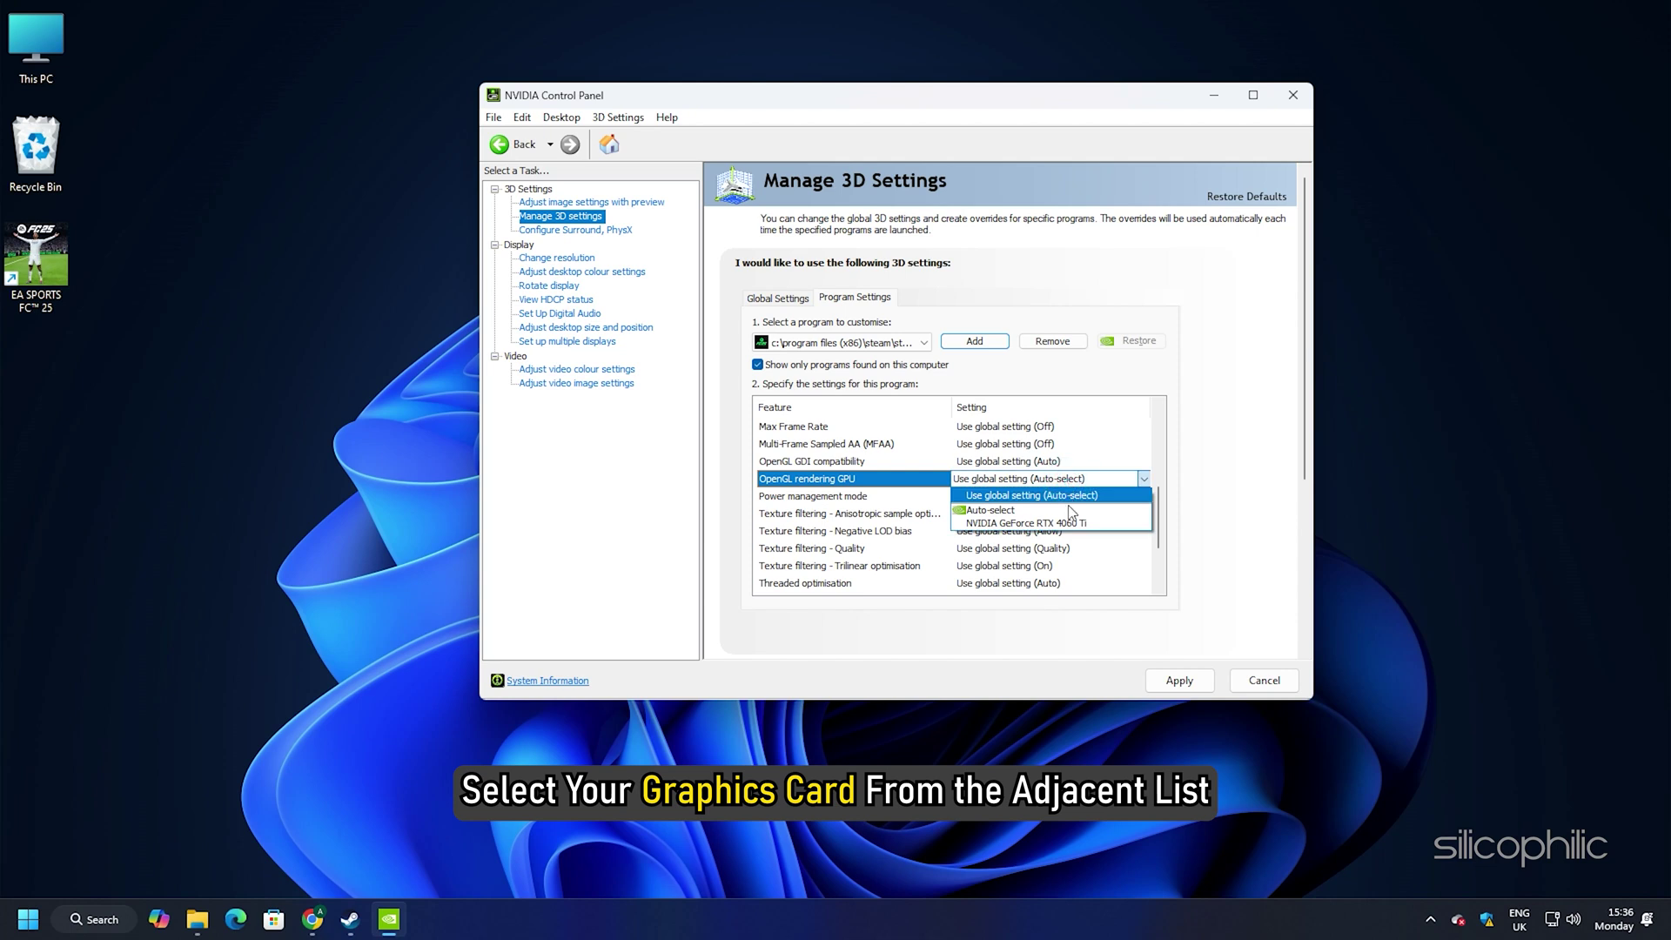
{"action": "left_click", "coordinate": [1077, 522]}
Step: Set power management to Prefer maximum performance and vertical sync to Adaptive, then apply
{"action": "left_click", "coordinate": [1075, 497]}
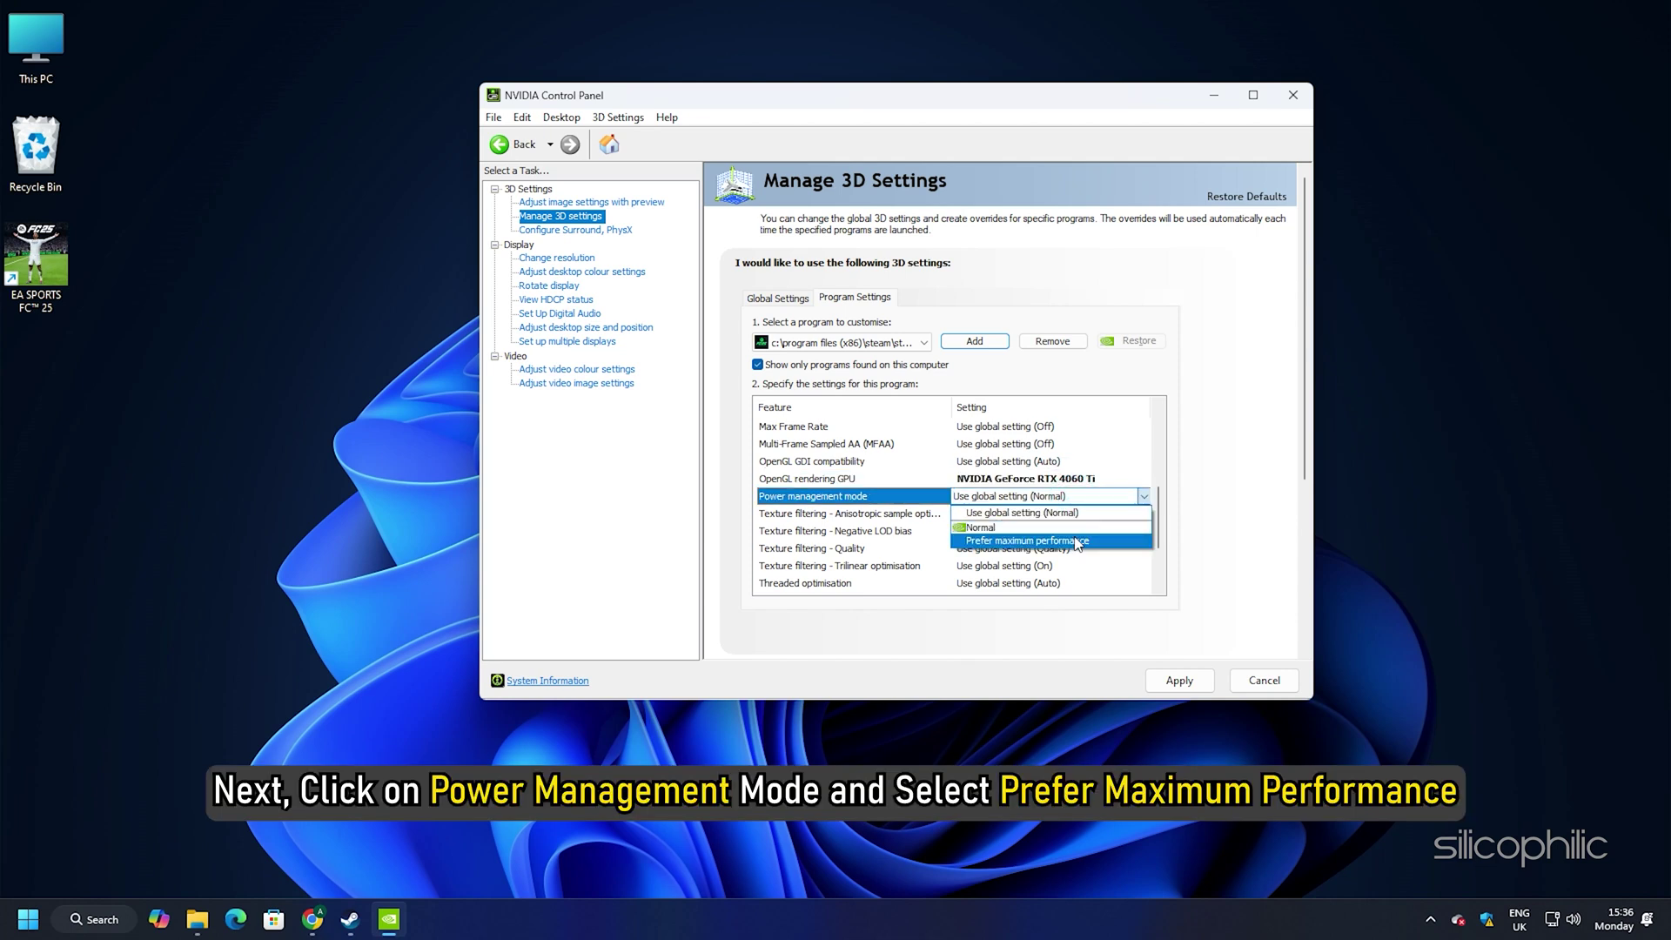
{"action": "left_click", "coordinate": [1077, 540]}
{"action": "scroll", "coordinate": [1079, 477], "scroll_direction": "down", "scroll_amount": 5}
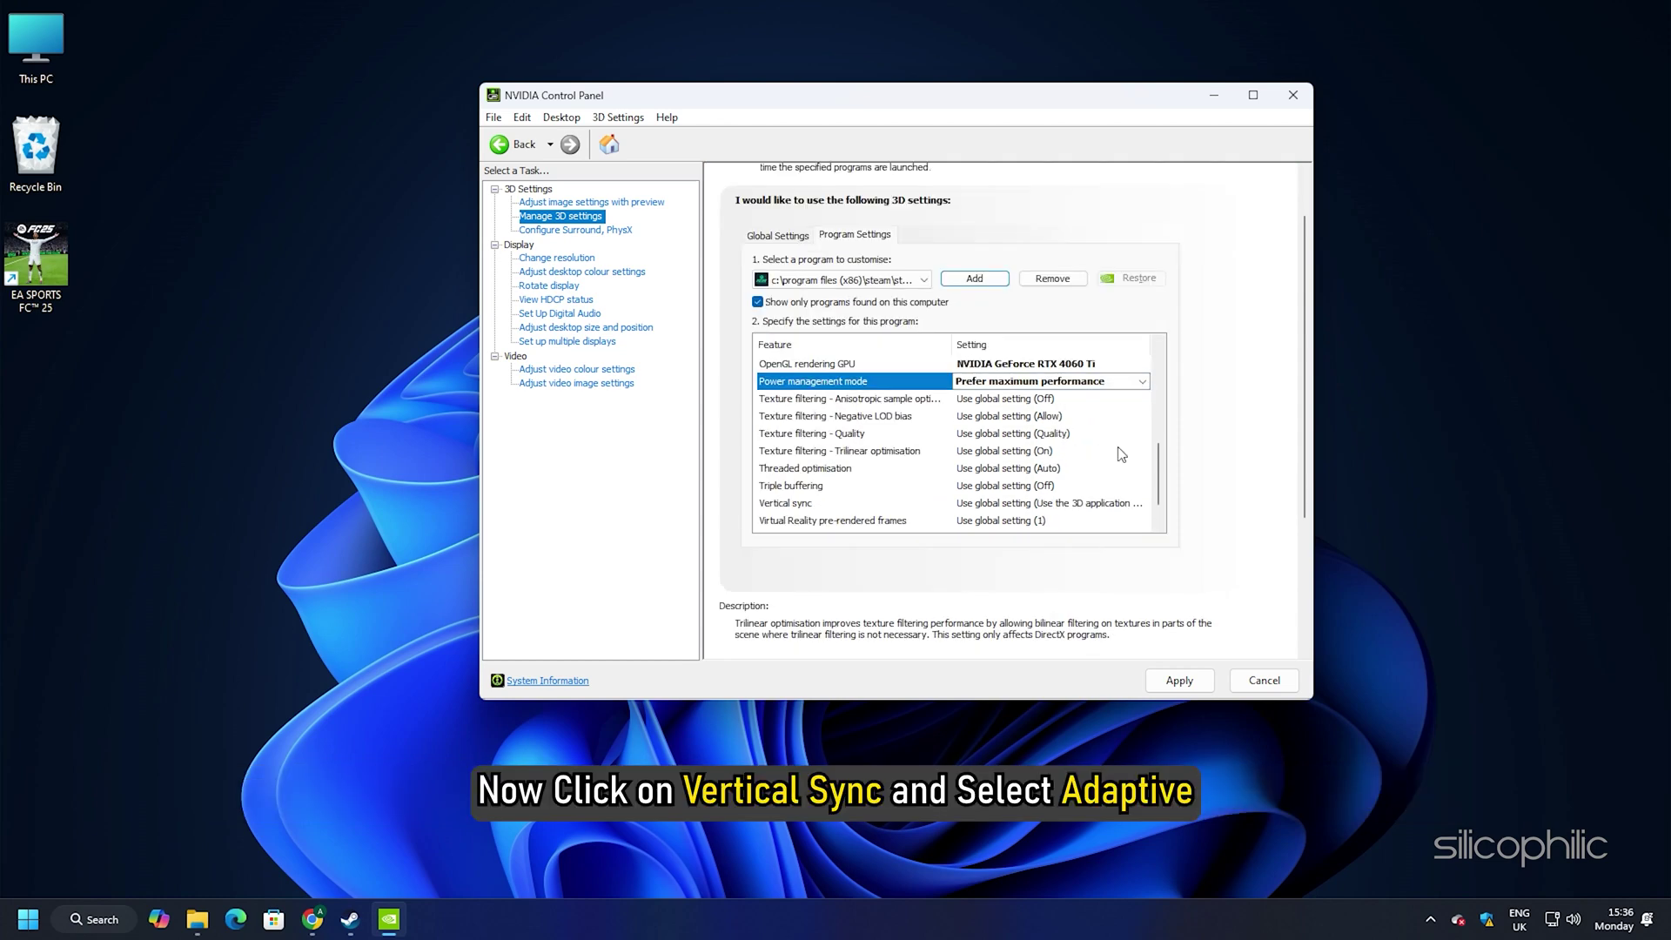
{"action": "left_click", "coordinate": [1077, 470]}
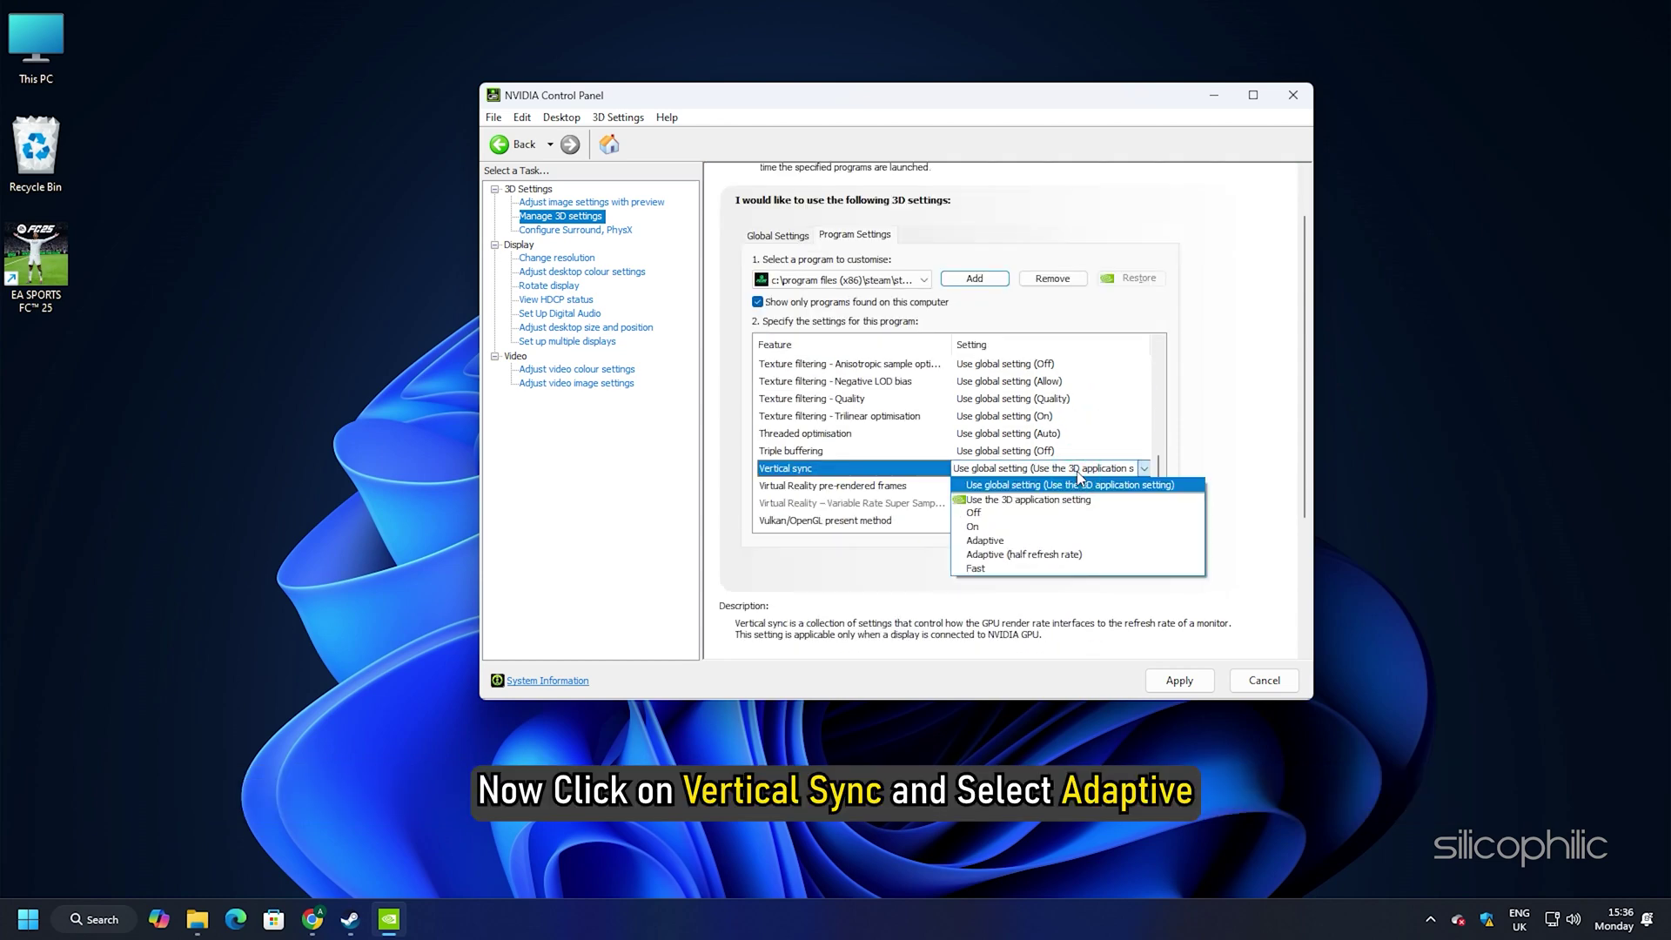
{"action": "left_click", "coordinate": [984, 540]}
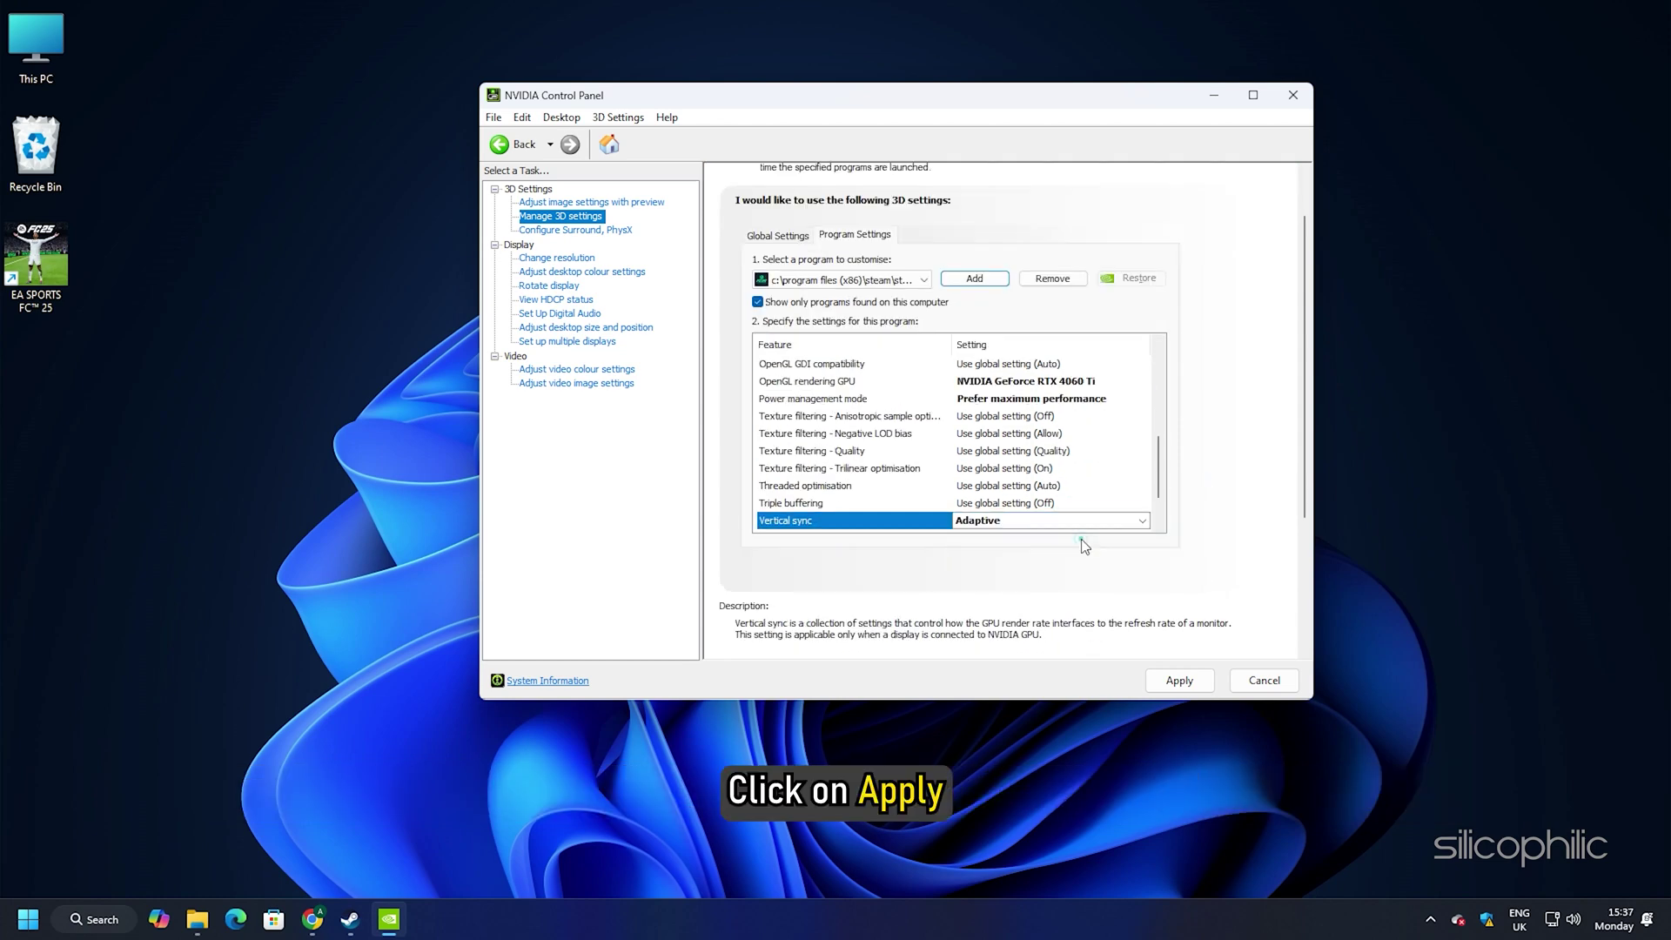
{"action": "left_click", "coordinate": [1179, 683]}
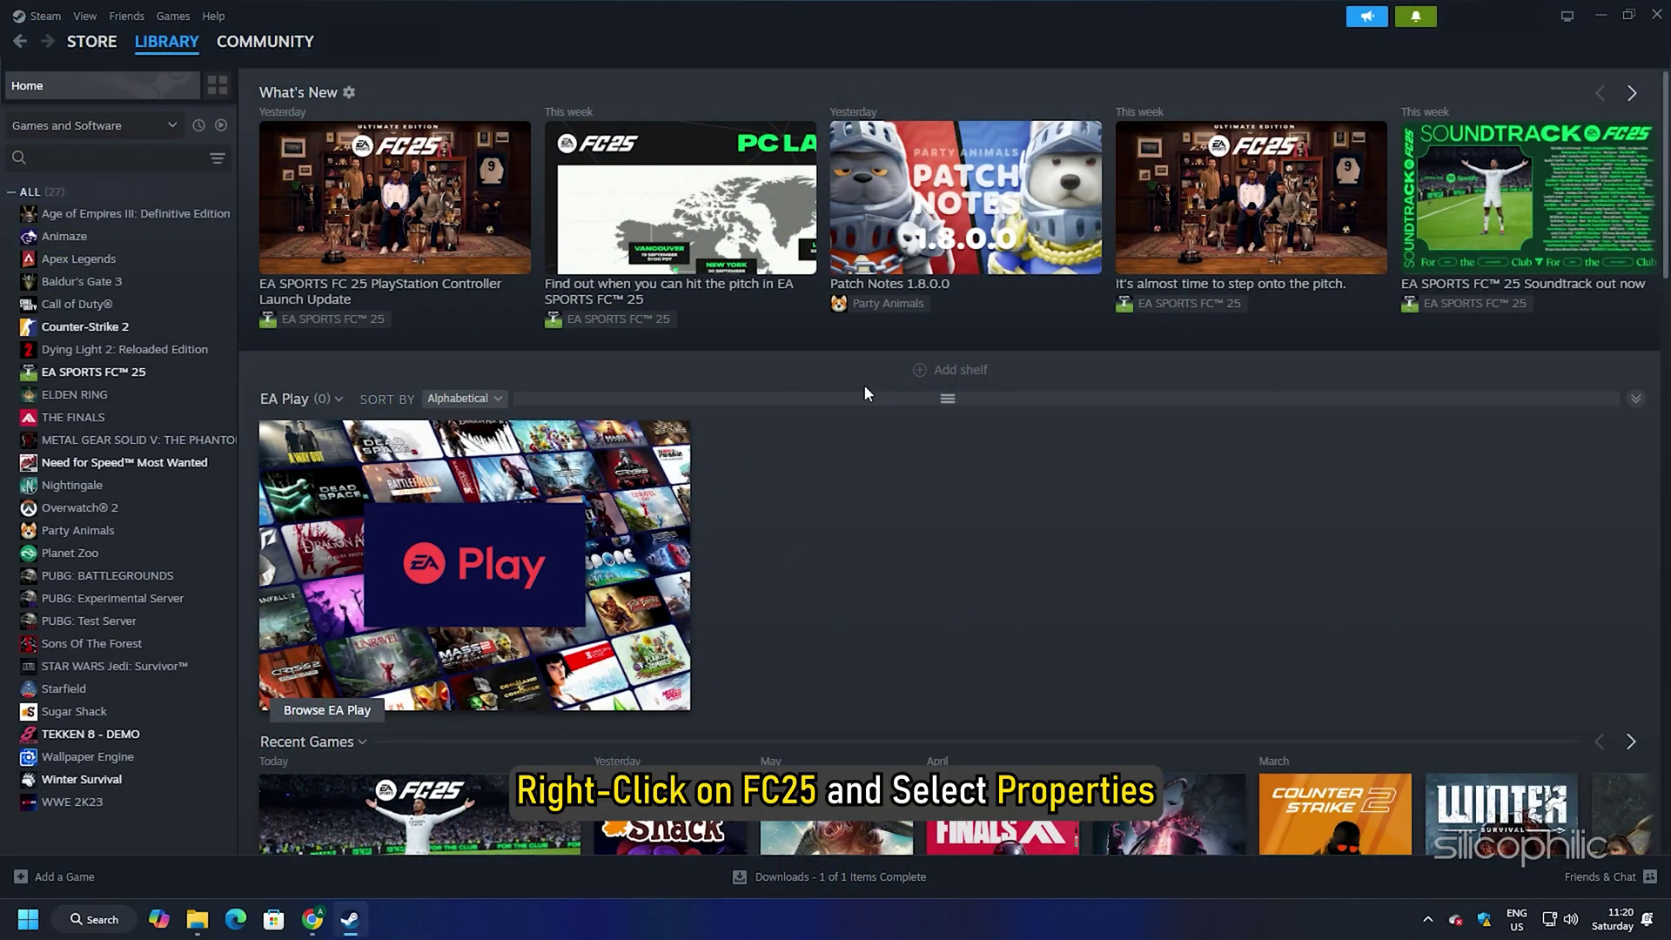
Step: Enter -d3d11 in EA SPORTS FC 25's Steam launch options, then replace it with -dx11
{"action": "right_click", "coordinate": [98, 370]}
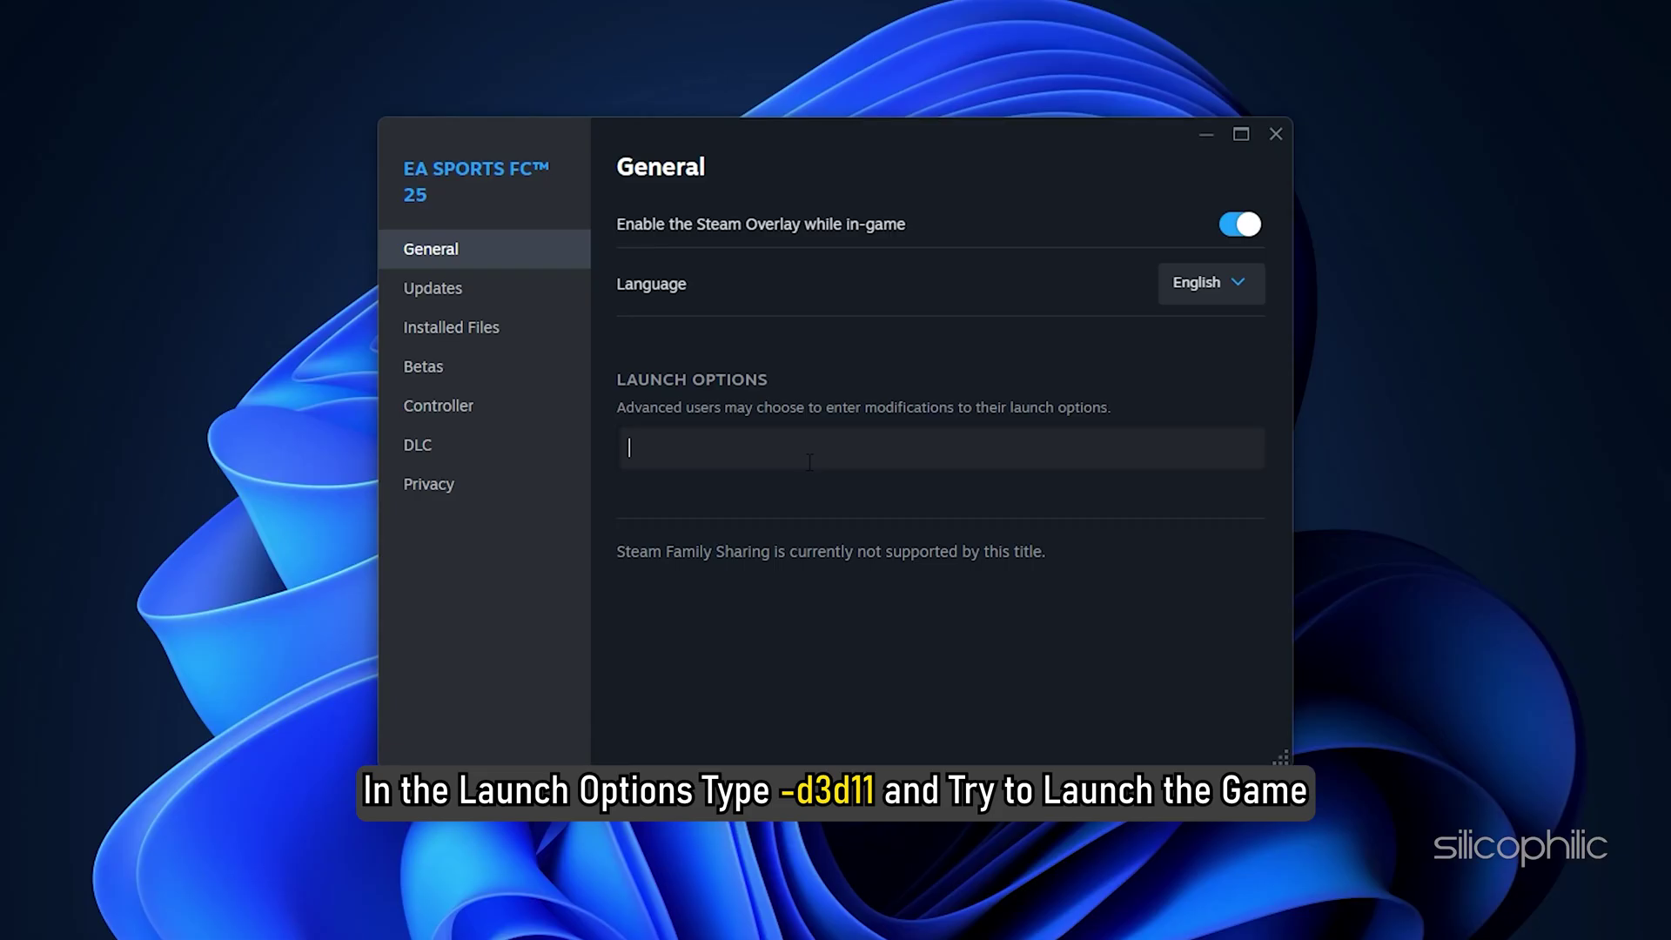
{"action": "type", "text": "-d3d11"}
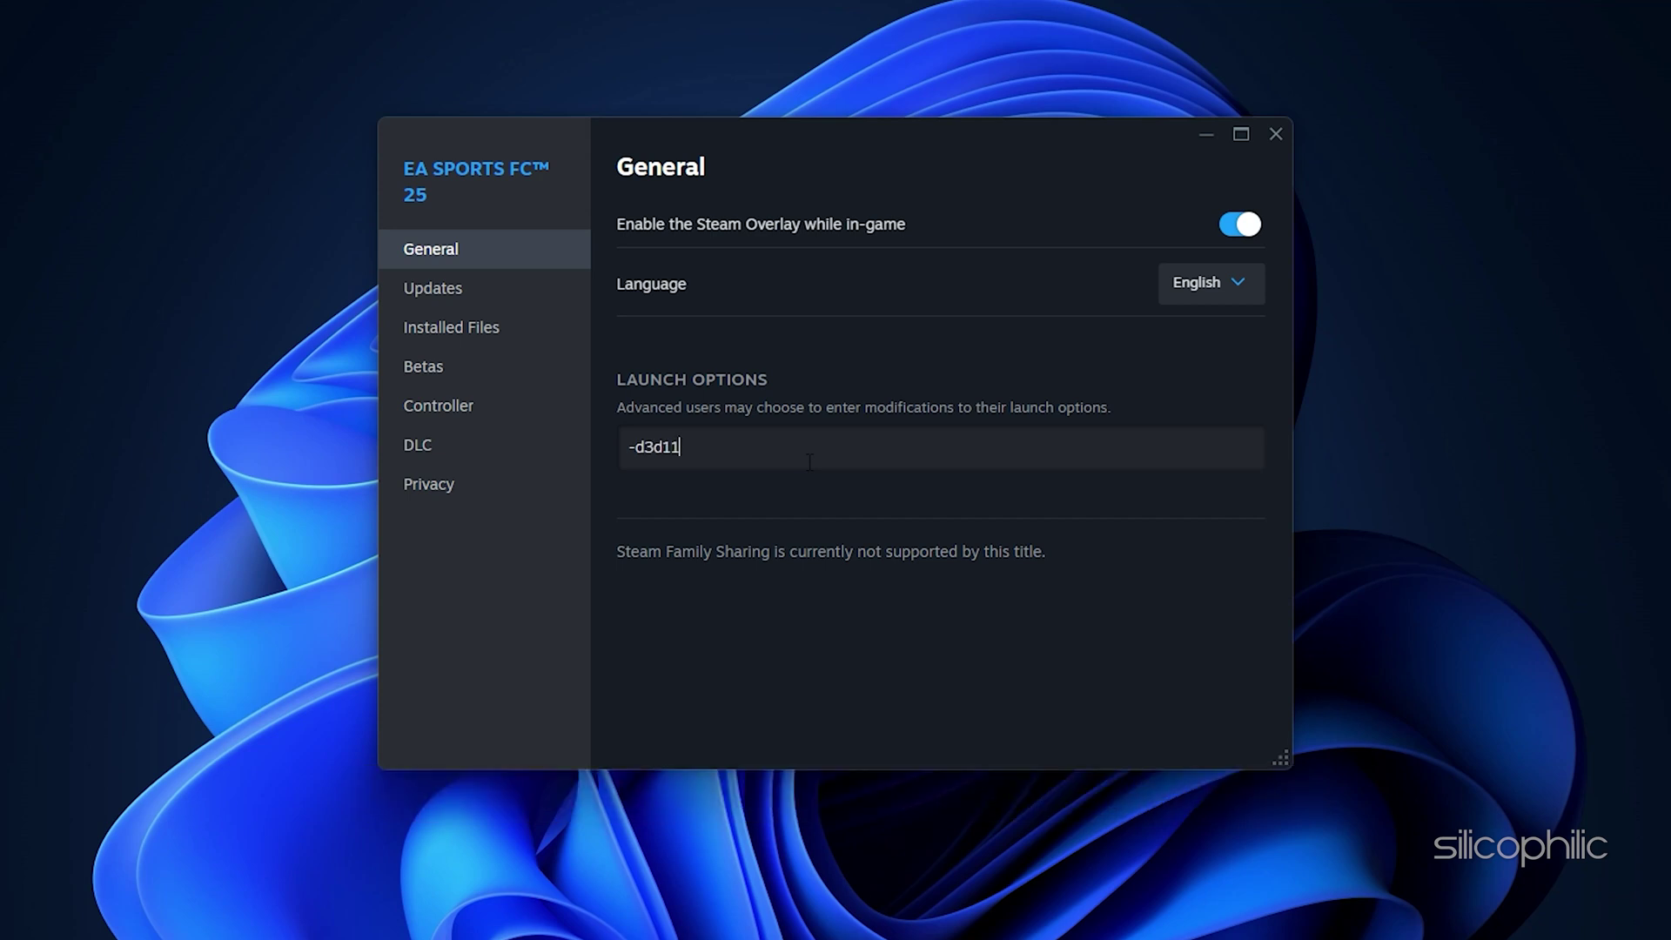
{"action": "key", "text": "ctrl+a"}
{"action": "type", "text": "-dx11"}
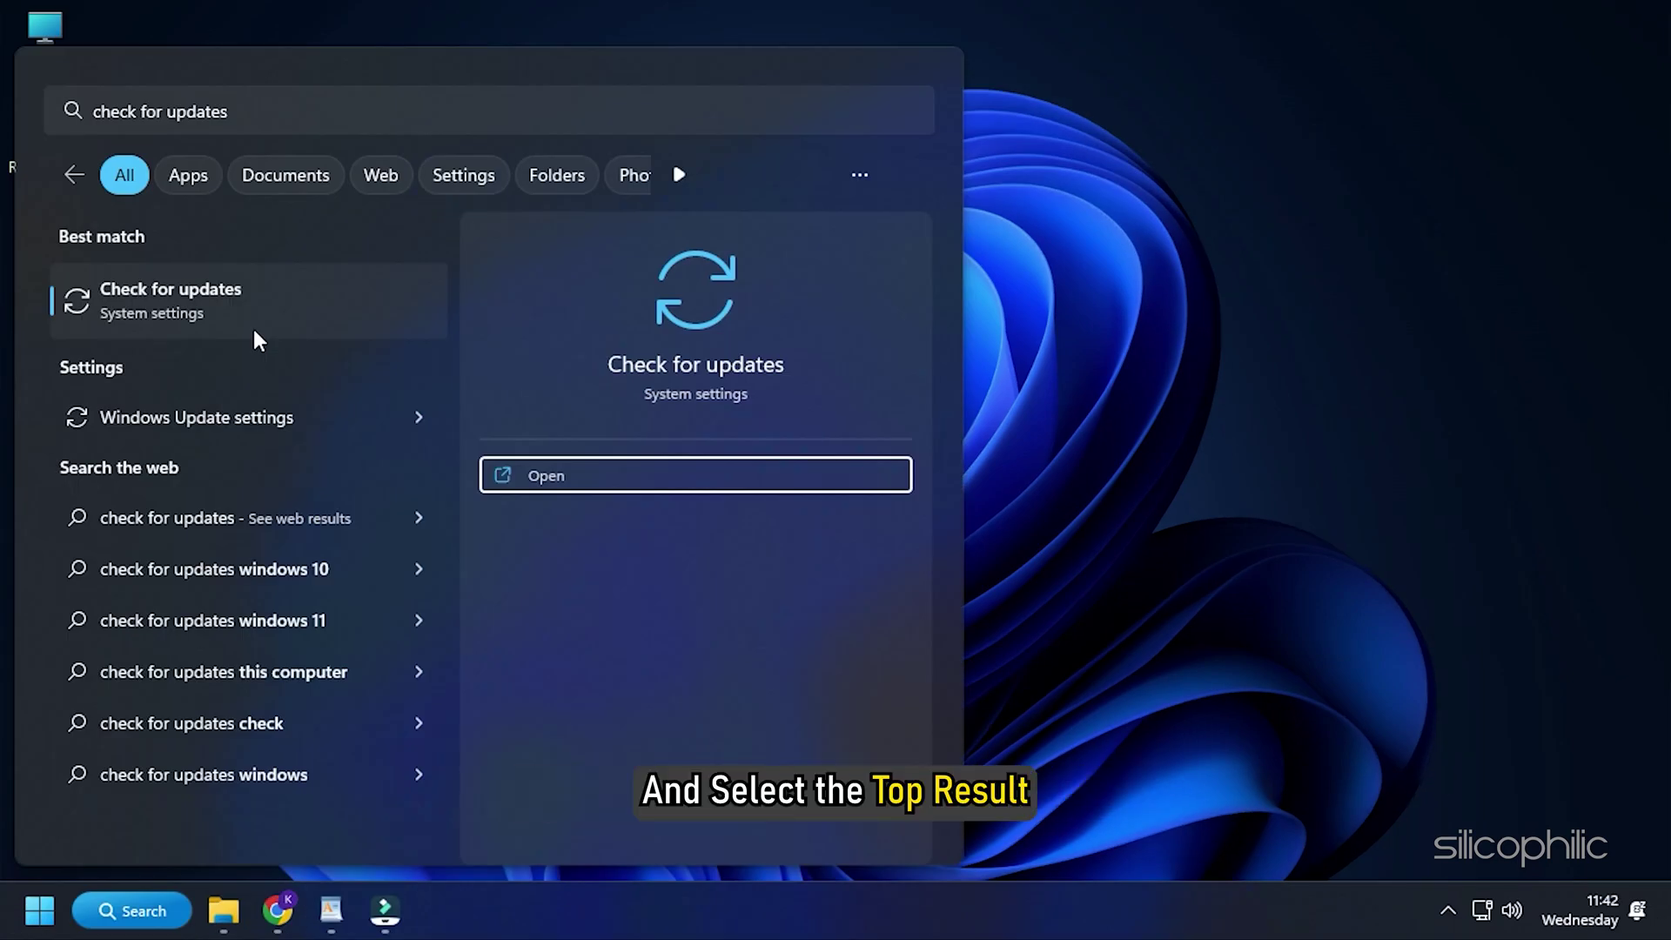
Step: In Windows Update, check for updates and start downloading the KB5029351 cumulative update preview
{"action": "left_click", "coordinate": [257, 335]}
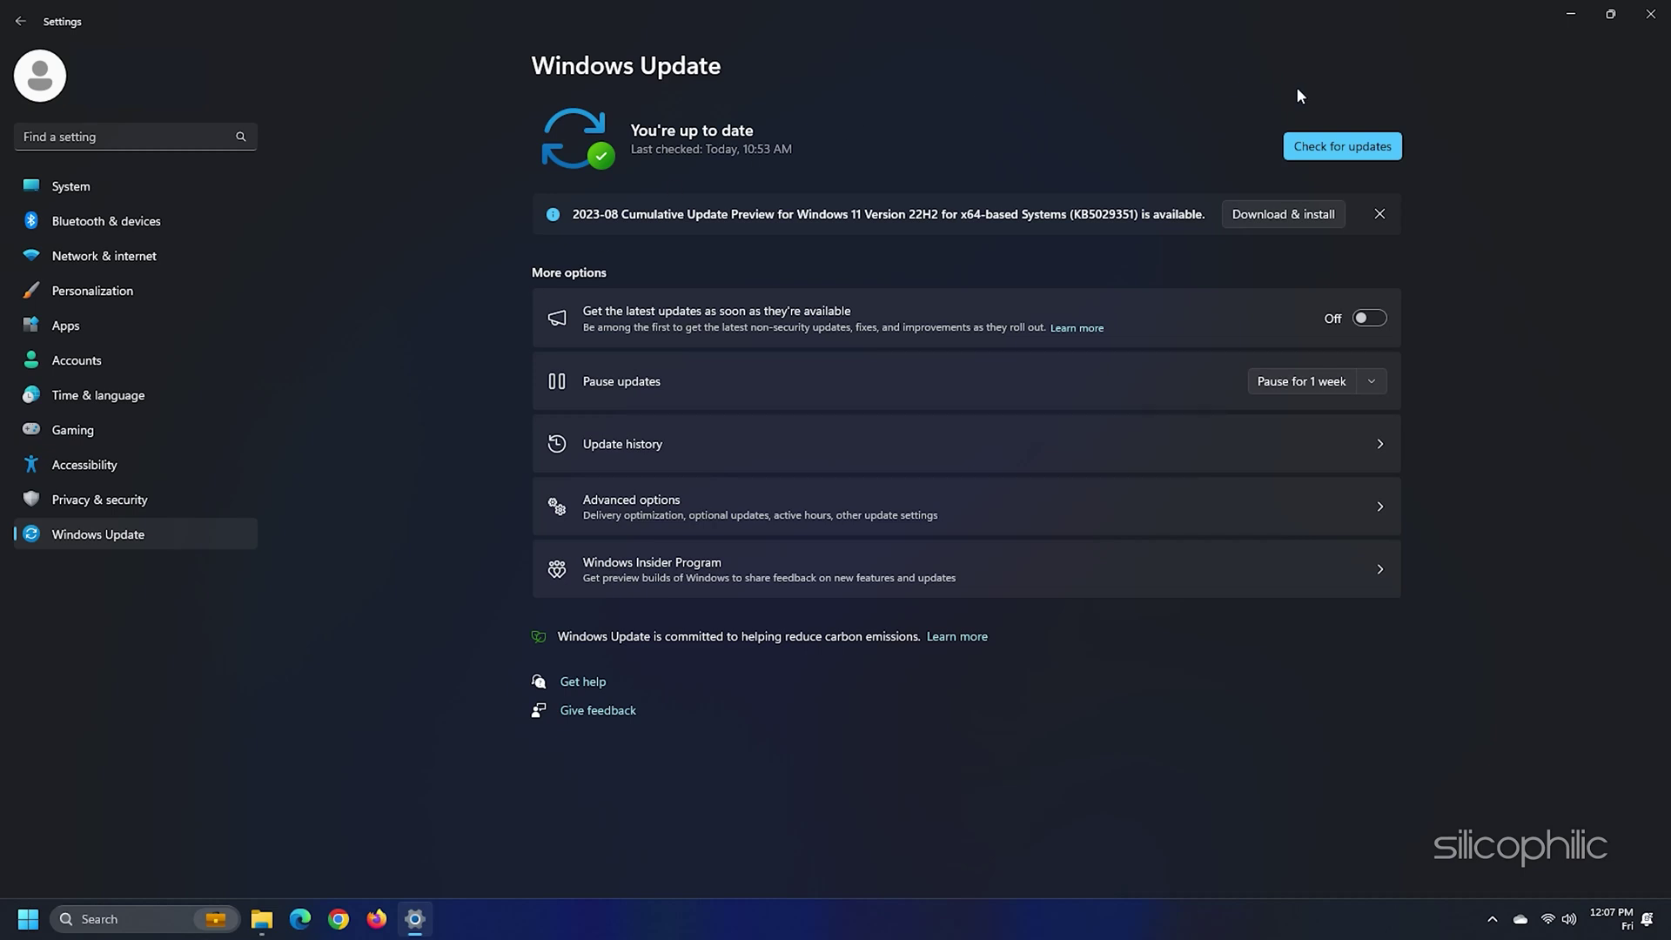
{"action": "left_click", "coordinate": [1352, 146]}
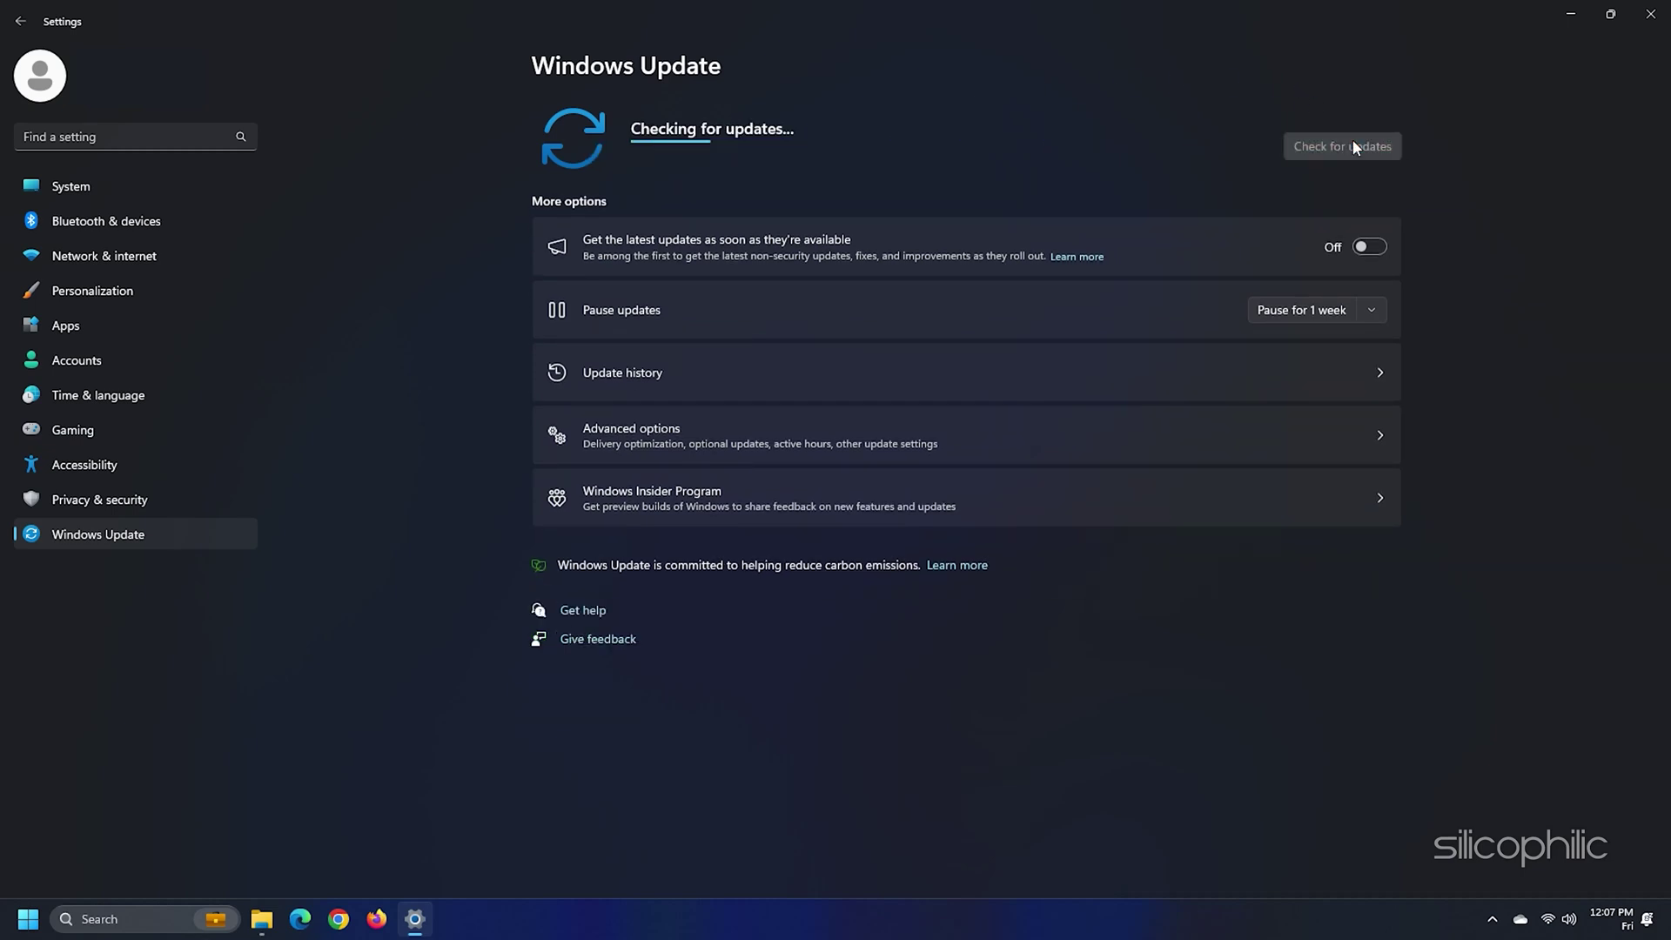
{"action": "left_click", "coordinate": [1307, 214]}
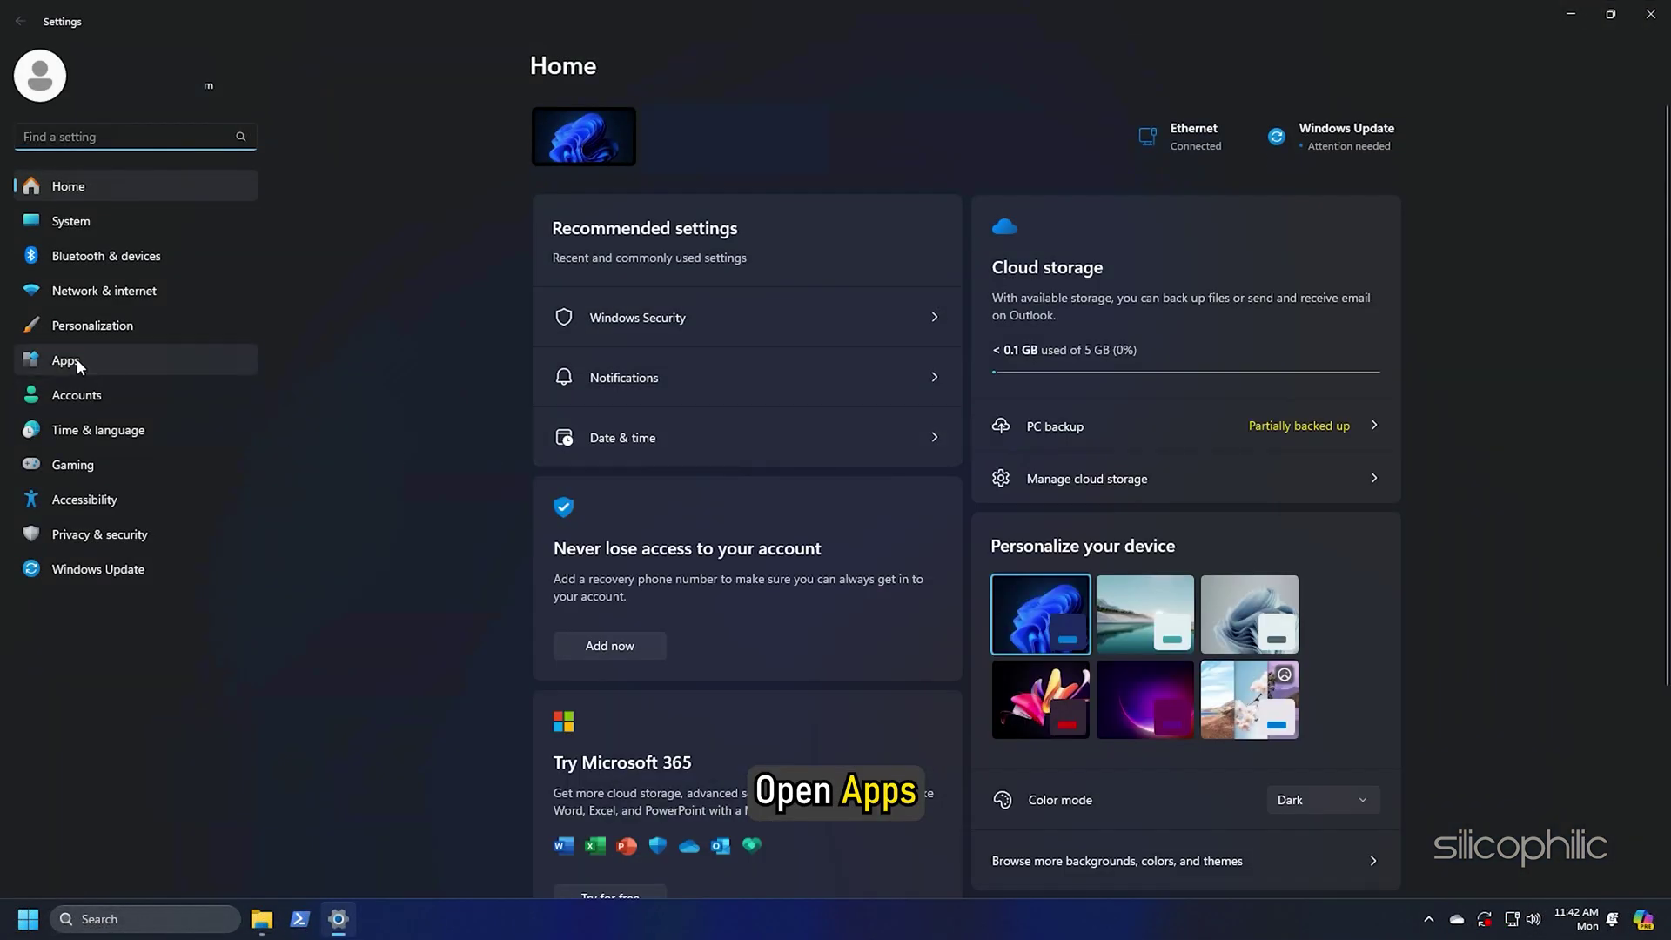
Step: Open the Apps > Installed apps list and reveal Uninstall in EA SPORTS FC™ 25's menu
{"action": "left_click", "coordinate": [76, 361]}
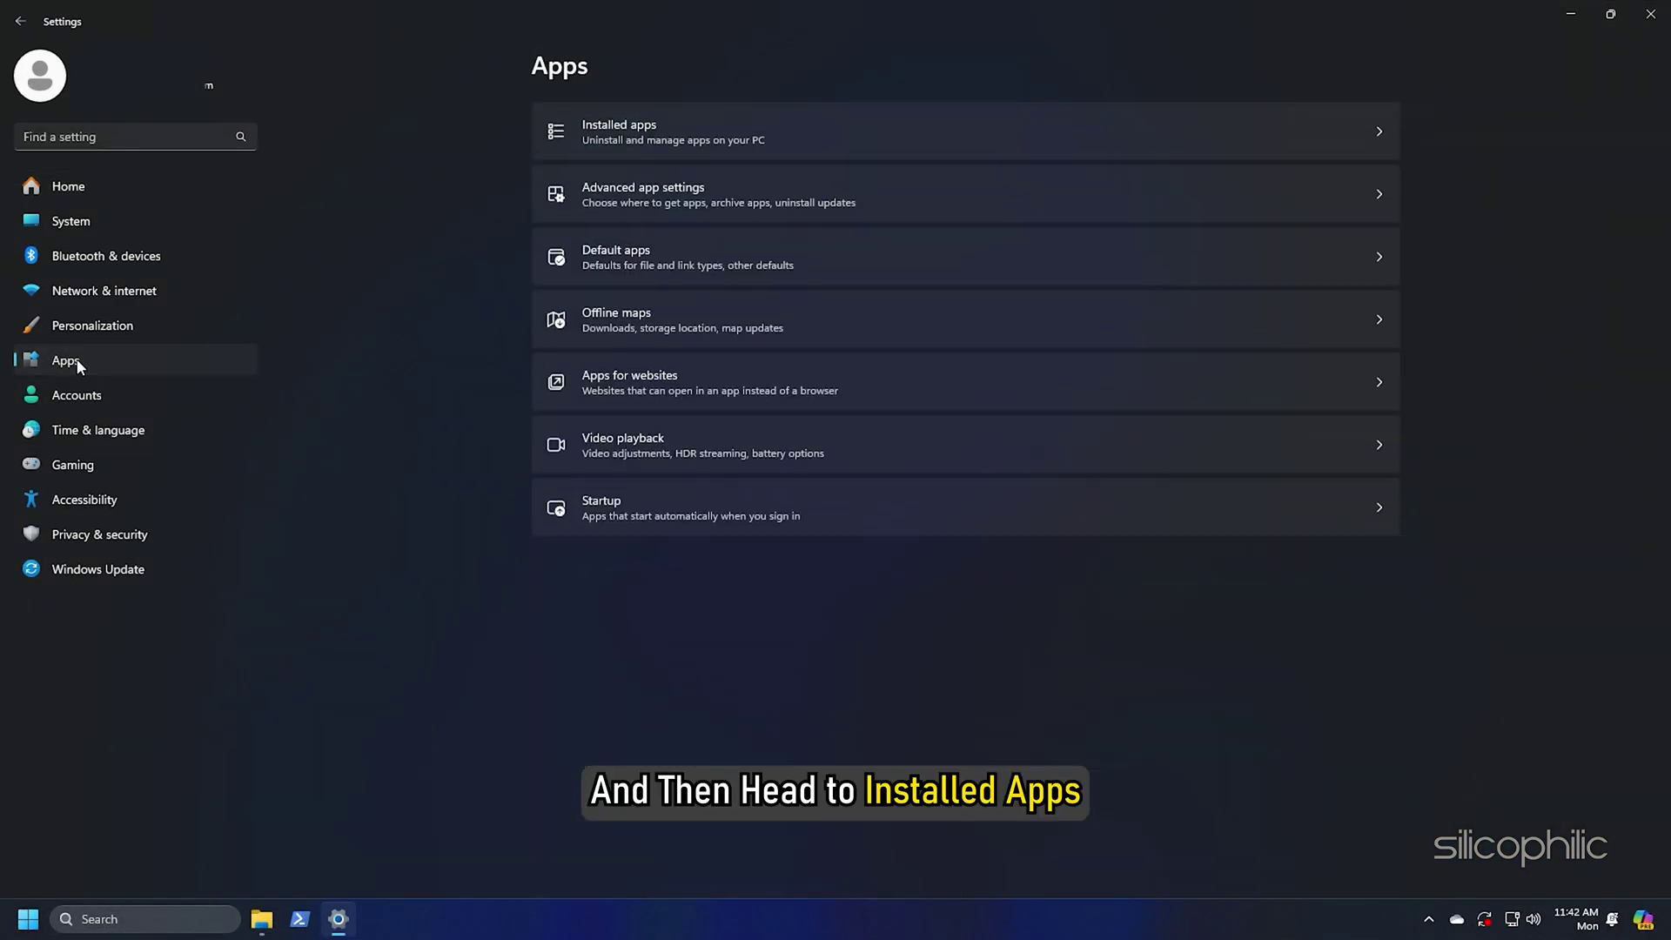
{"action": "left_click", "coordinate": [650, 135]}
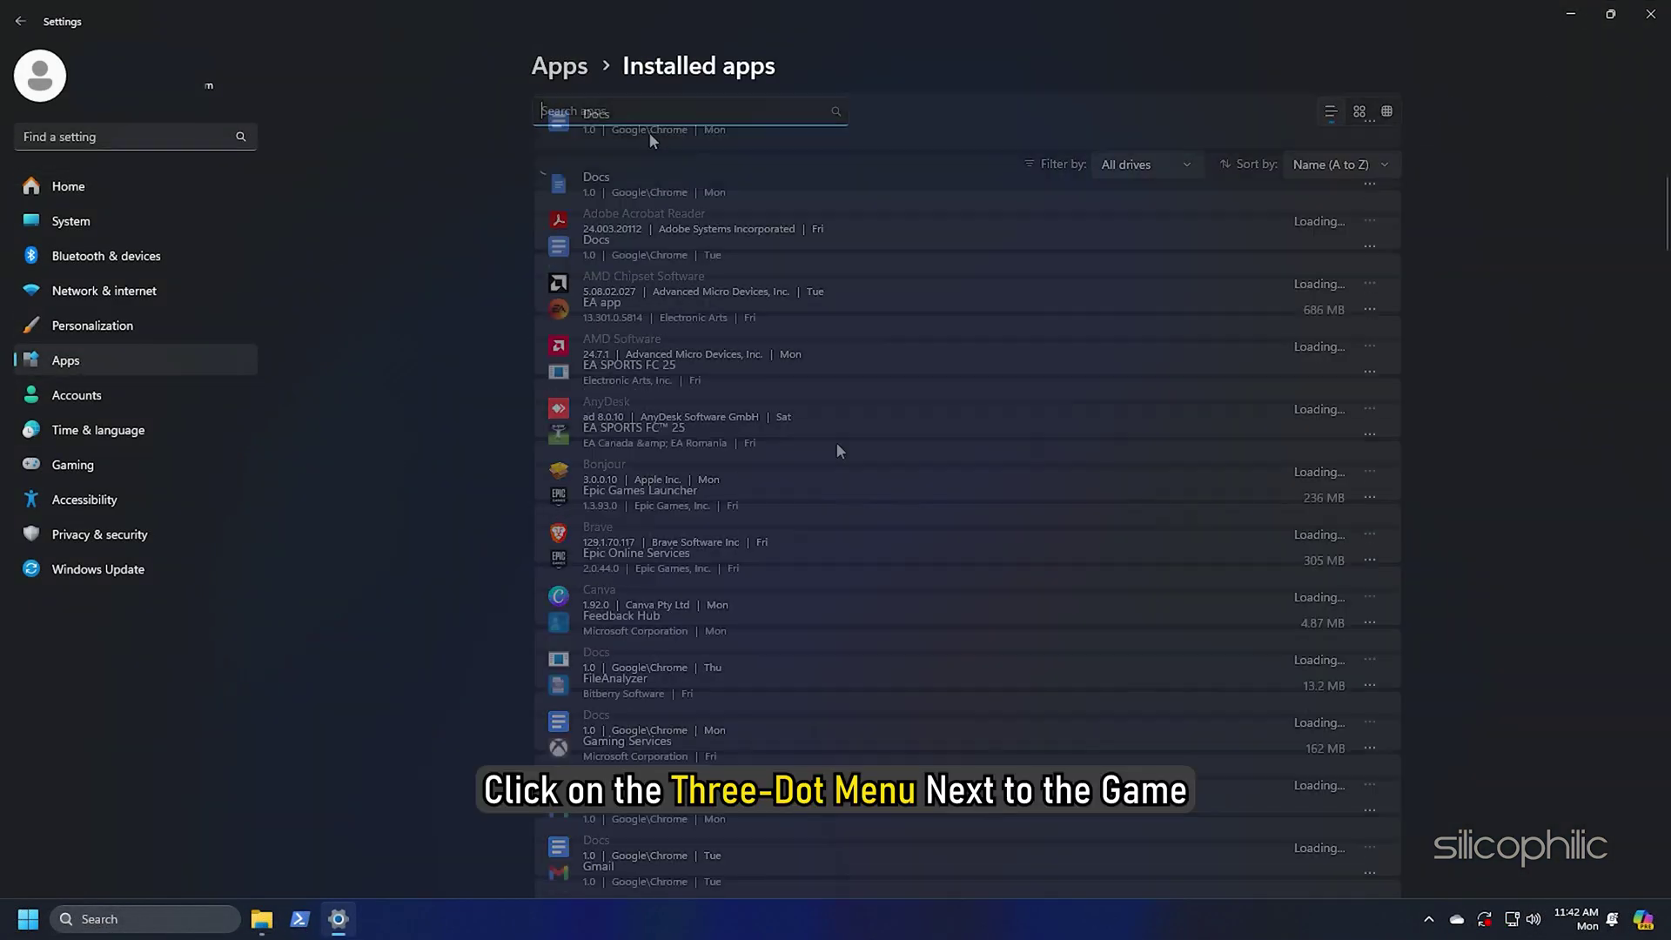
{"action": "scroll", "coordinate": [839, 451], "scroll_direction": "down", "scroll_amount": 5}
{"action": "left_click", "coordinate": [1370, 434]}
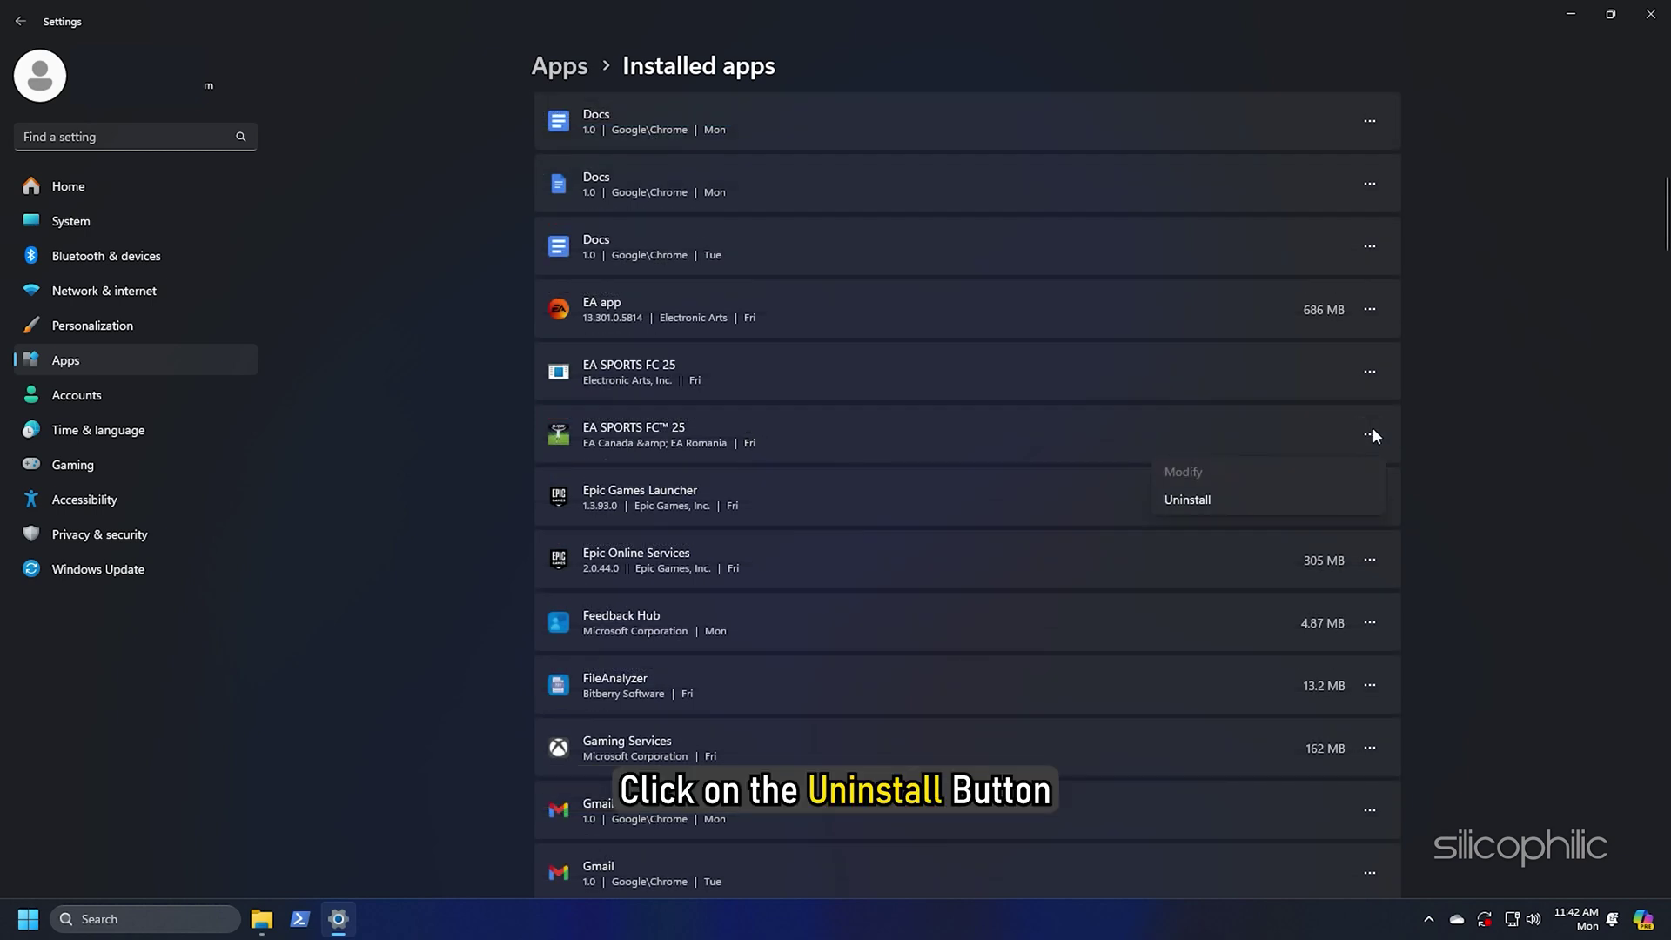